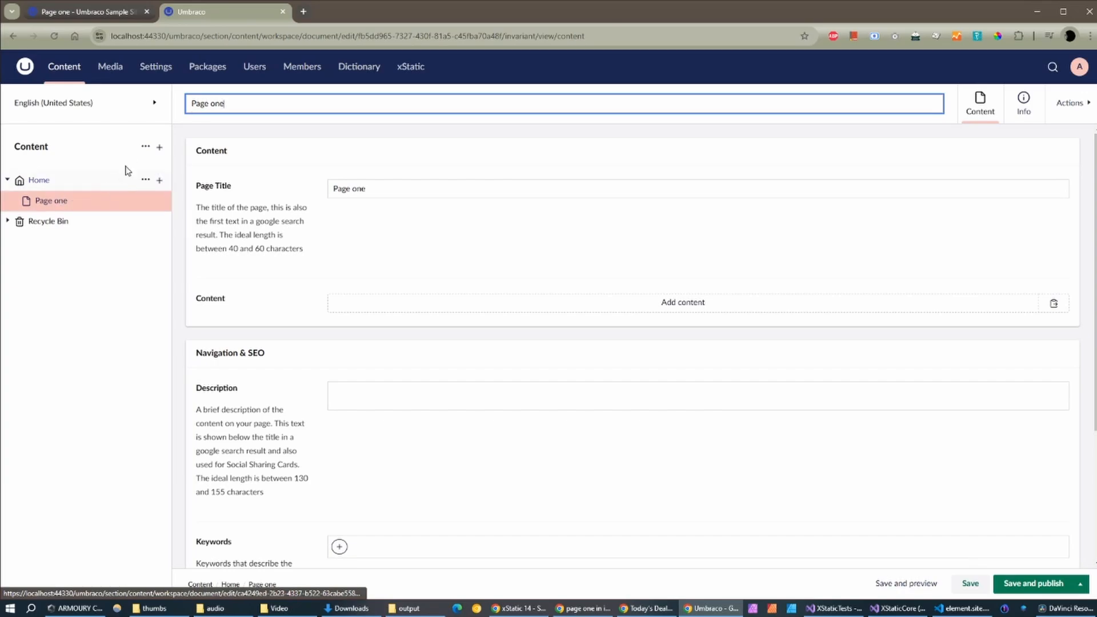
Step: Create Italian (it) in Settings > Languages as a non-default language and save it
{"action": "left_click", "coordinate": [116, 111]}
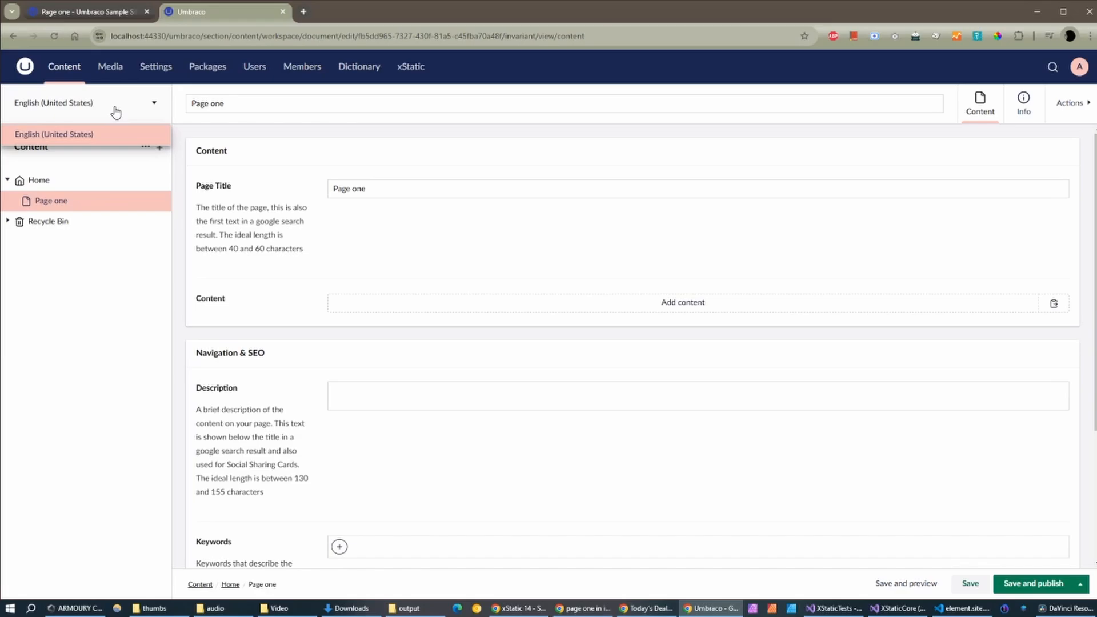
{"action": "left_click", "coordinate": [116, 112]}
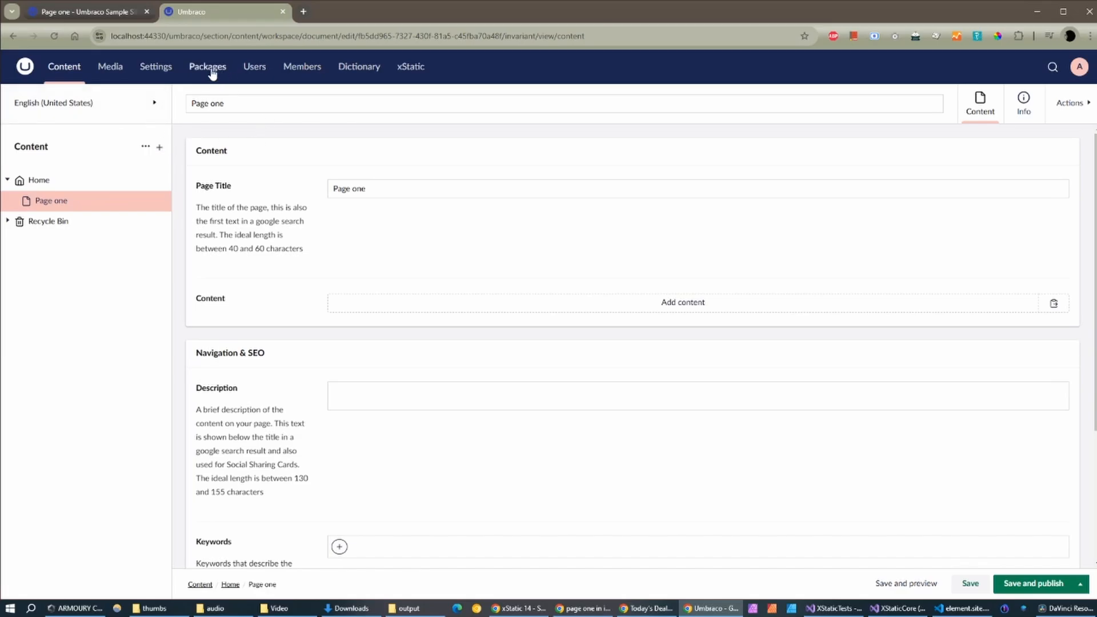
{"action": "left_click", "coordinate": [154, 72]}
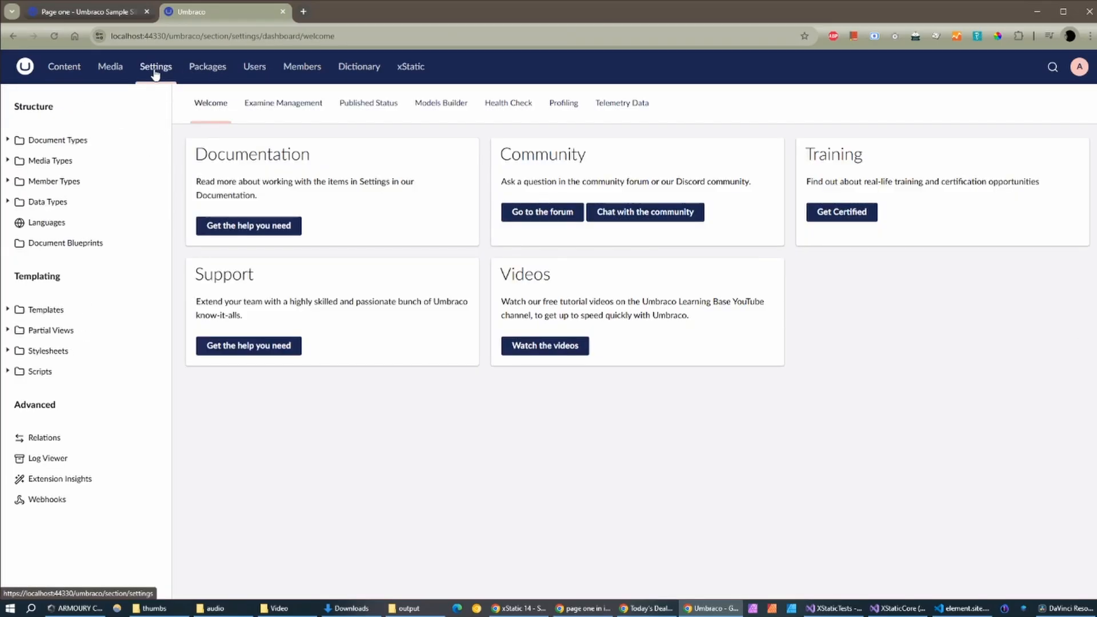
{"action": "left_click", "coordinate": [46, 223]}
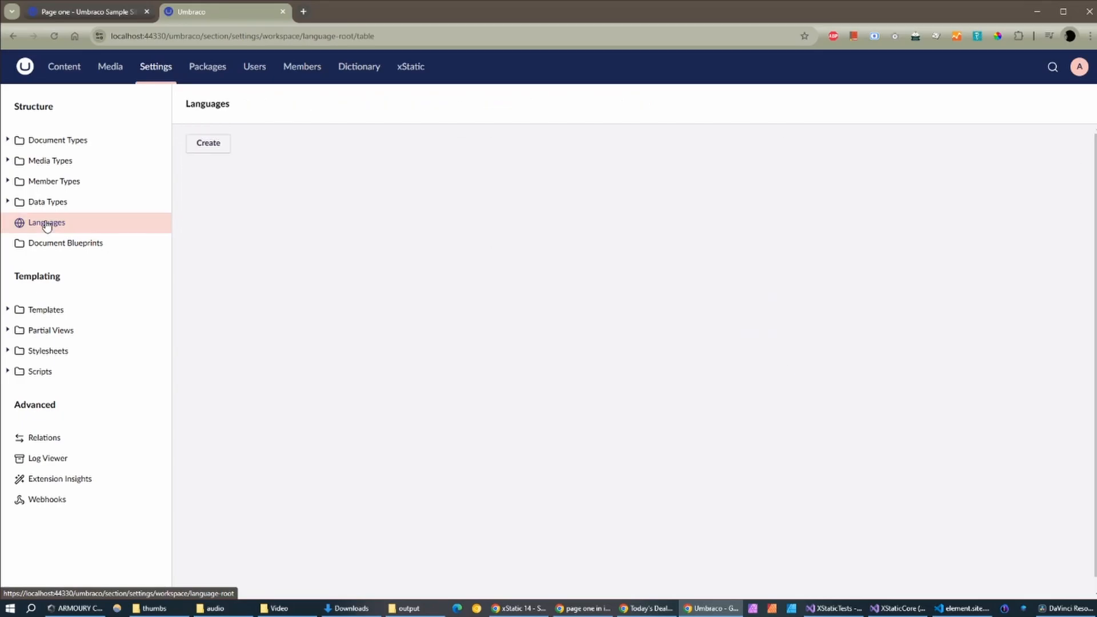
{"action": "left_click", "coordinate": [207, 143]}
{"action": "left_click", "coordinate": [396, 173]}
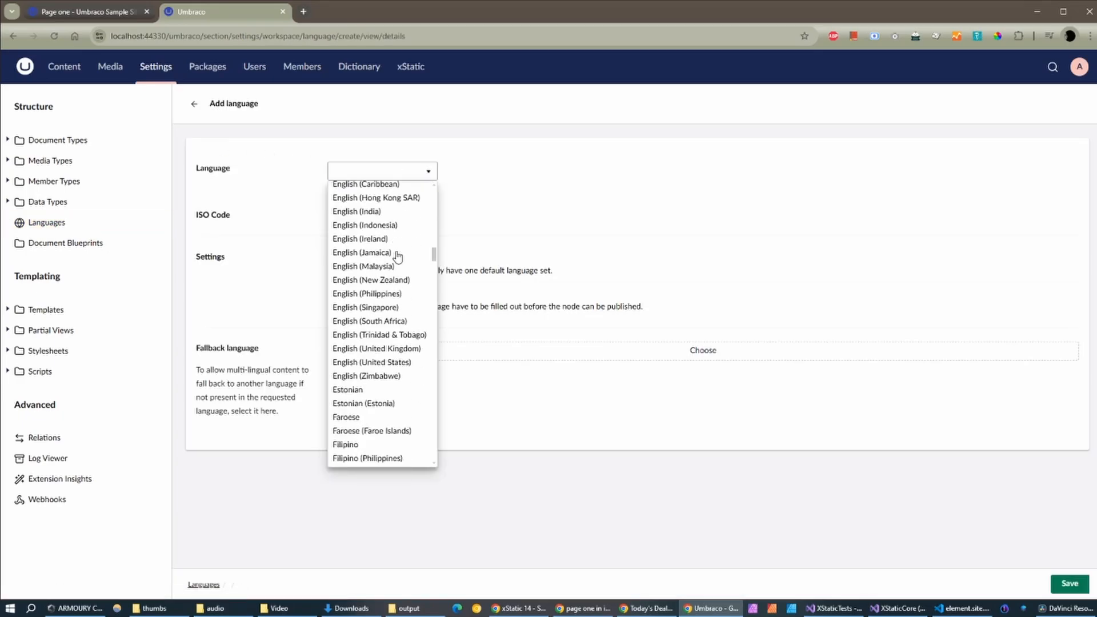
{"action": "scroll", "coordinate": [397, 258], "scroll_direction": "down", "scroll_amount": 7}
{"action": "scroll", "coordinate": [397, 257], "scroll_direction": "down", "scroll_amount": 10}
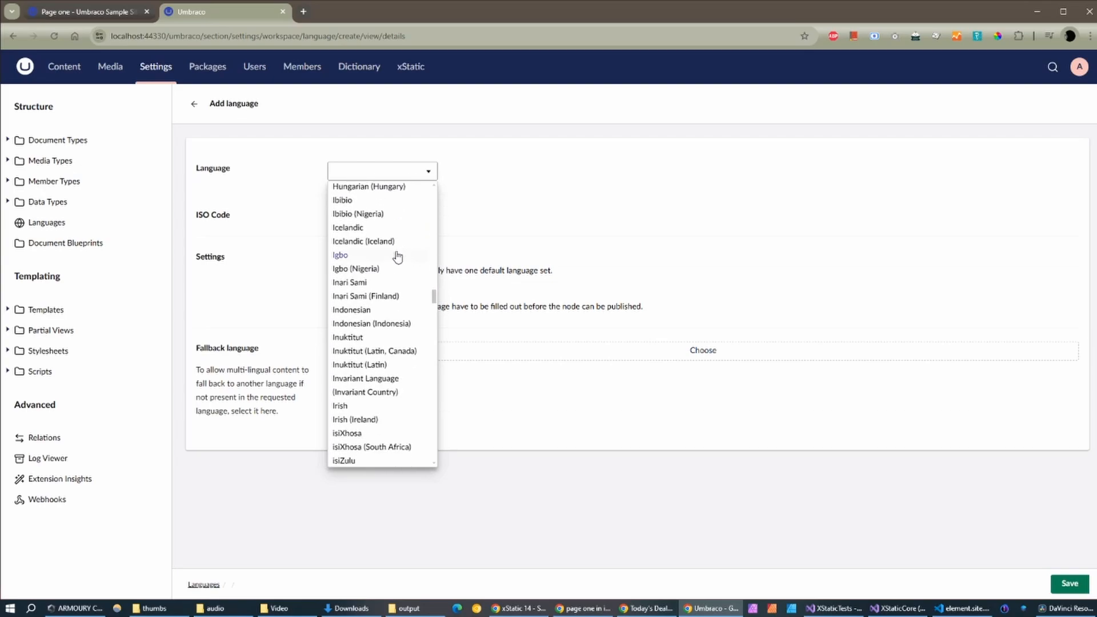
{"action": "scroll", "coordinate": [398, 257], "scroll_direction": "down", "scroll_amount": 3}
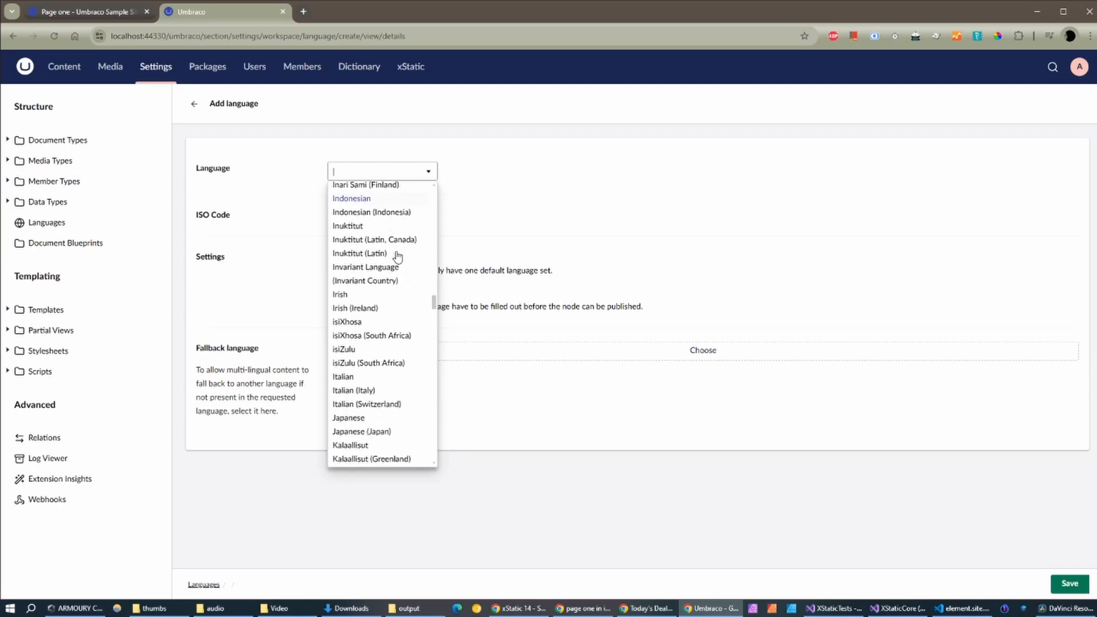
{"action": "left_click", "coordinate": [360, 374]}
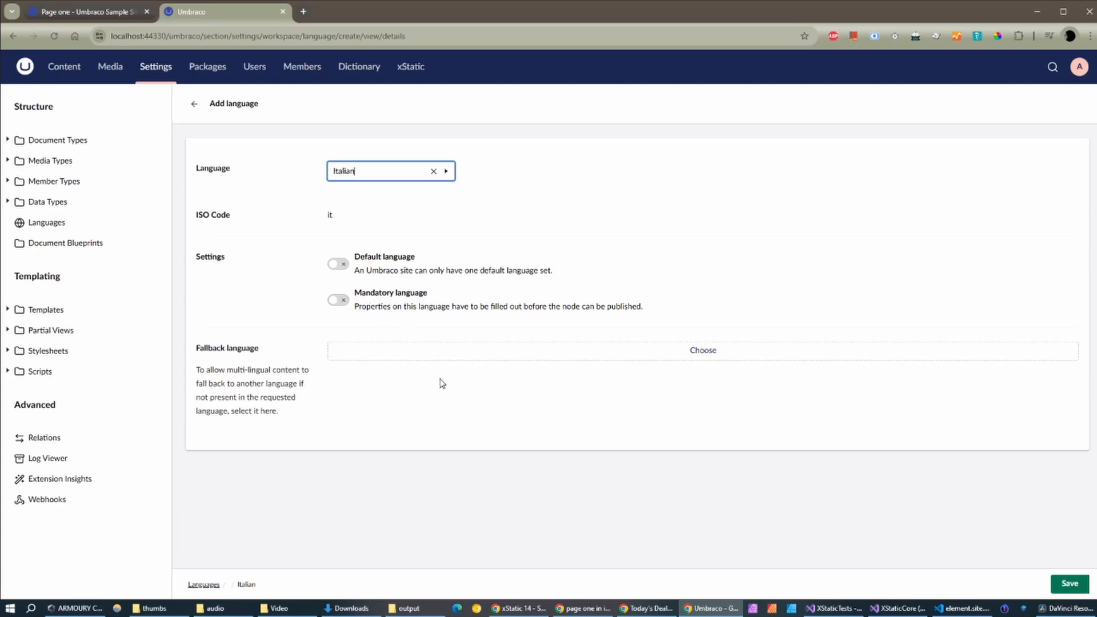
{"action": "left_click", "coordinate": [1077, 583]}
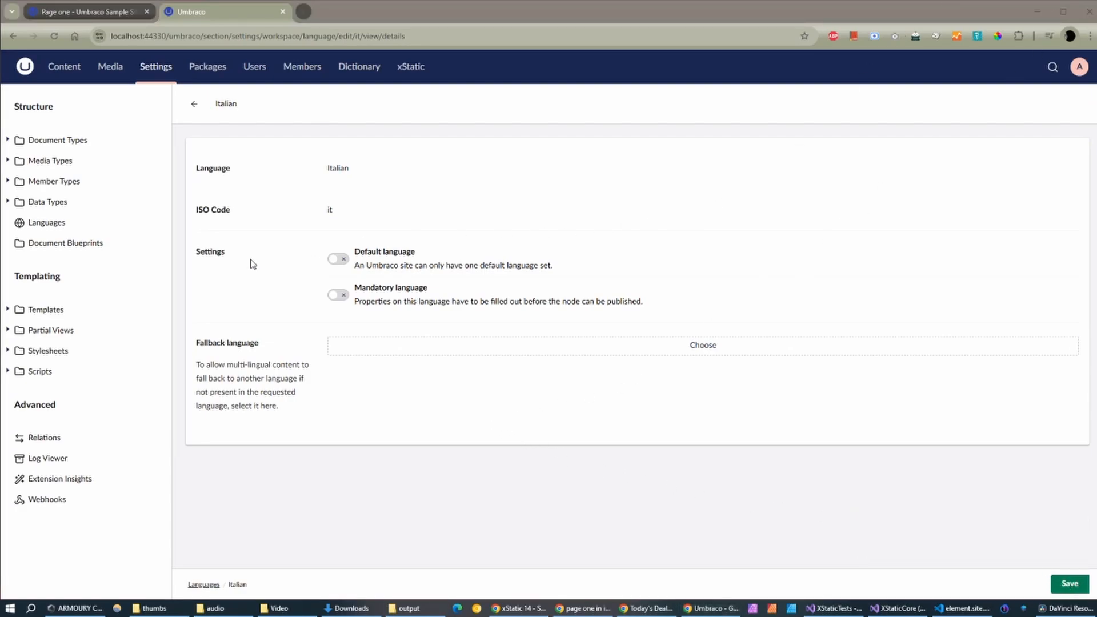
Step: Check that Italian now appears among the content languages, then open the Home page
{"action": "left_click", "coordinate": [72, 79]}
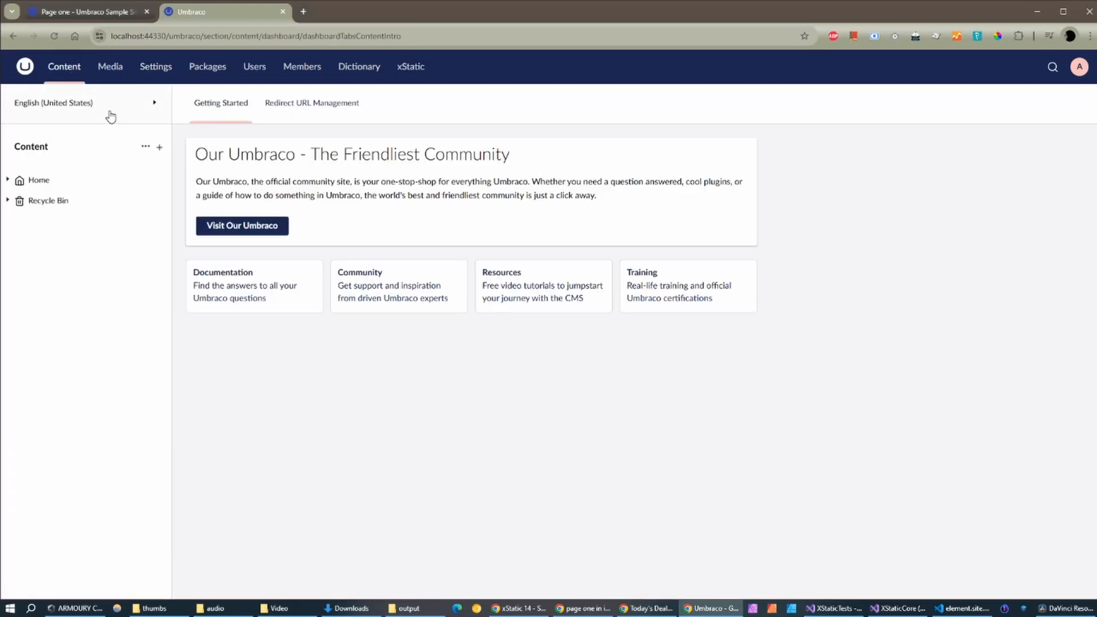
{"action": "left_click", "coordinate": [110, 114]}
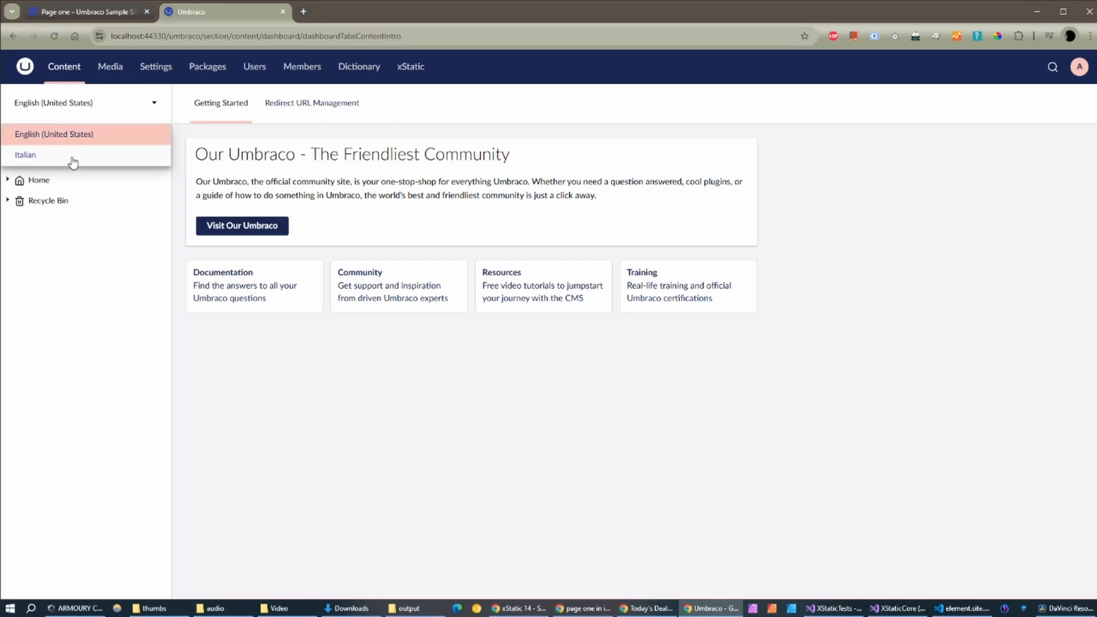
{"action": "left_click", "coordinate": [26, 166]}
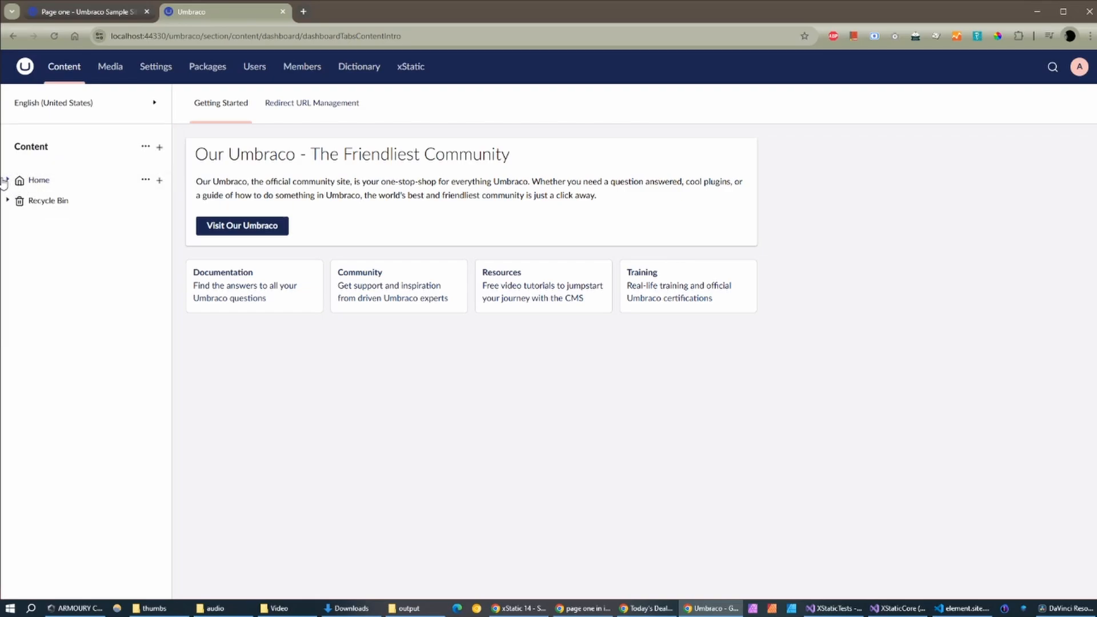
{"action": "left_click", "coordinate": [7, 181]}
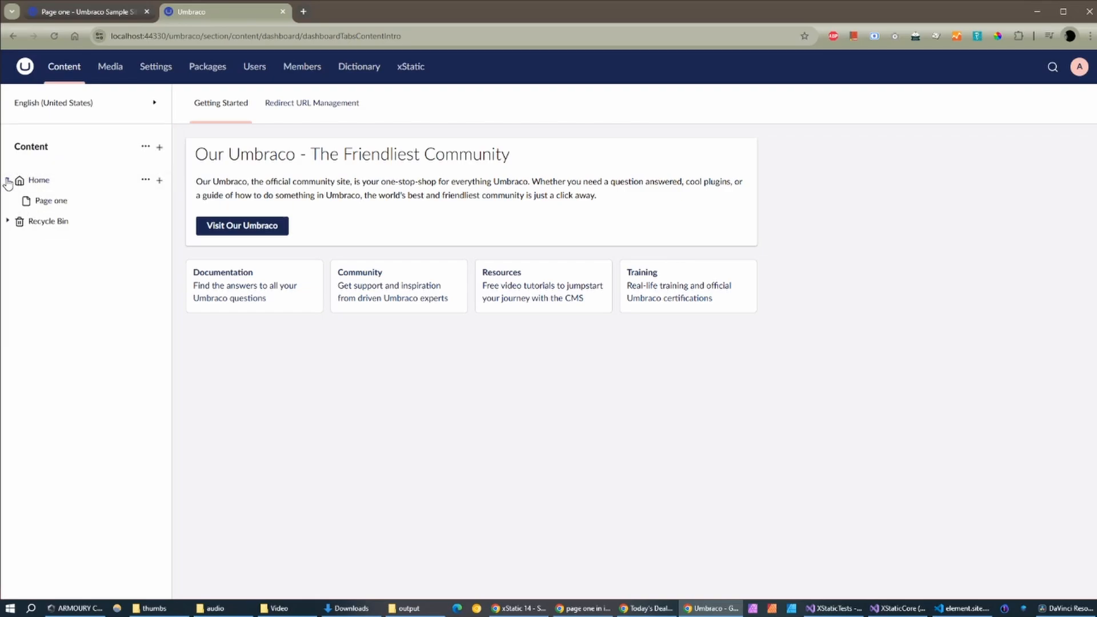
{"action": "left_click", "coordinate": [63, 188]}
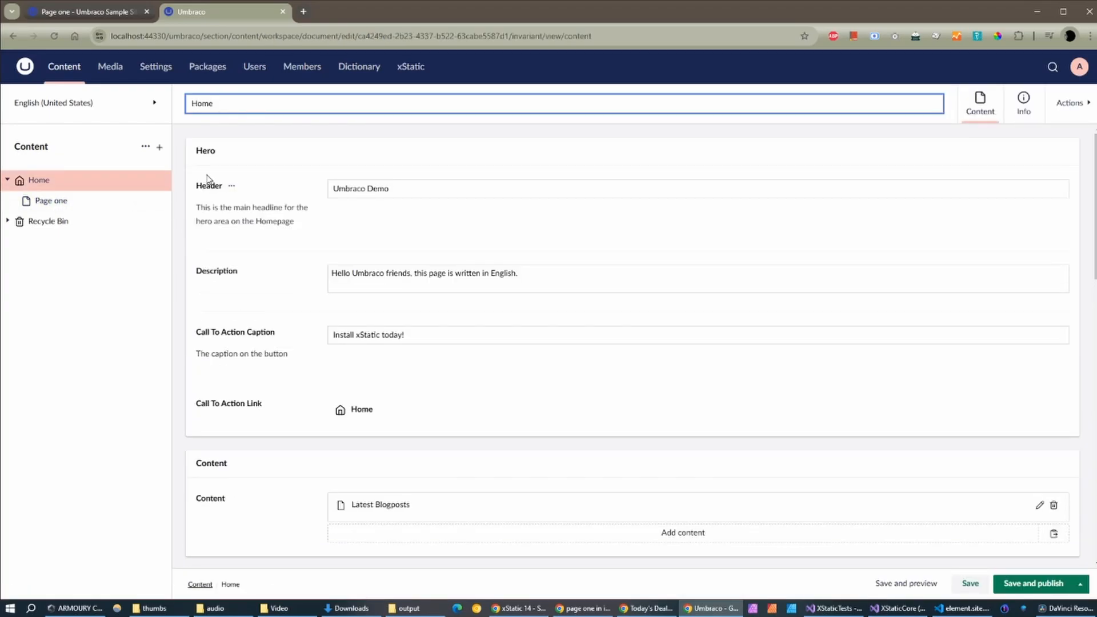
{"action": "left_click", "coordinate": [114, 110]}
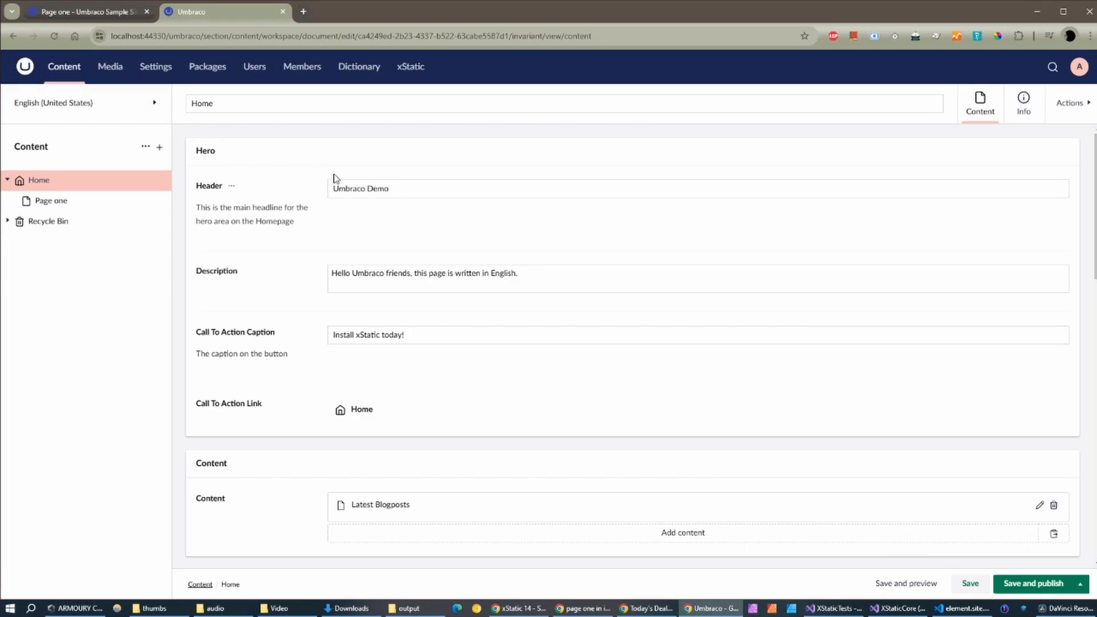
Step: Turn on Vary by culture for the Content Page document type and save it
{"action": "left_click", "coordinate": [160, 68]}
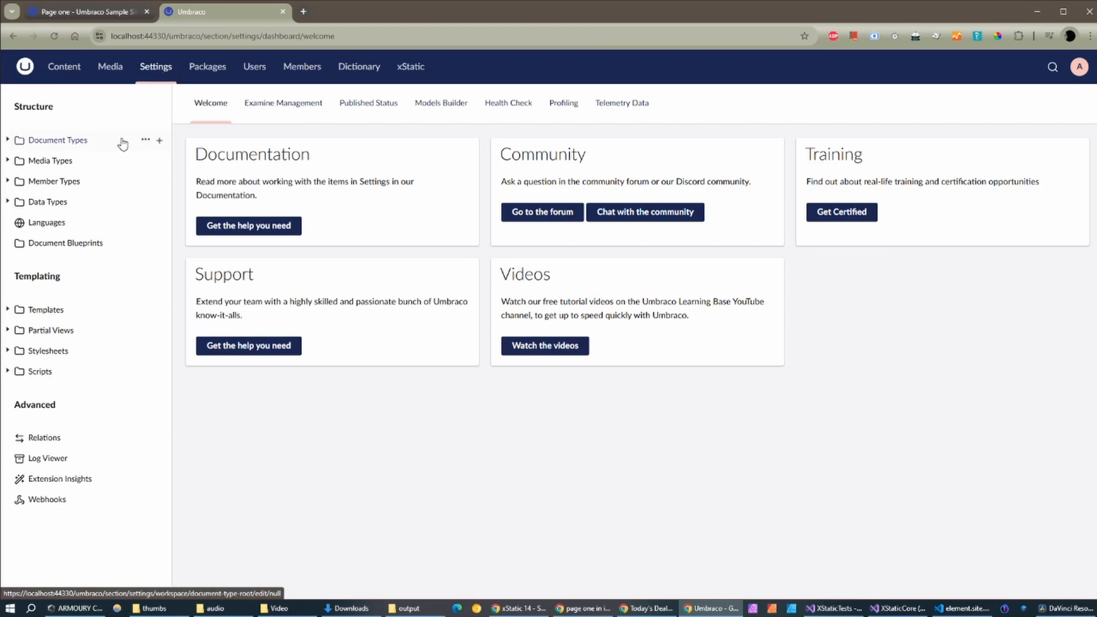
{"action": "left_click", "coordinate": [6, 140]}
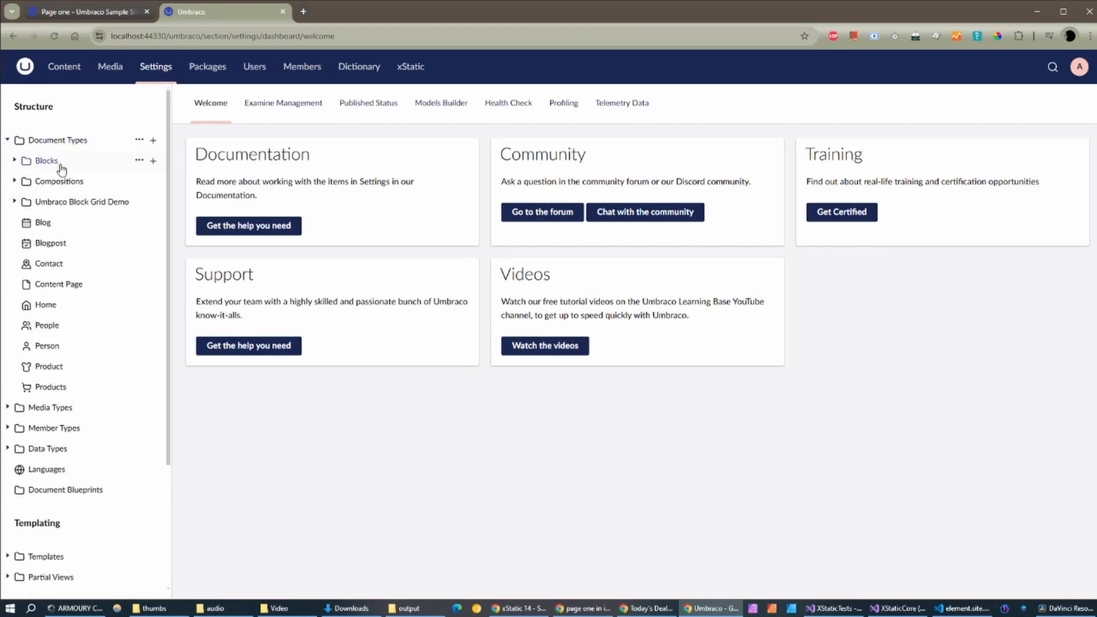
{"action": "left_click", "coordinate": [56, 290]}
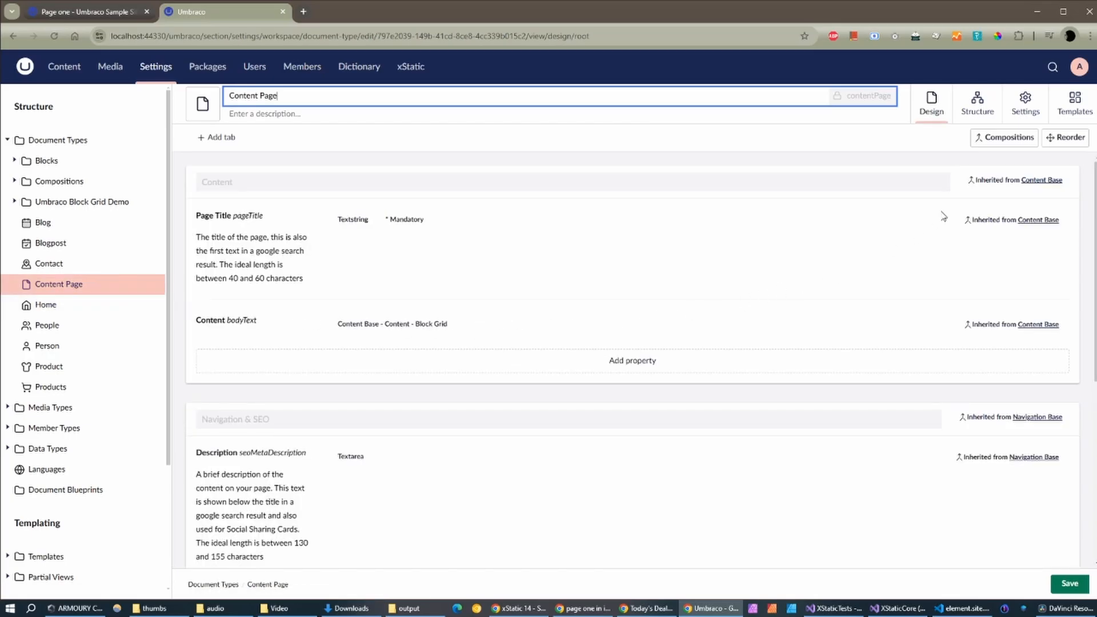
{"action": "left_click", "coordinate": [1038, 100]}
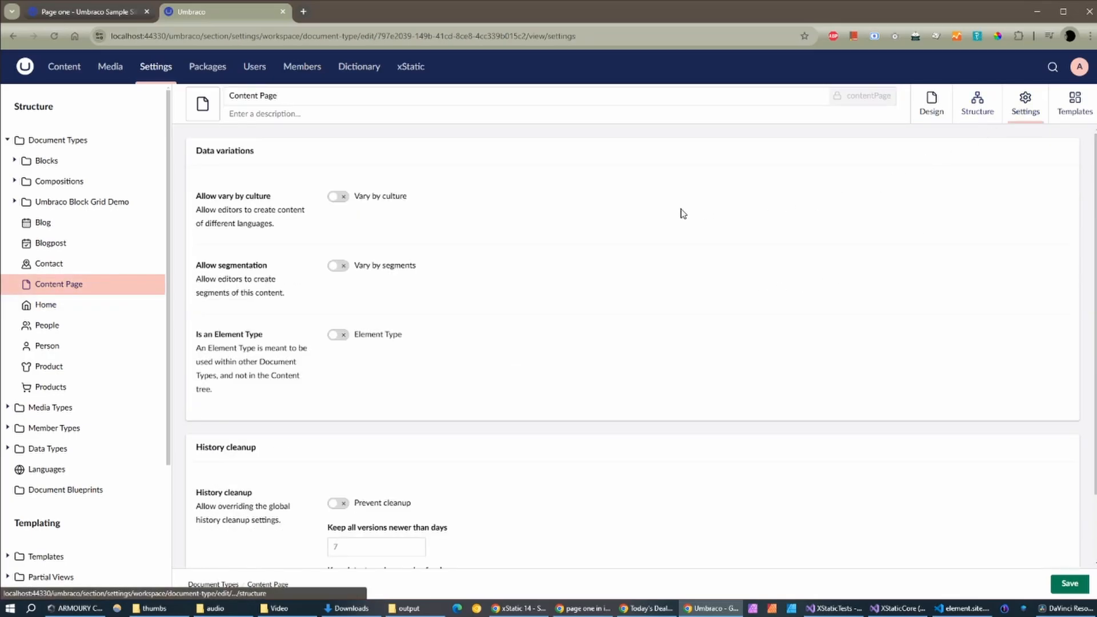
{"action": "left_click", "coordinate": [340, 198]}
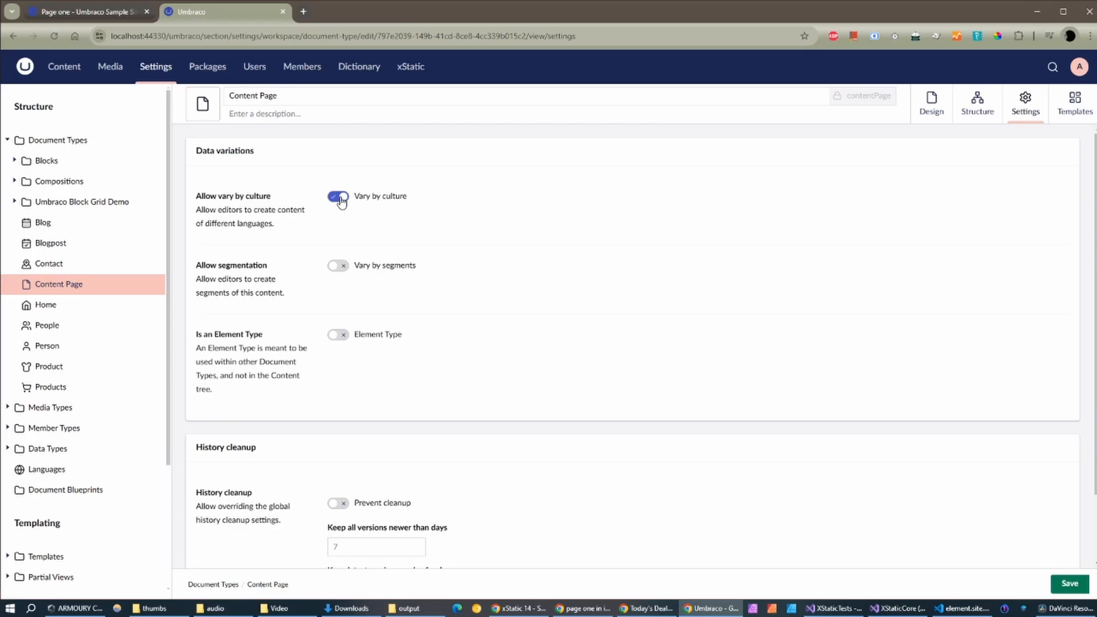
{"action": "left_click", "coordinate": [1063, 581]}
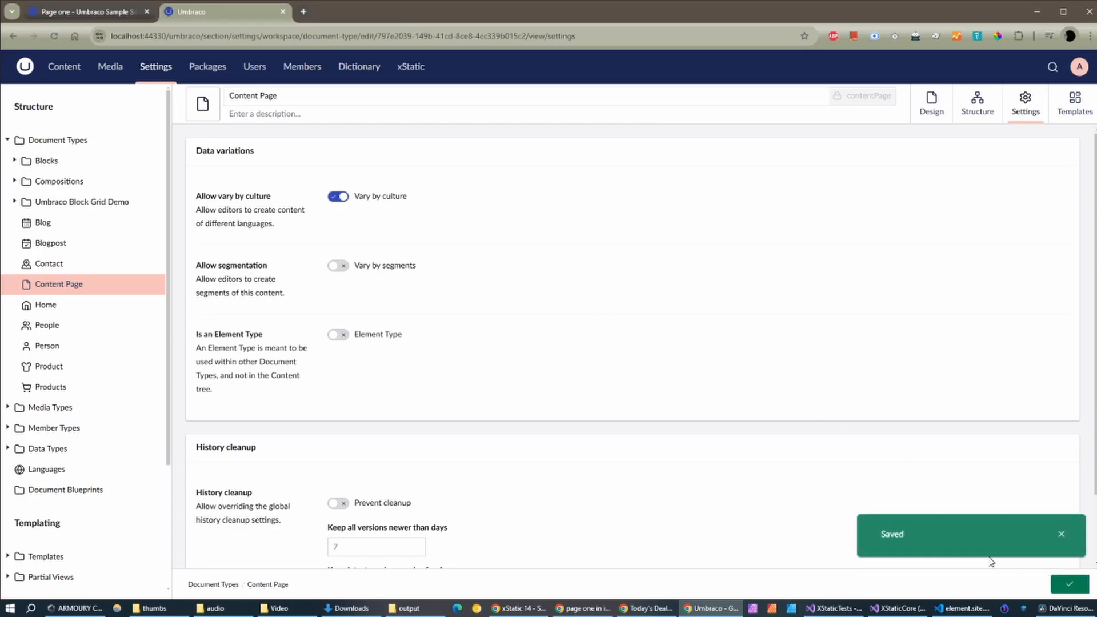
Step: Turn on Vary by culture for the Home document type
{"action": "left_click", "coordinate": [46, 304]}
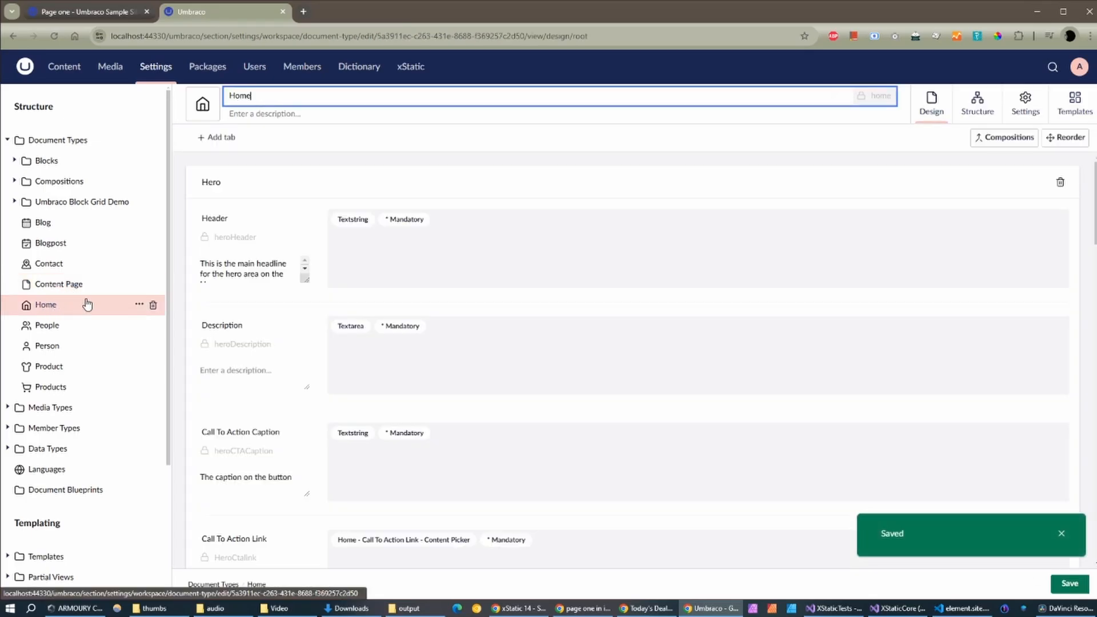
{"action": "left_click", "coordinate": [1025, 106]}
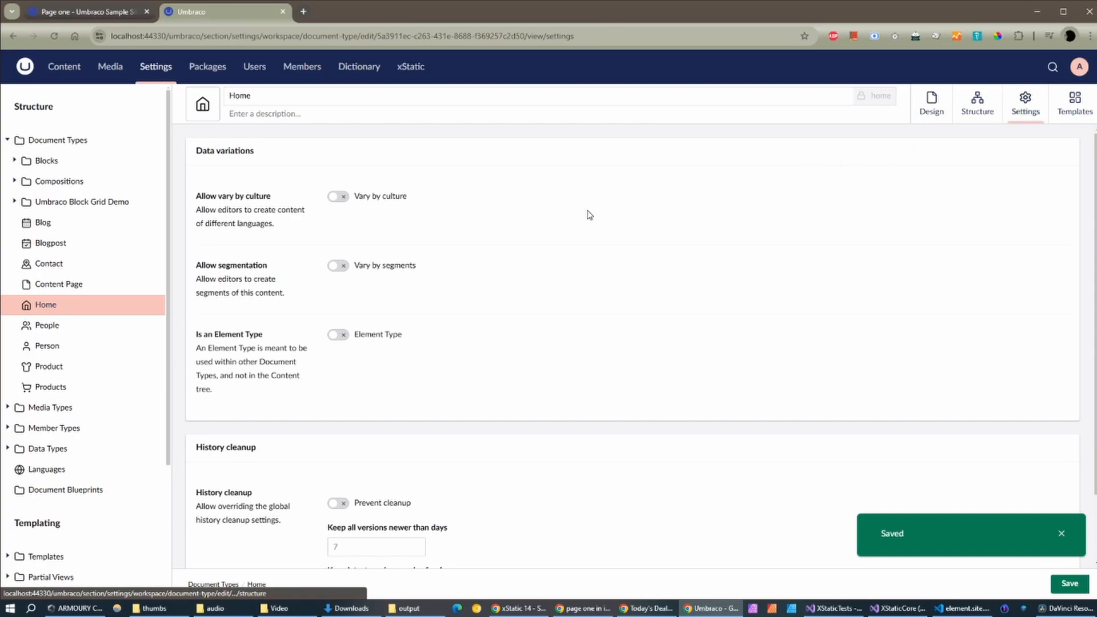
{"action": "left_click", "coordinate": [337, 198]}
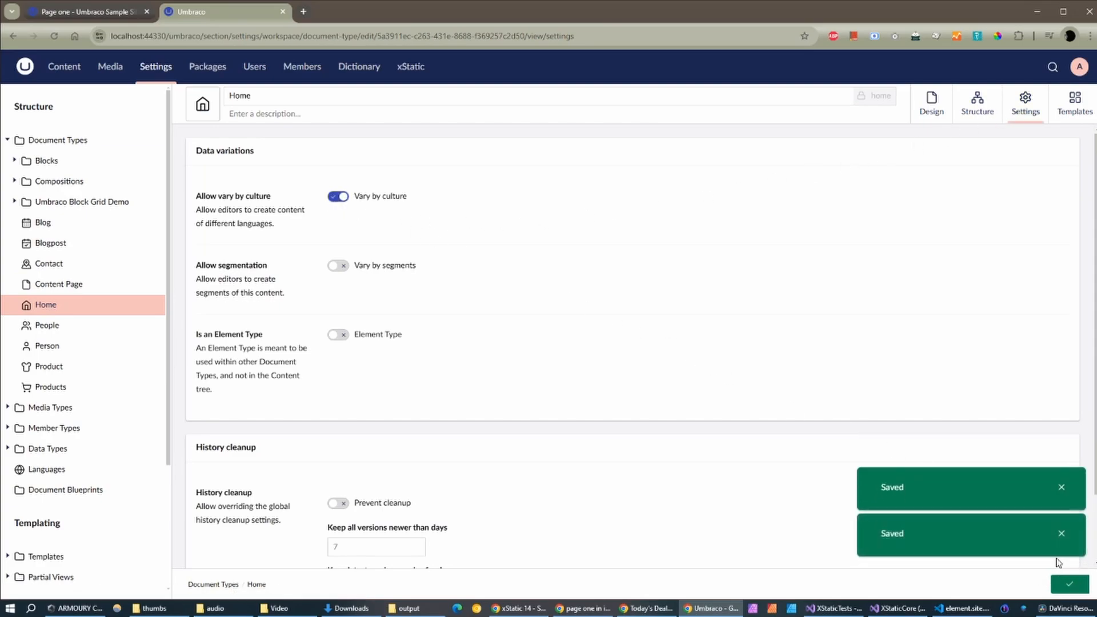
Step: Open Home and check that its variant list offers Italian (it) as not yet created
{"action": "left_click", "coordinate": [72, 74]}
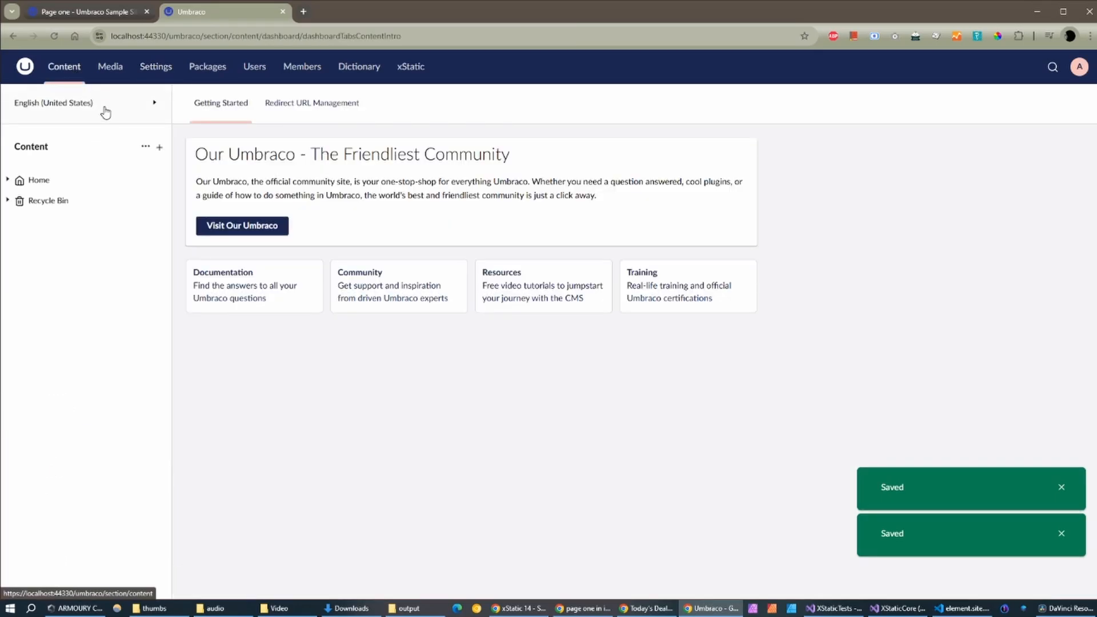
{"action": "left_click", "coordinate": [36, 184]}
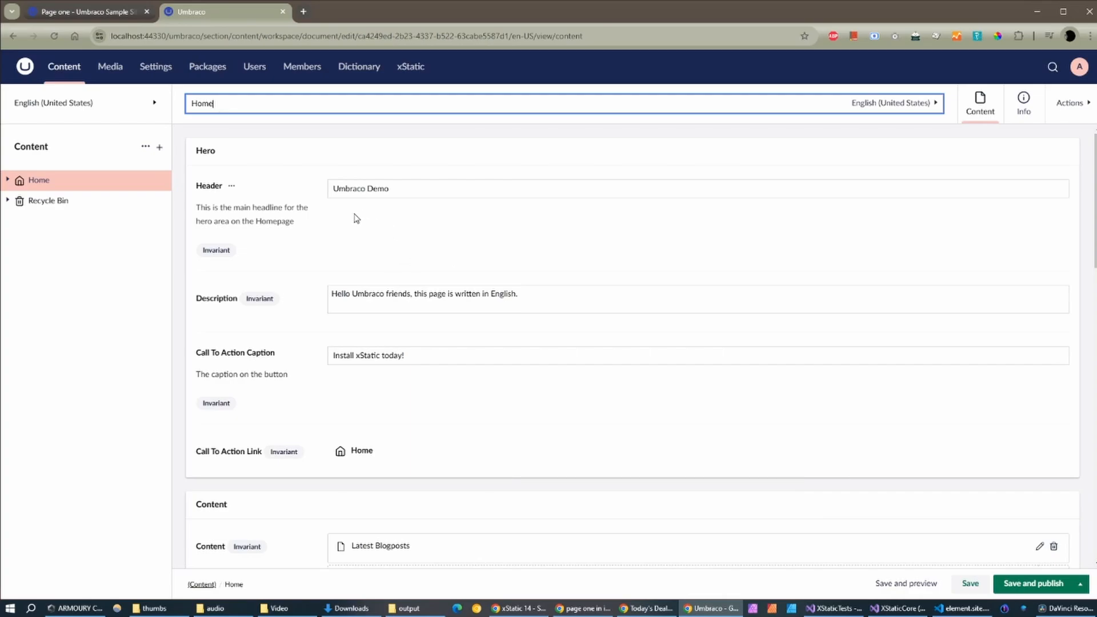
{"action": "left_click", "coordinate": [908, 105]}
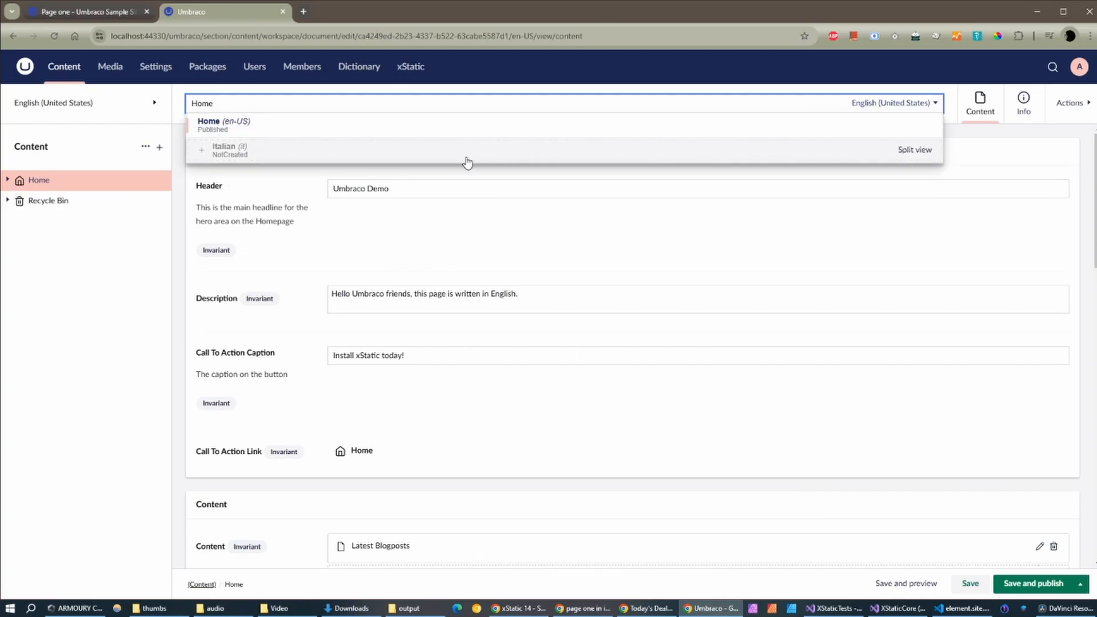
{"action": "left_click", "coordinate": [380, 258]}
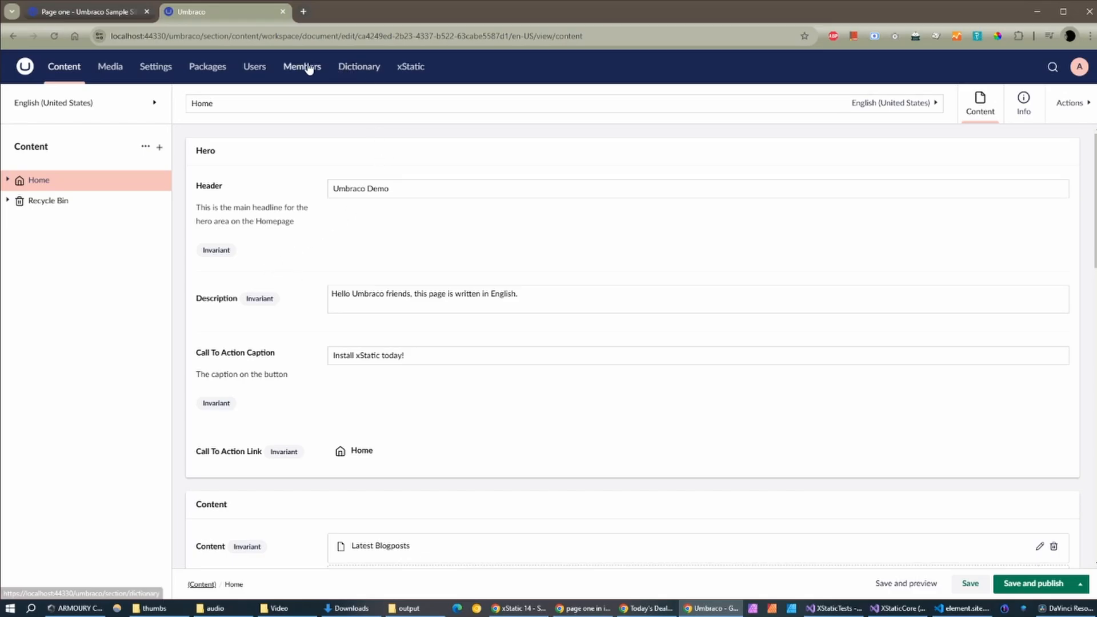
{"action": "left_click", "coordinate": [156, 67]}
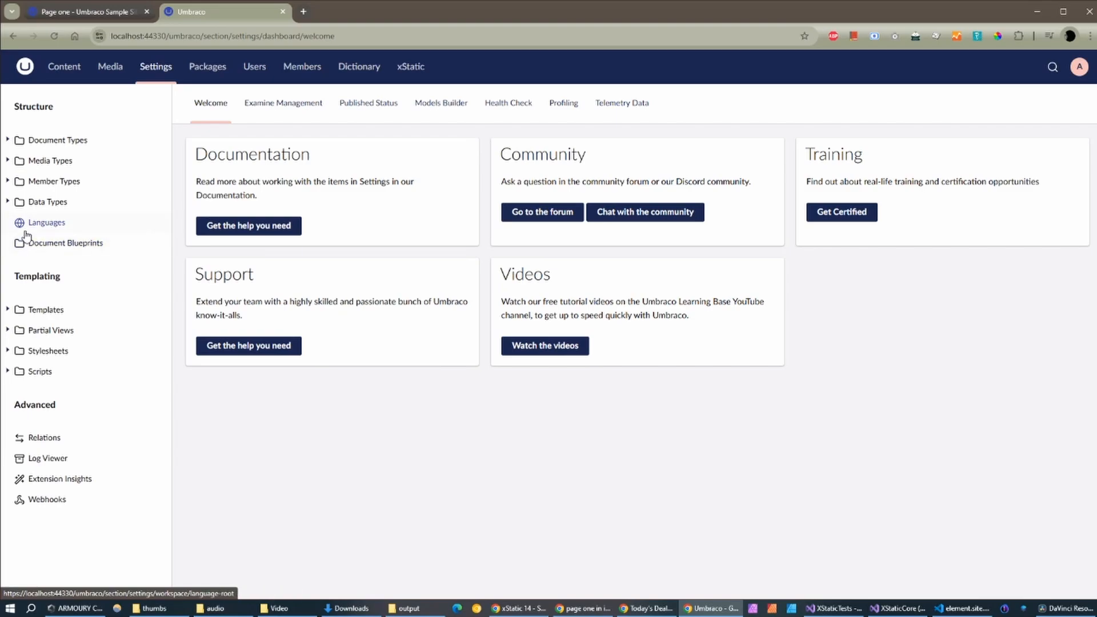
Step: Enable Vary by culture on the Content Base composition and save it
{"action": "left_click", "coordinate": [7, 140]}
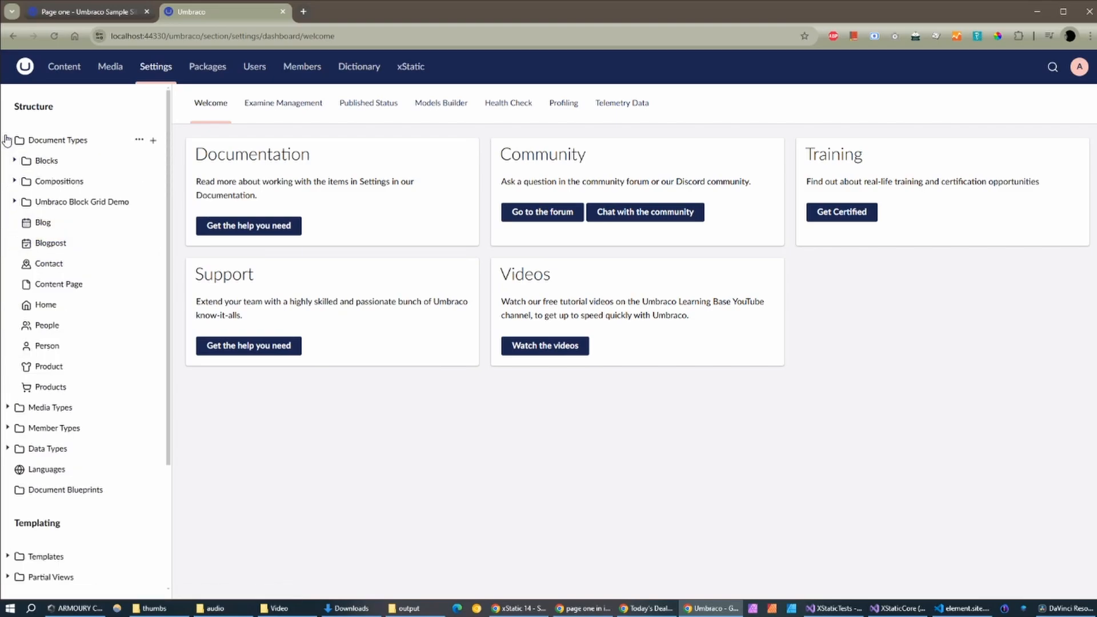
{"action": "left_click", "coordinate": [13, 182]}
{"action": "left_click", "coordinate": [51, 204]}
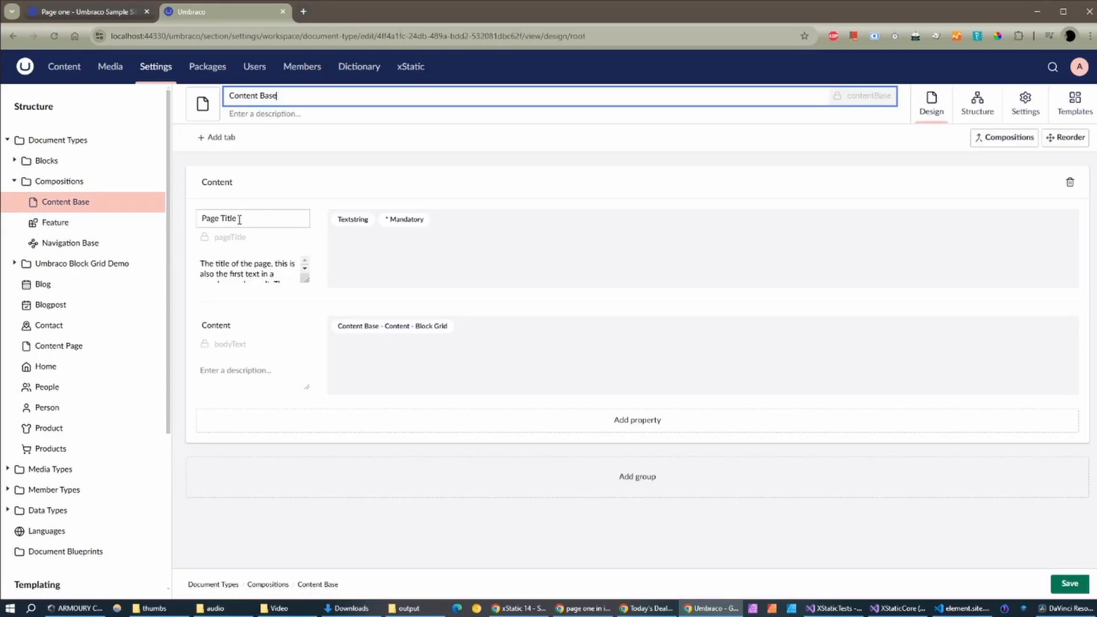
{"action": "left_click", "coordinate": [446, 225]}
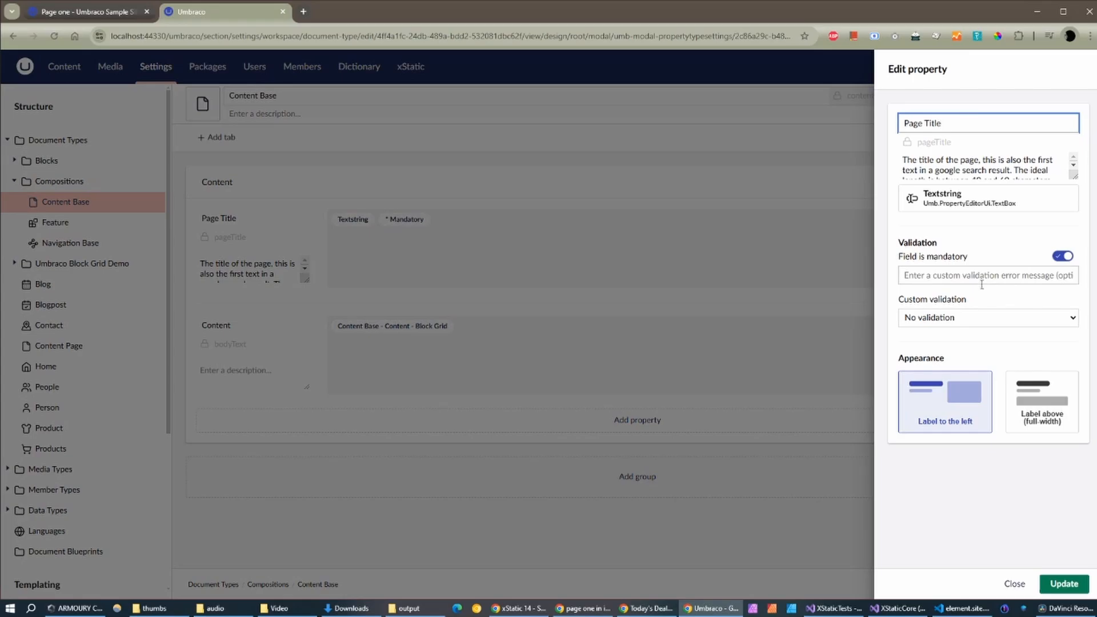
{"action": "left_click", "coordinate": [1014, 583]}
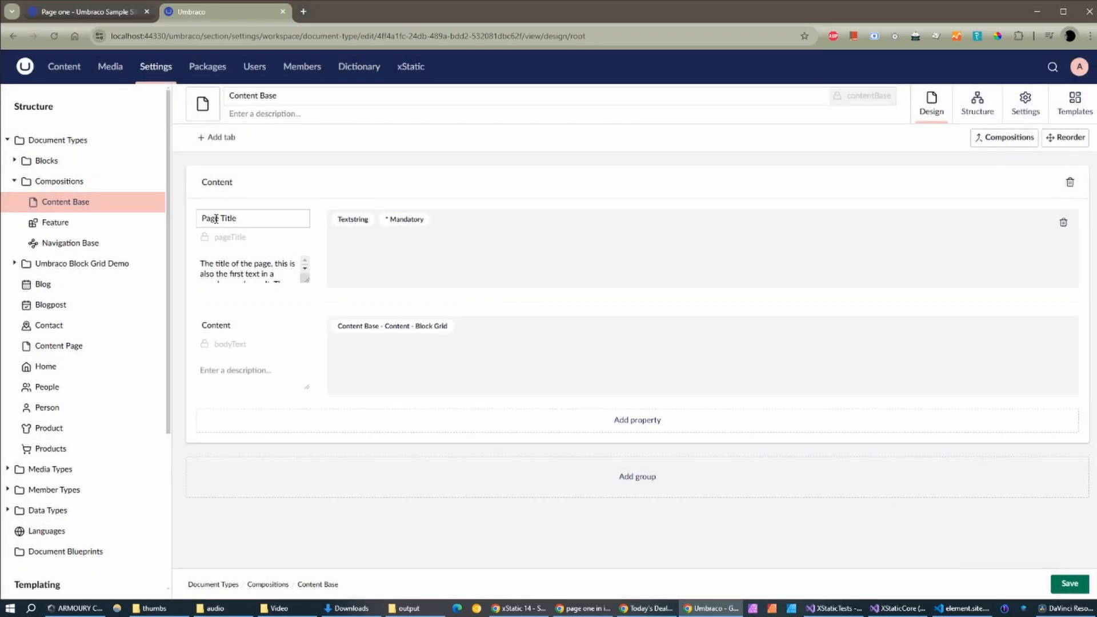
{"action": "left_click", "coordinate": [1016, 108]}
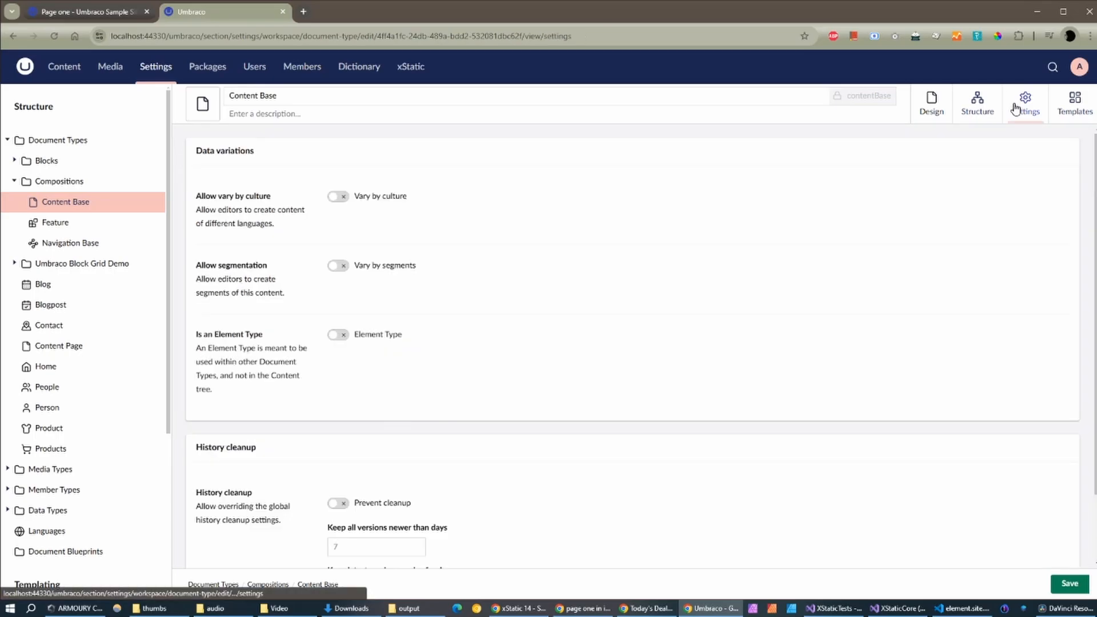
{"action": "left_click", "coordinate": [341, 198]}
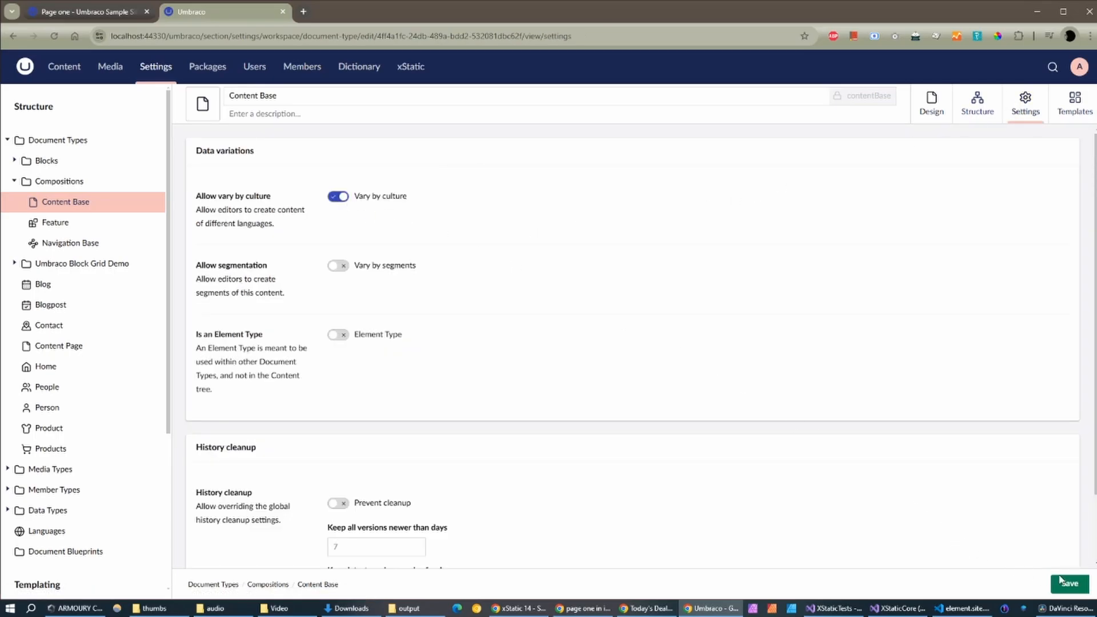
{"action": "left_click", "coordinate": [1060, 581]}
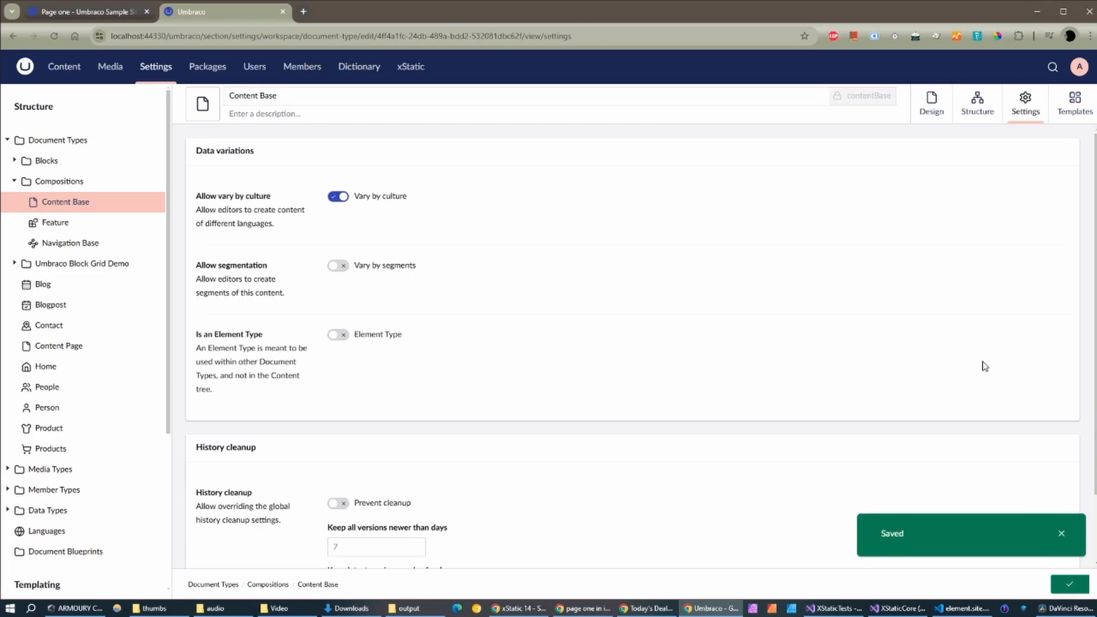
Step: Make Content Base's Page Title and Content properties vary by culture and save
{"action": "left_click", "coordinate": [933, 102]}
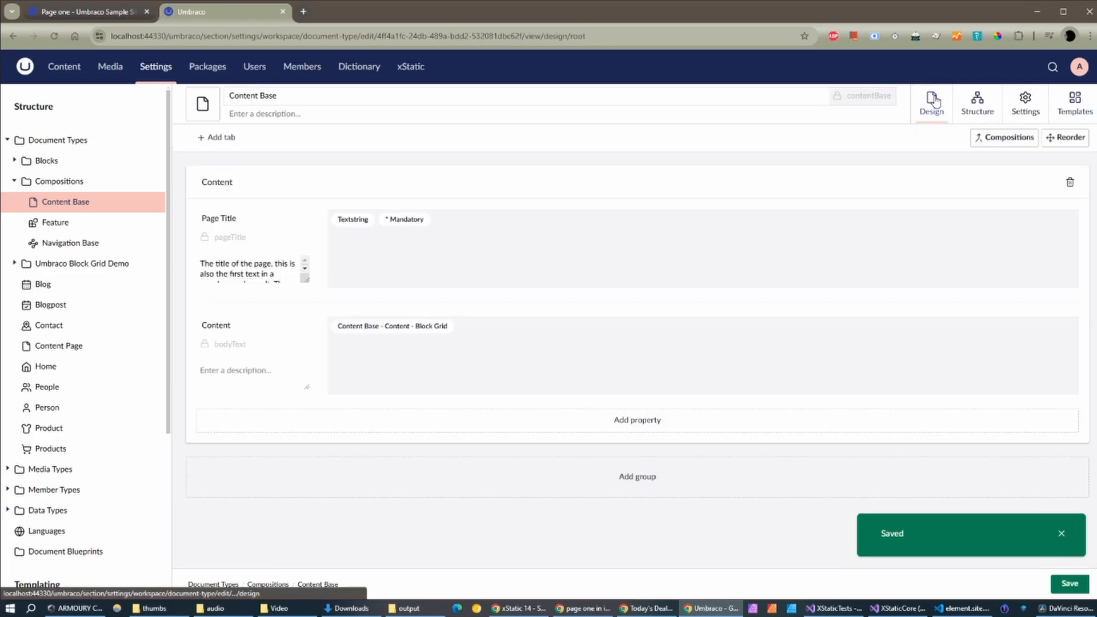
{"action": "left_click", "coordinate": [353, 220]}
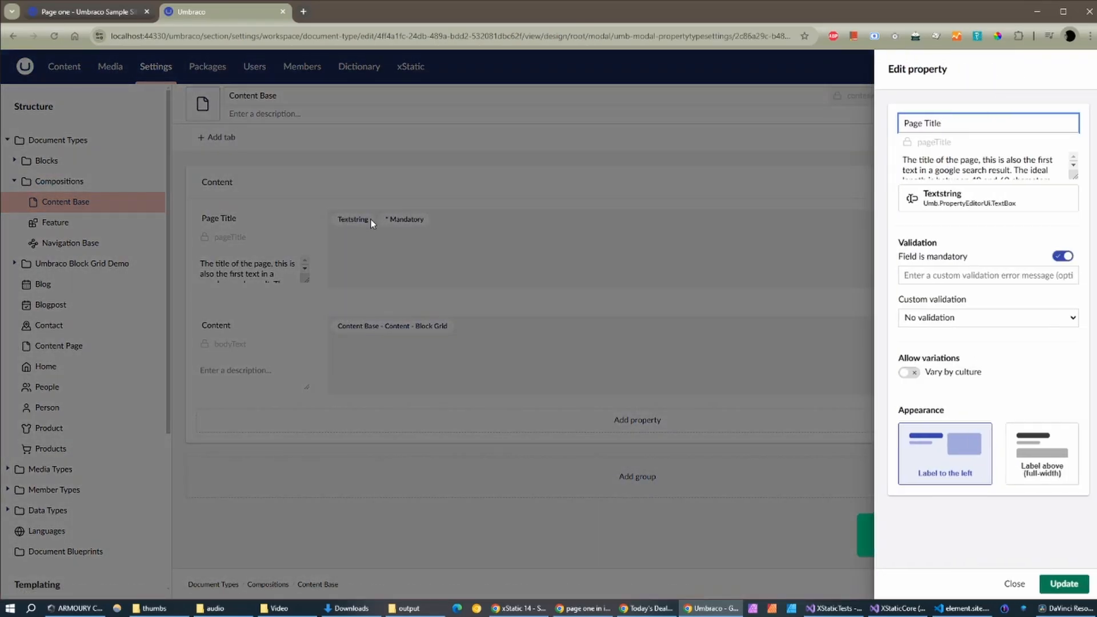
{"action": "left_click", "coordinate": [919, 378]}
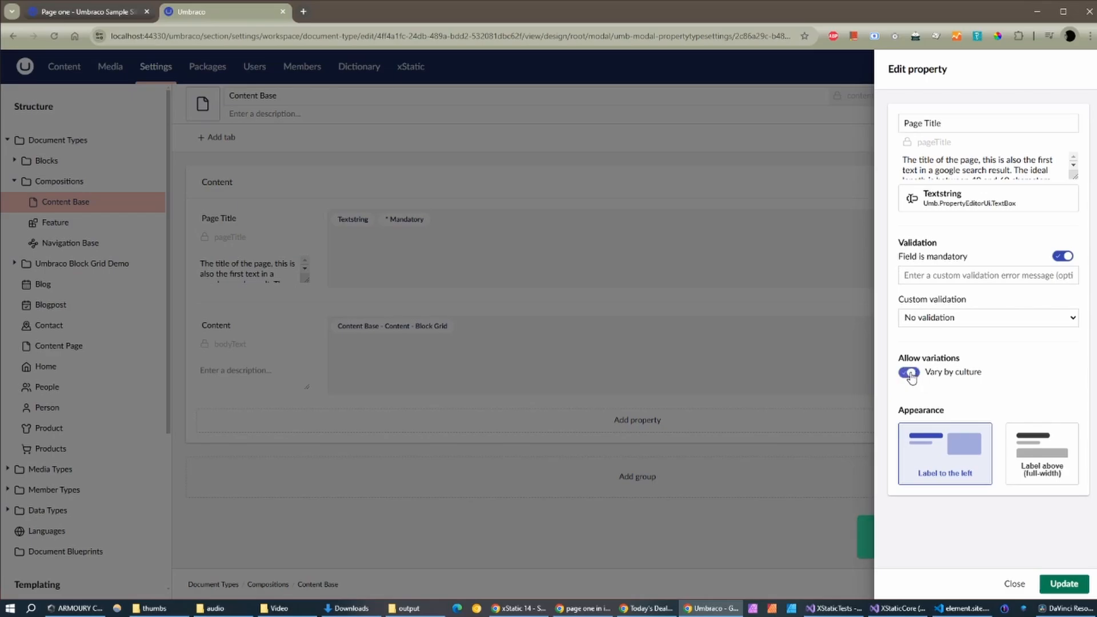
{"action": "left_click", "coordinate": [1064, 583]}
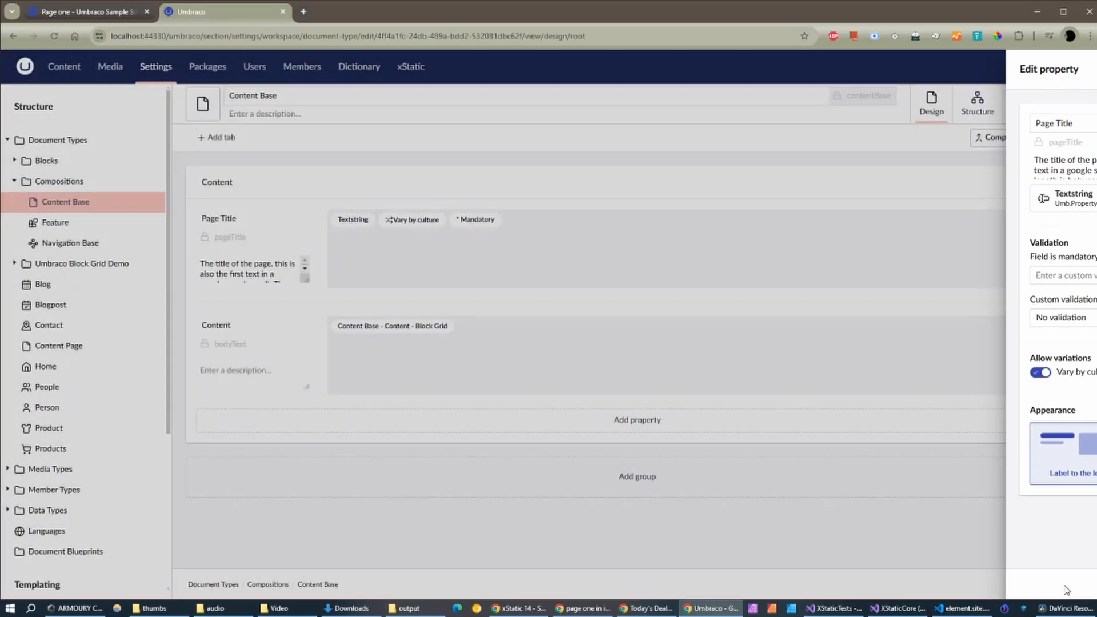
{"action": "left_click", "coordinate": [389, 330]}
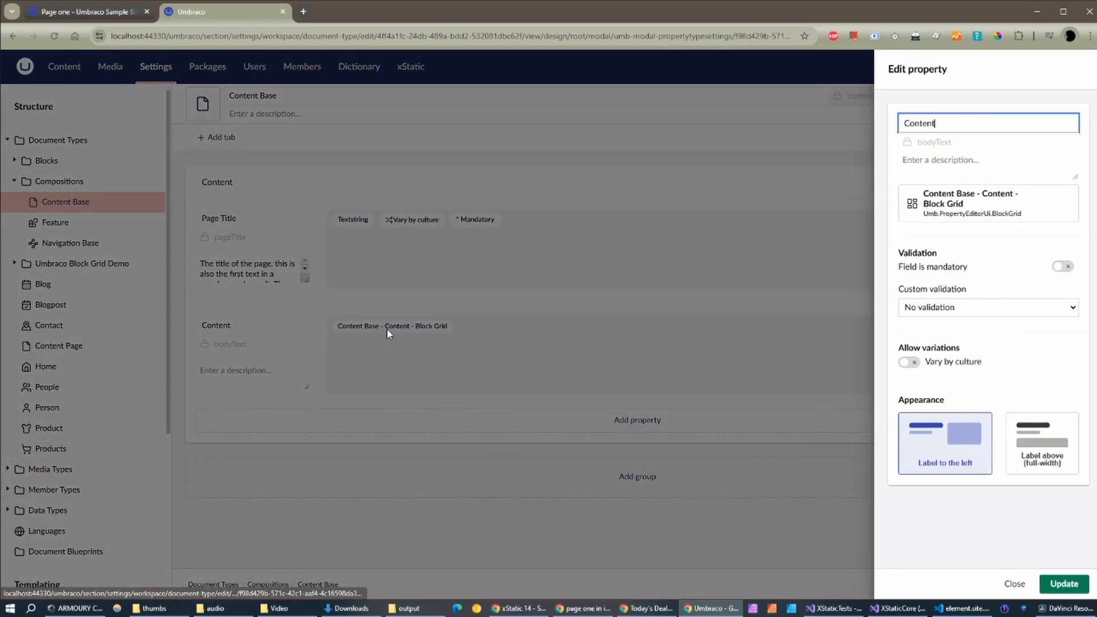
{"action": "left_click", "coordinate": [908, 363]}
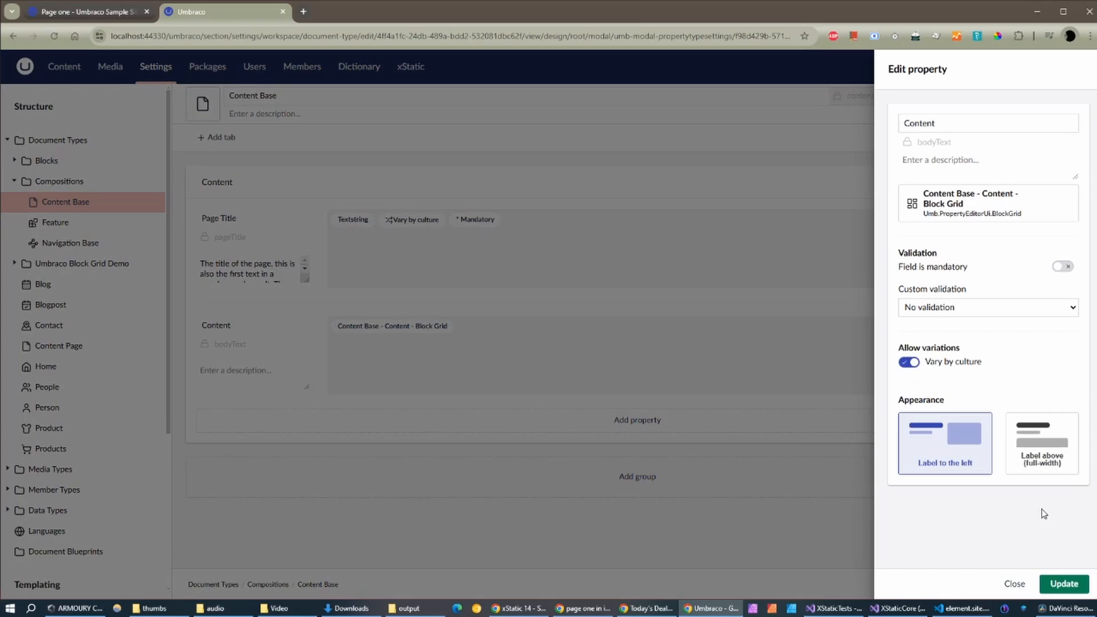
{"action": "left_click", "coordinate": [1064, 584]}
{"action": "left_click", "coordinate": [1068, 583]}
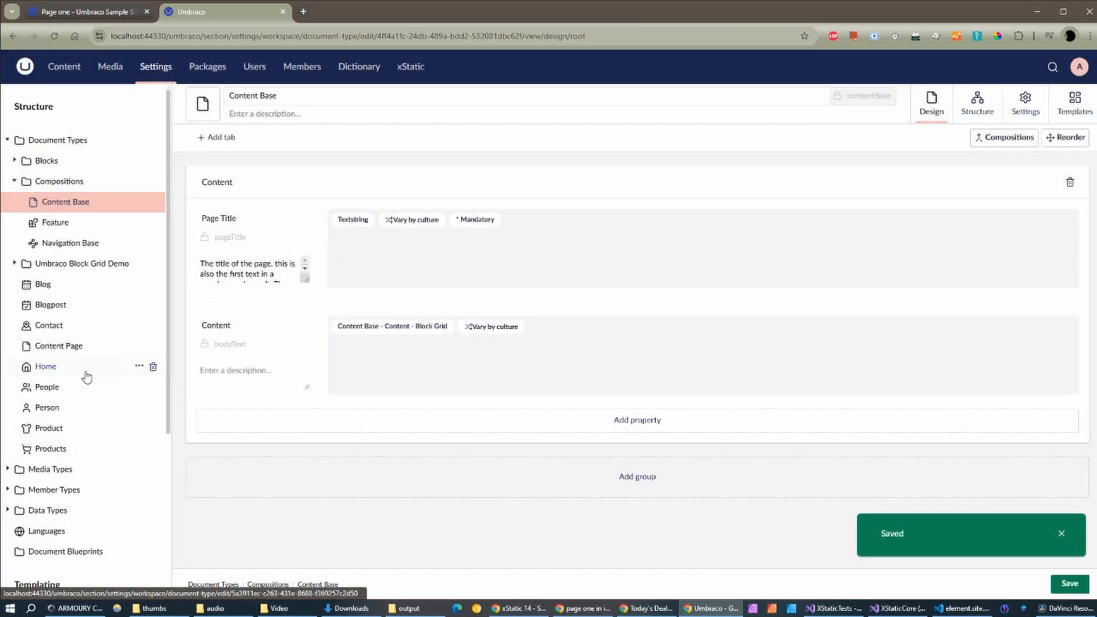
Step: Open the Home document type and let its Header property vary by culture
{"action": "left_click", "coordinate": [61, 373]}
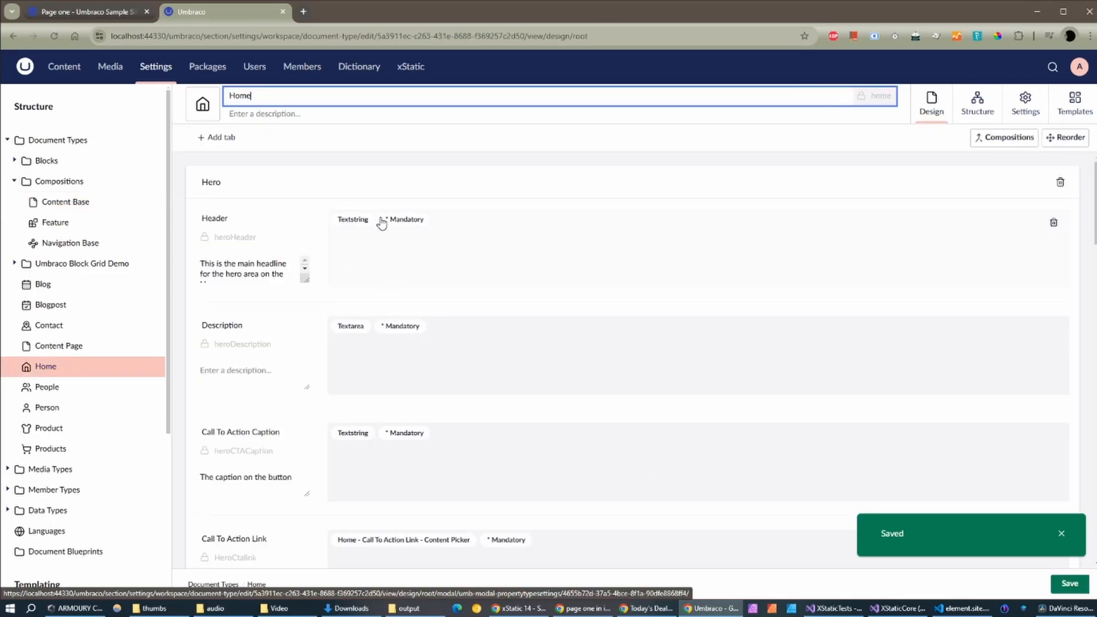
{"action": "left_click", "coordinate": [360, 223]}
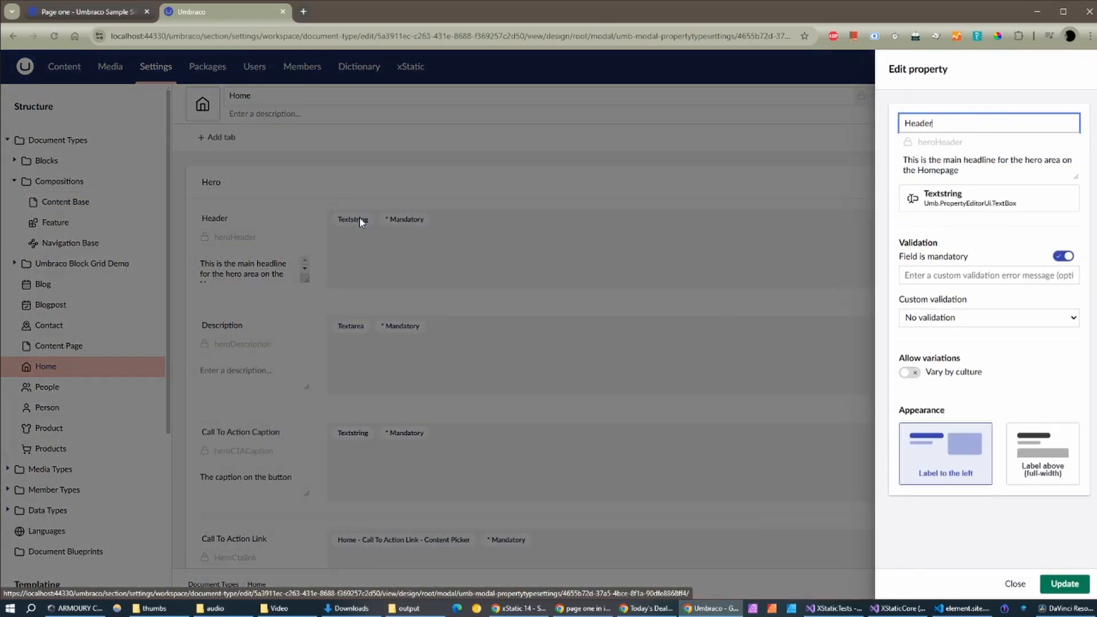
{"action": "left_click", "coordinate": [909, 372]}
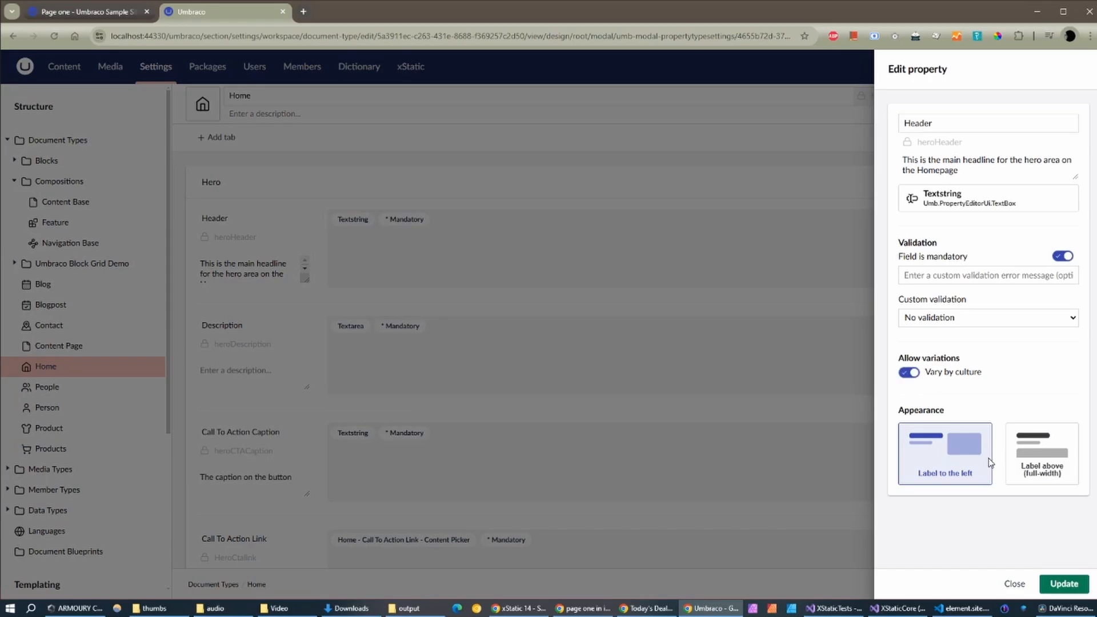
{"action": "left_click", "coordinate": [1065, 583]}
Step: Let Home's Content property vary by culture and save the Home document type
{"action": "scroll", "coordinate": [366, 331], "scroll_direction": "down", "scroll_amount": 2}
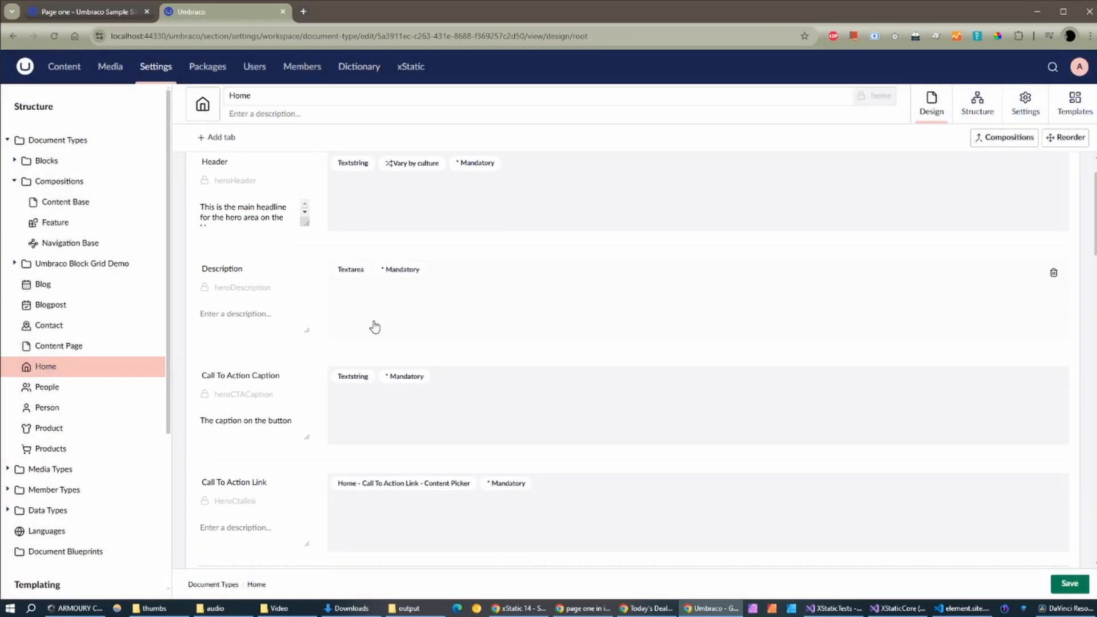
{"action": "scroll", "coordinate": [382, 330], "scroll_direction": "up", "scroll_amount": 1}
{"action": "scroll", "coordinate": [382, 330], "scroll_direction": "up", "scroll_amount": 2}
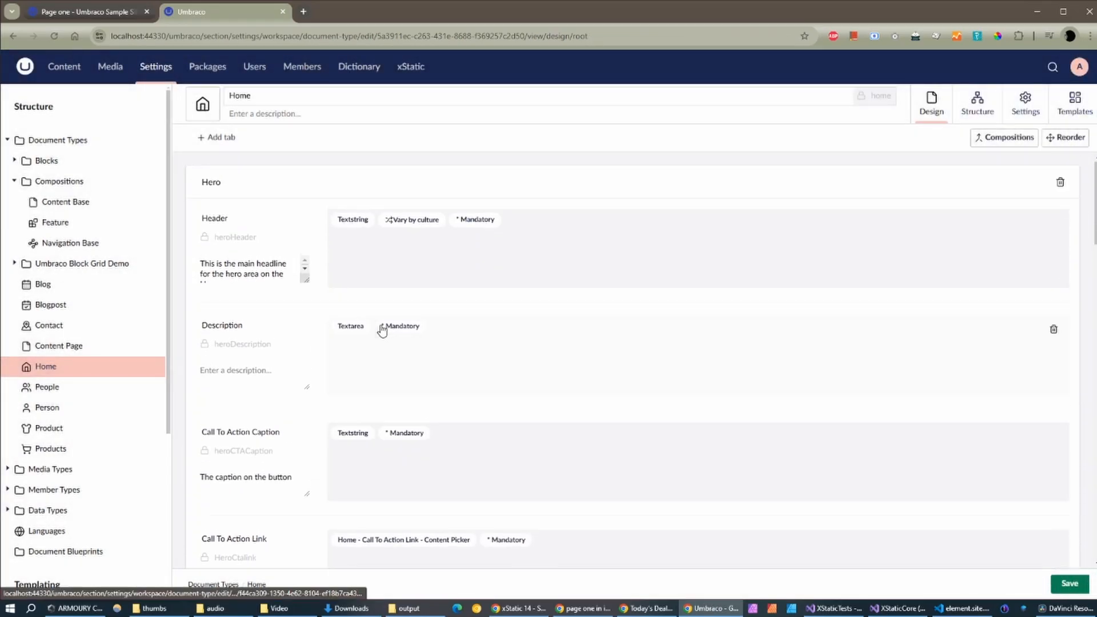
{"action": "scroll", "coordinate": [360, 337], "scroll_direction": "down", "scroll_amount": 6}
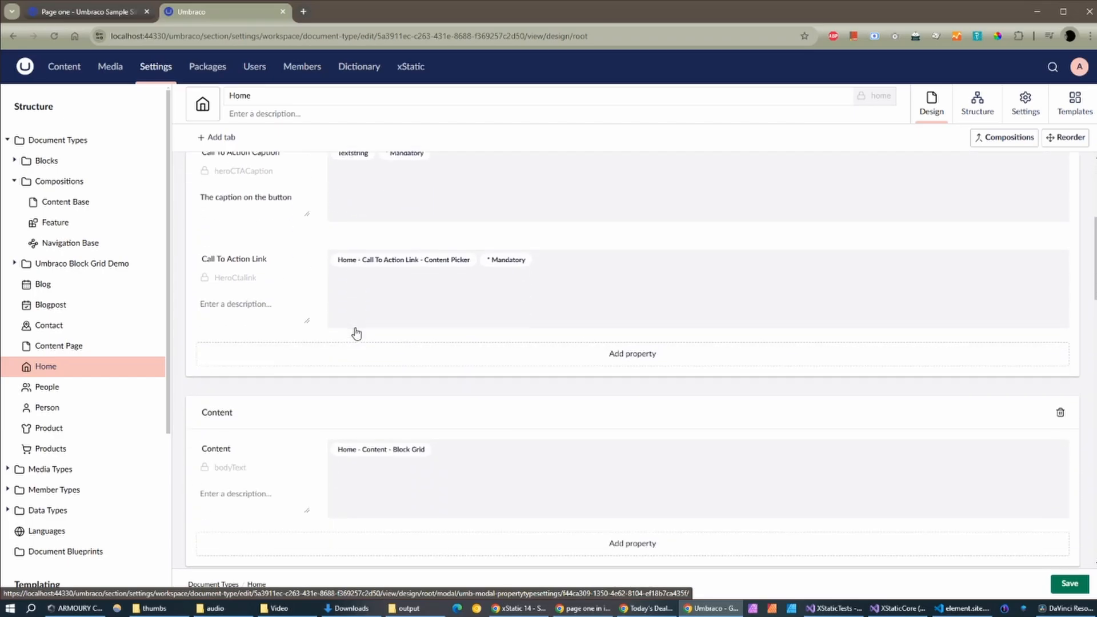
{"action": "scroll", "coordinate": [371, 348], "scroll_direction": "down", "scroll_amount": 1}
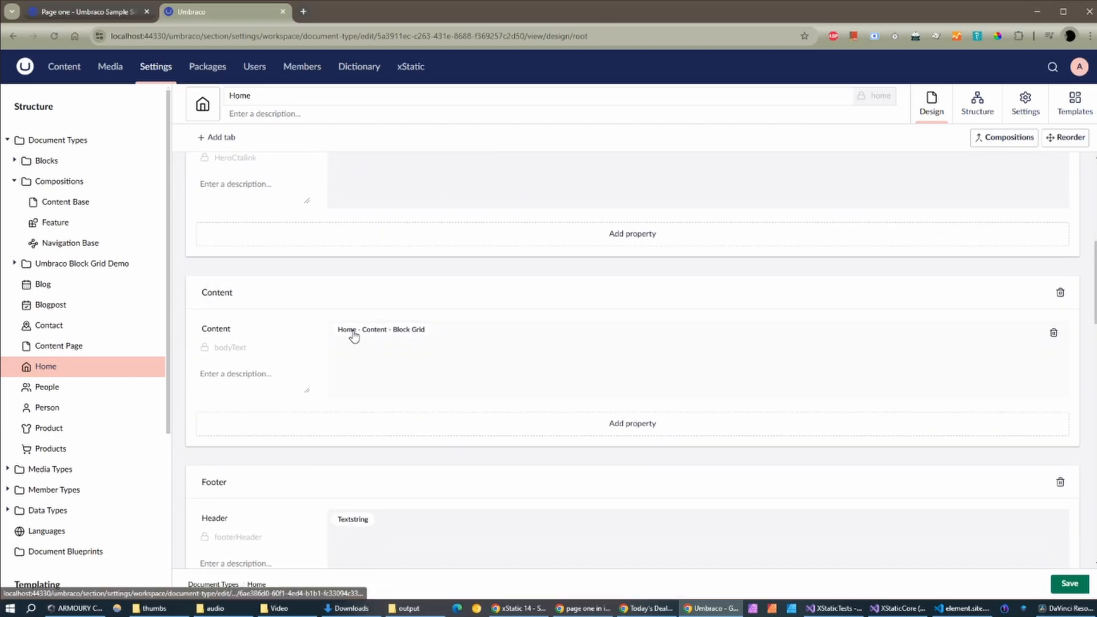
{"action": "left_click", "coordinate": [350, 332]}
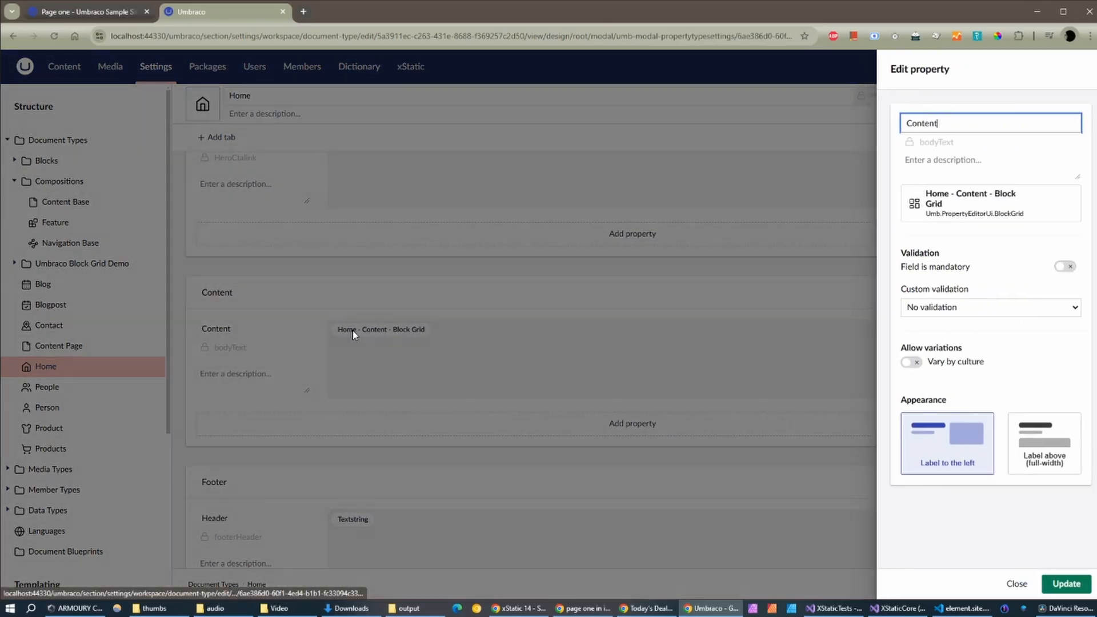
{"action": "left_click", "coordinate": [908, 362]}
{"action": "left_click", "coordinate": [1064, 584]}
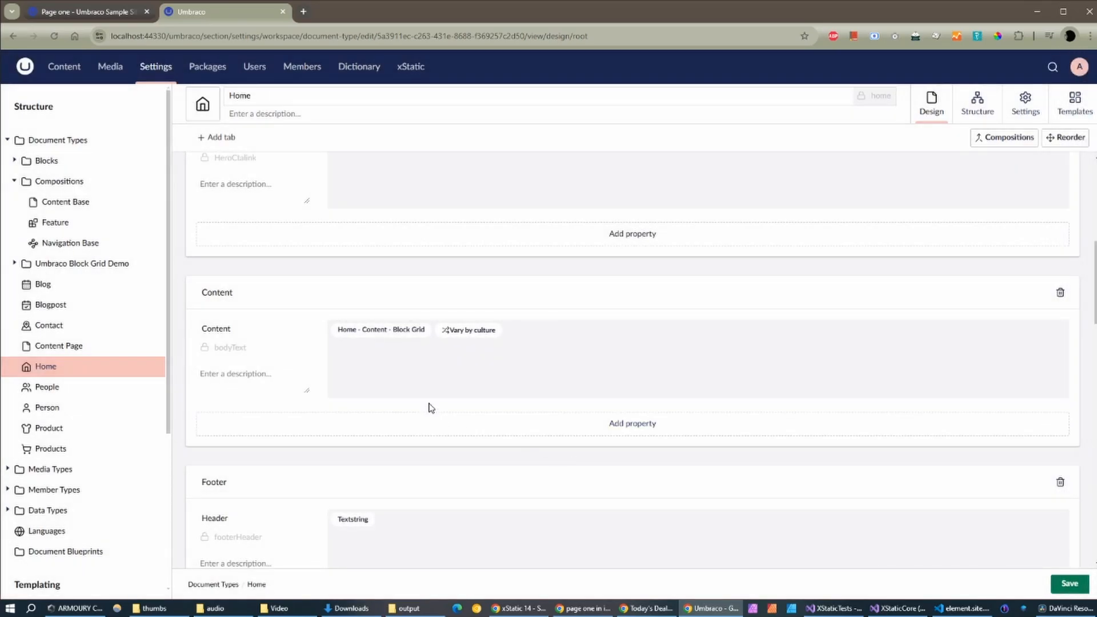
{"action": "scroll", "coordinate": [428, 406], "scroll_direction": "down", "scroll_amount": 4}
{"action": "scroll", "coordinate": [428, 406], "scroll_direction": "down", "scroll_amount": 8}
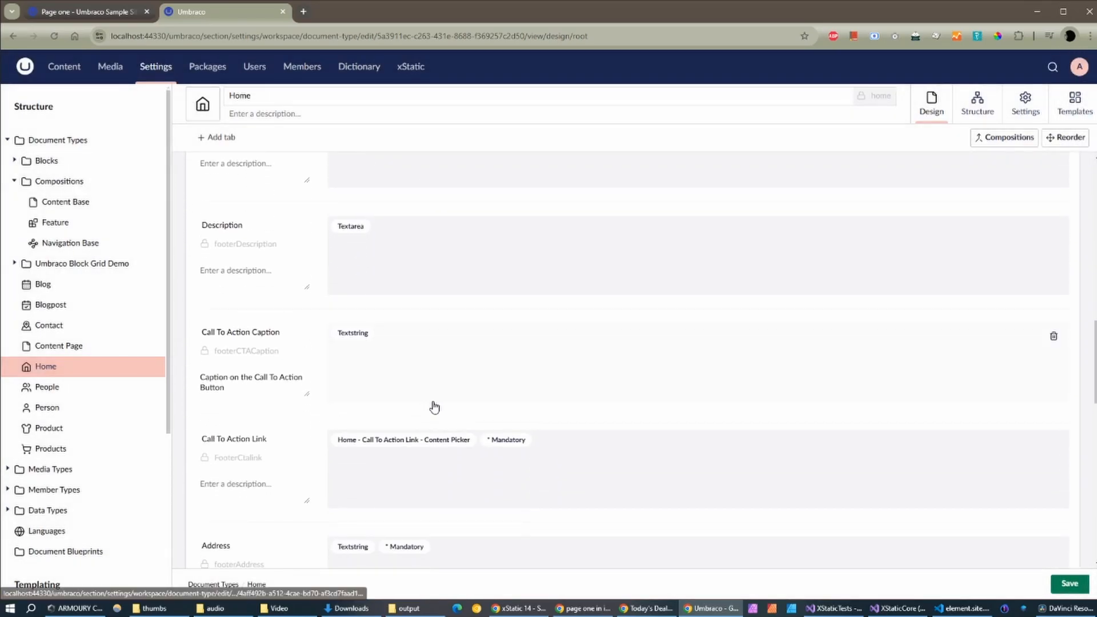
{"action": "scroll", "coordinate": [436, 407], "scroll_direction": "down", "scroll_amount": 9}
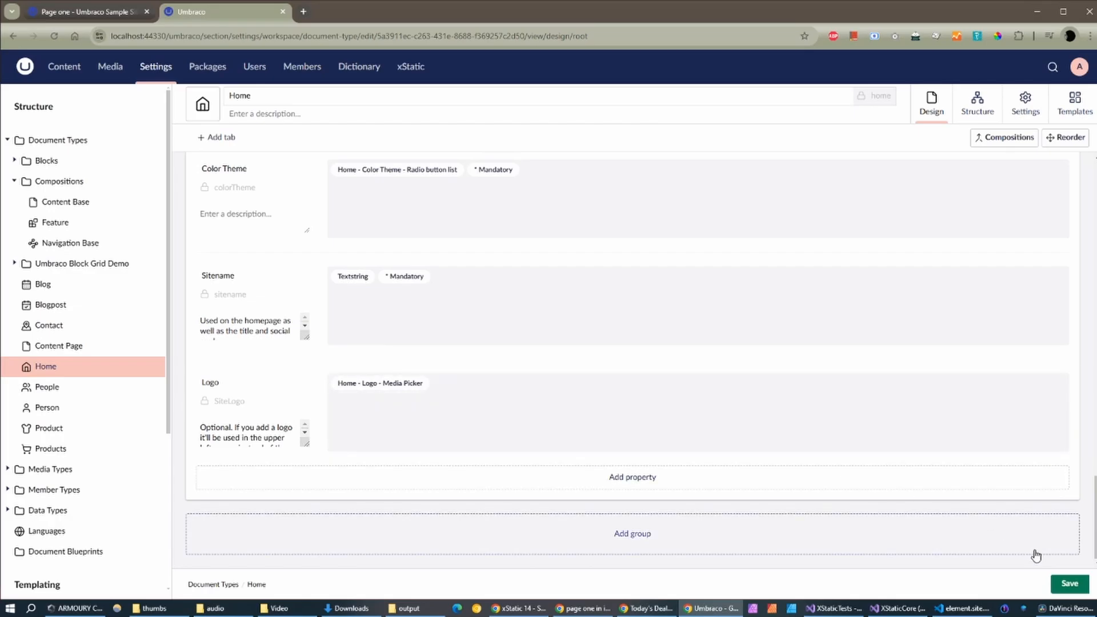
{"action": "left_click", "coordinate": [1066, 584]}
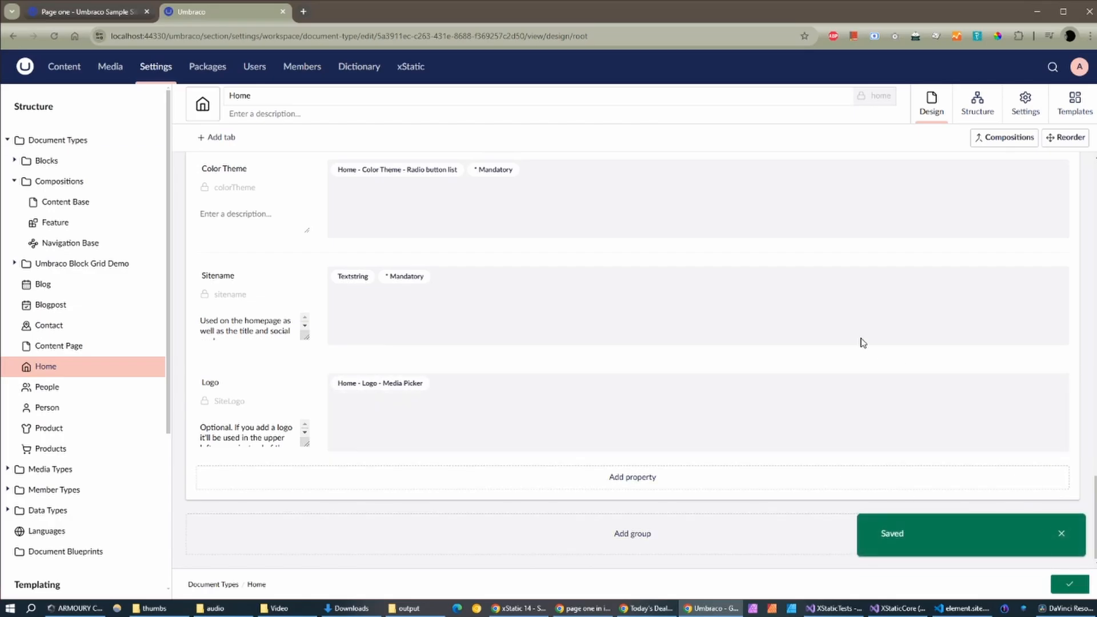
Step: Open the Home page and list its language variants, with Italian not yet created
{"action": "left_click", "coordinate": [64, 68]}
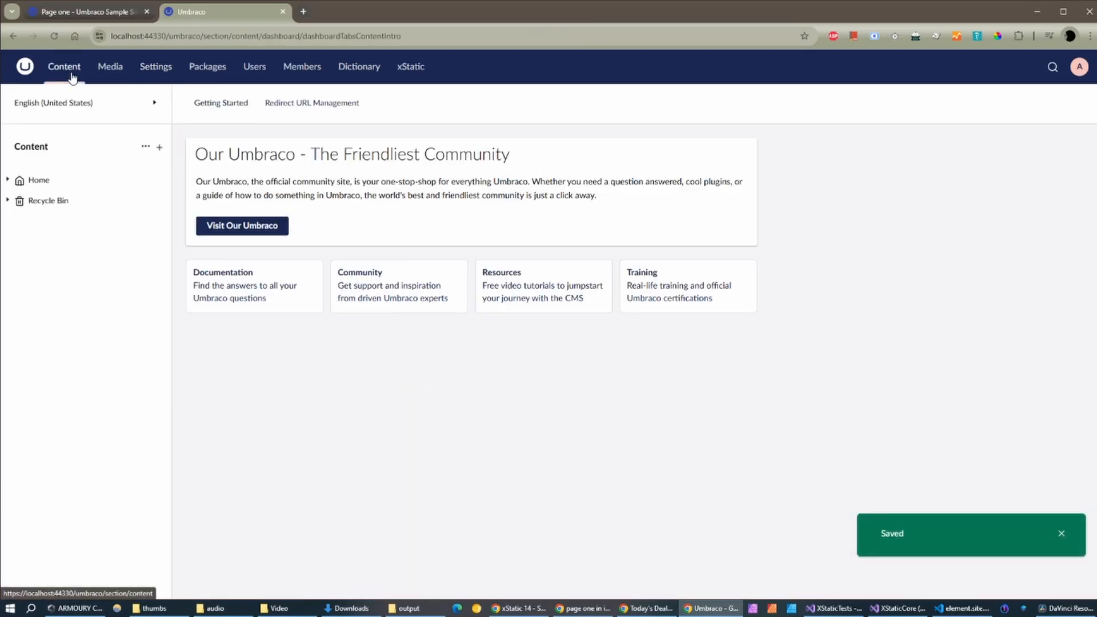
{"action": "left_click", "coordinate": [36, 181]}
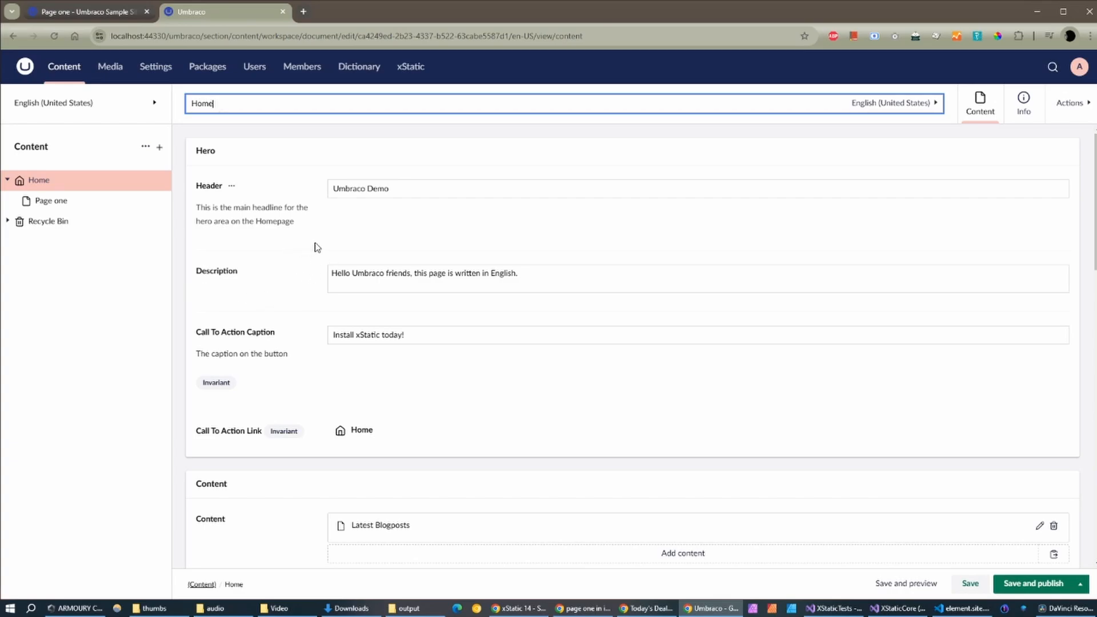
{"action": "left_click", "coordinate": [906, 102]}
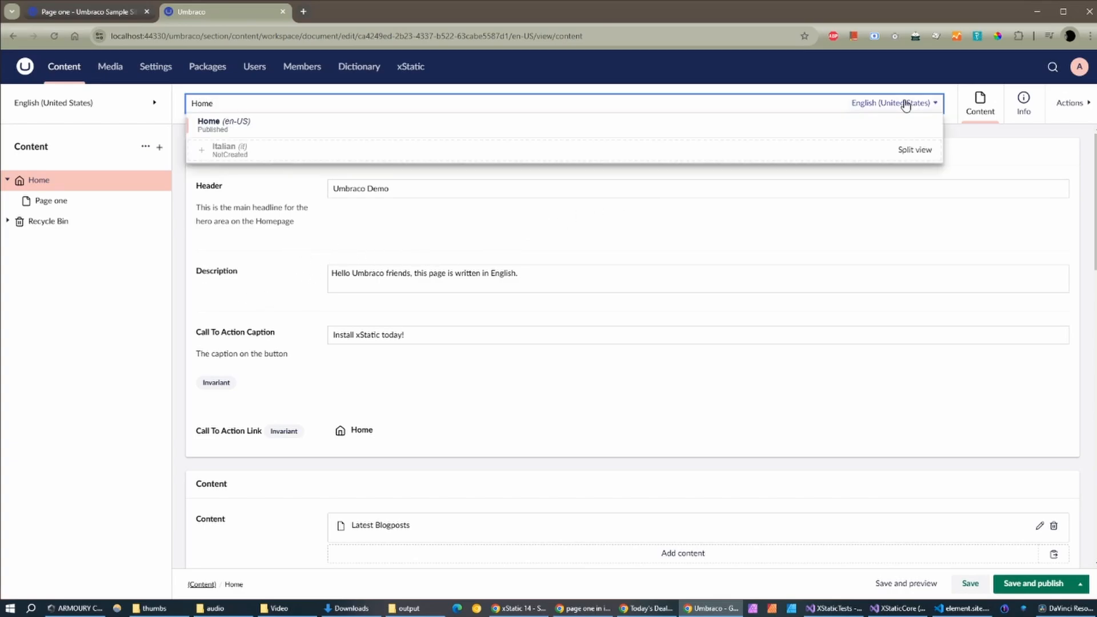
Step: Switch Home to Italian and enter header 'Ciao!' and description 'Buongiorno amici miei!'
{"action": "left_click", "coordinate": [234, 155]}
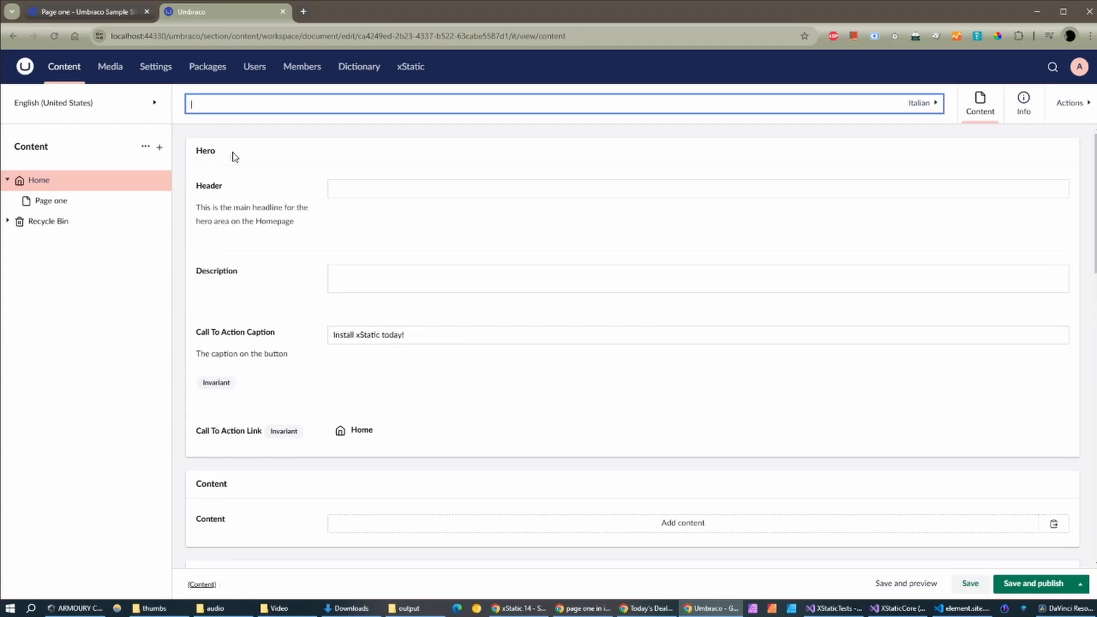
{"action": "left_click", "coordinate": [378, 188]}
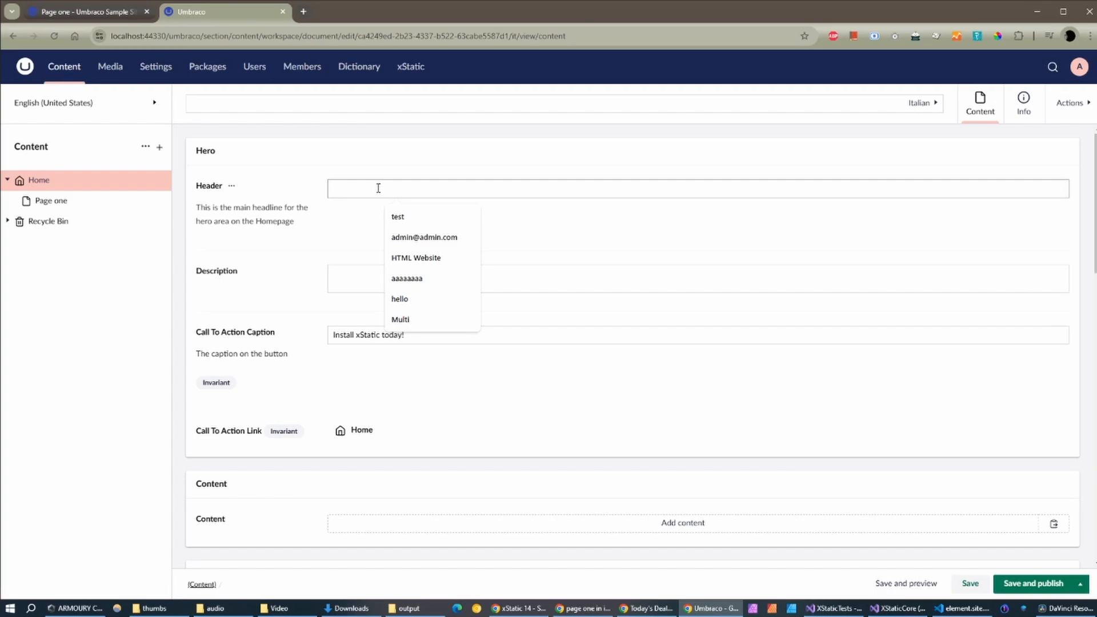
{"action": "type", "text": "Ciao!"}
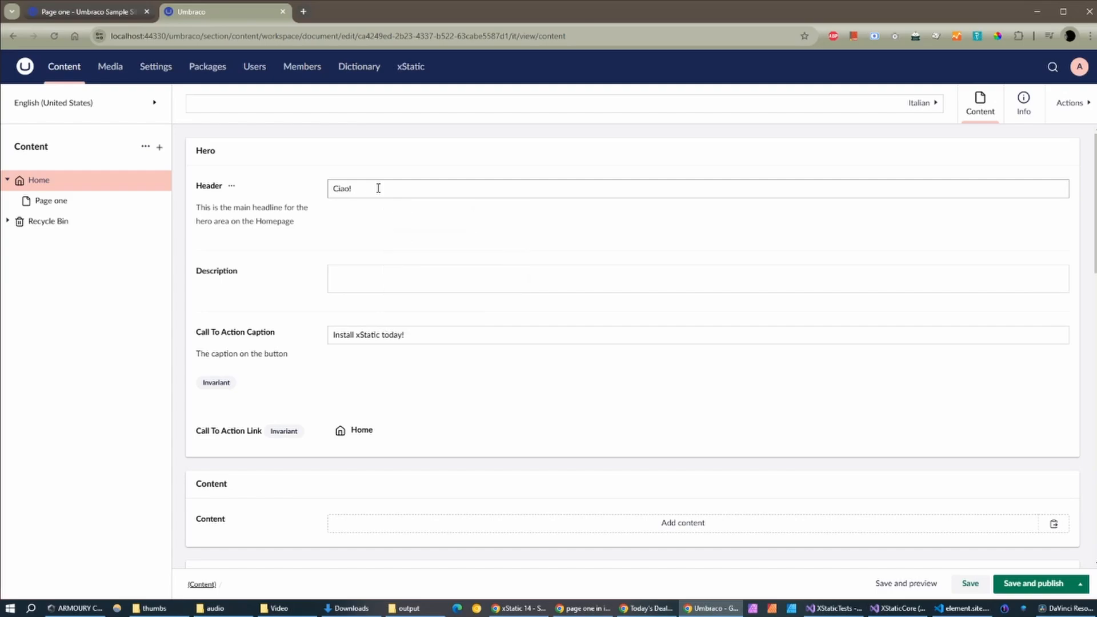
{"action": "left_click", "coordinate": [394, 277]}
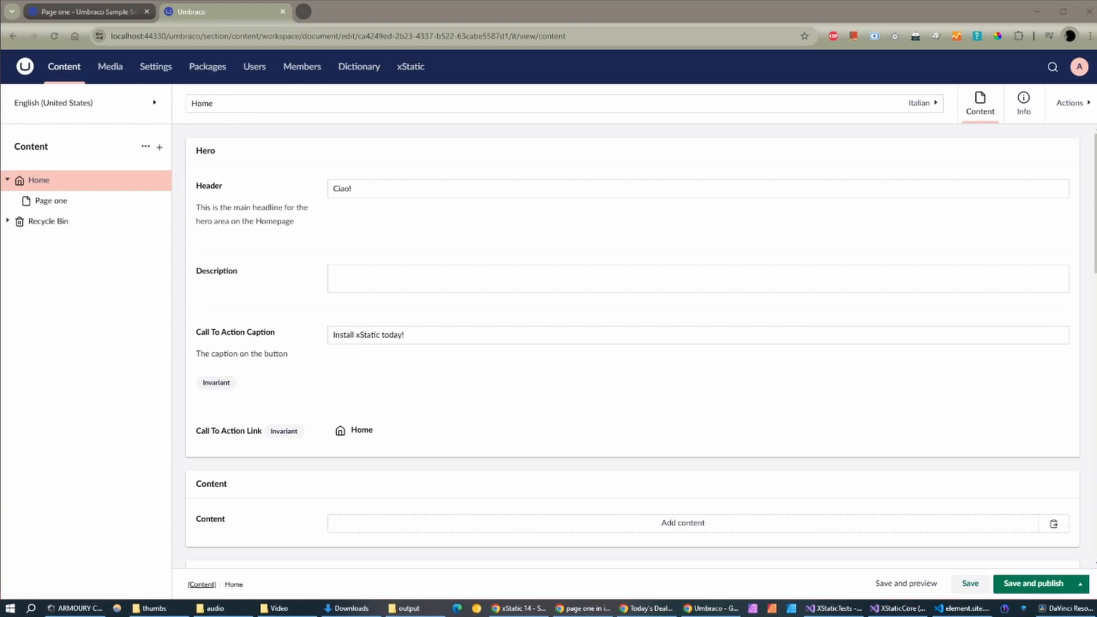
{"action": "left_click", "coordinate": [356, 273]}
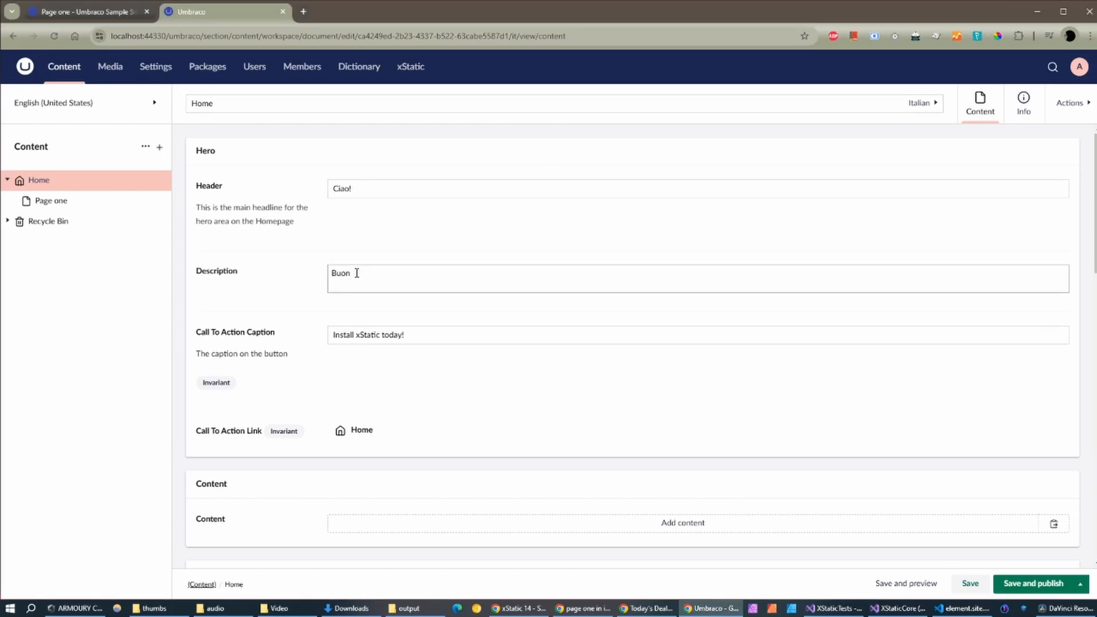
{"action": "type", "text": "Buongiorno amici miei!"}
Step: Save and publish both Home language versions
{"action": "left_click", "coordinate": [1032, 586]}
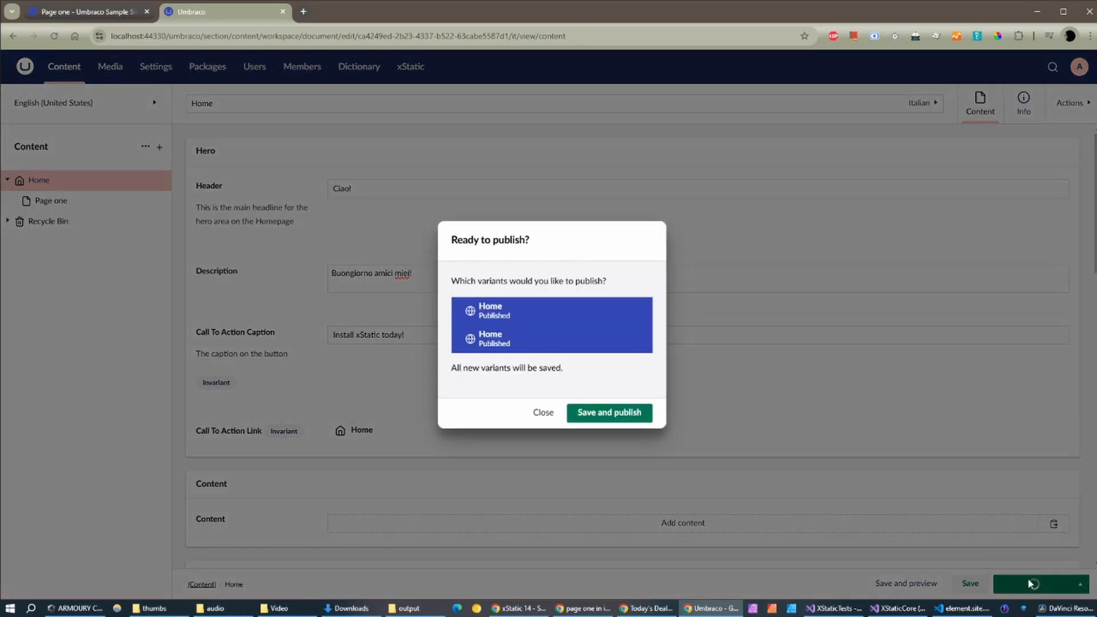
{"action": "left_click", "coordinate": [625, 417]}
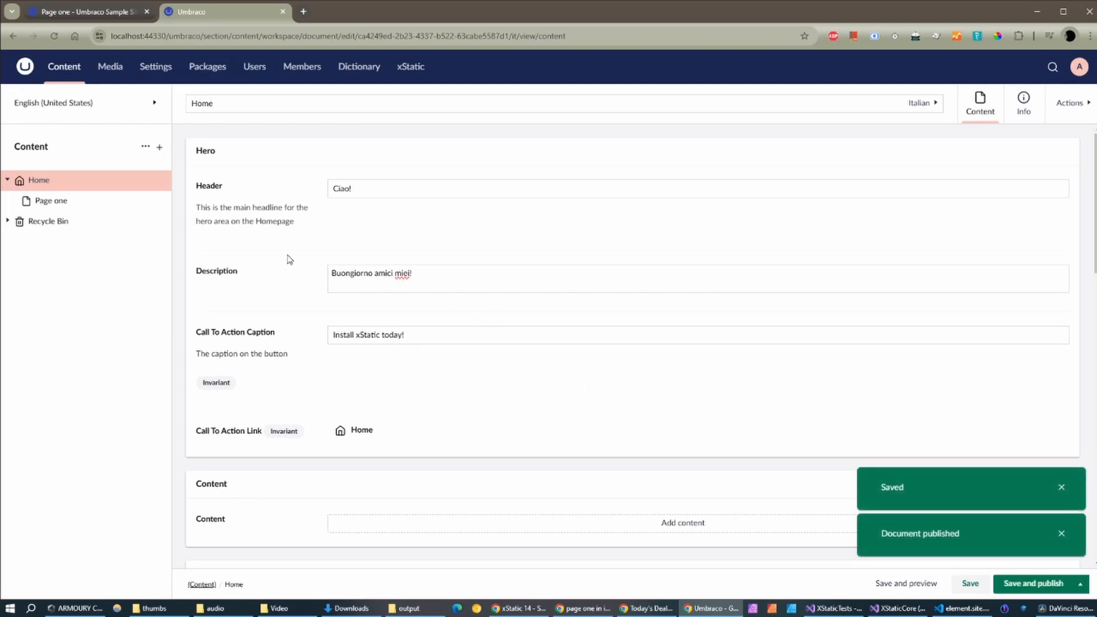
{"action": "left_click", "coordinate": [55, 181]}
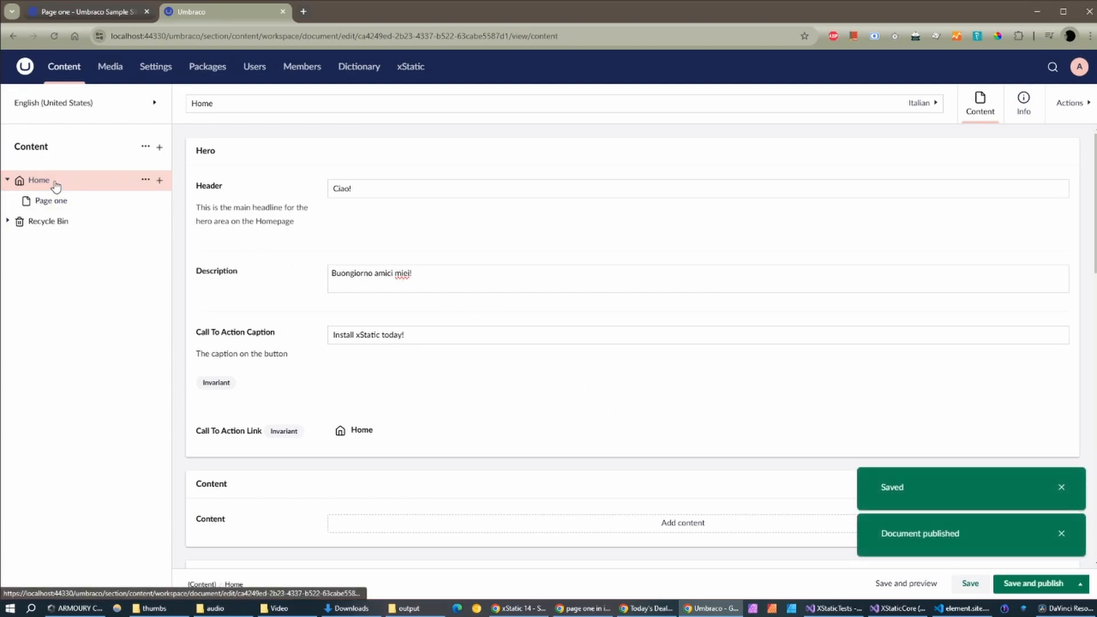
Step: Open Page one, switch to its Italian version and name it 'Pagina uno'
{"action": "left_click", "coordinate": [60, 202]}
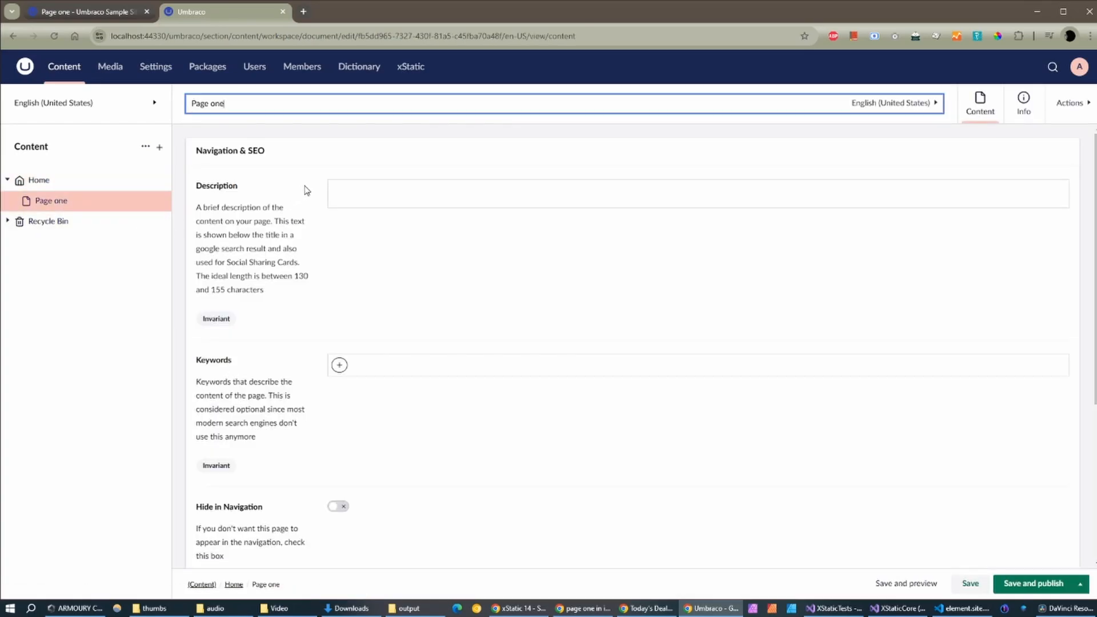
{"action": "scroll", "coordinate": [414, 232], "scroll_direction": "down", "scroll_amount": 4}
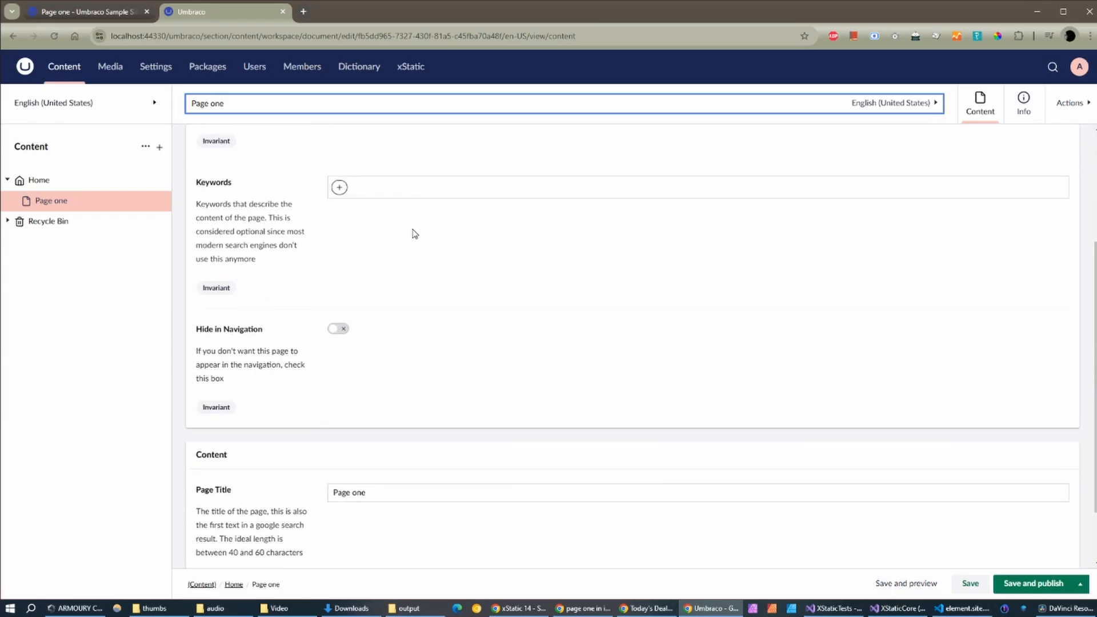
{"action": "scroll", "coordinate": [400, 412], "scroll_direction": "up", "scroll_amount": 4}
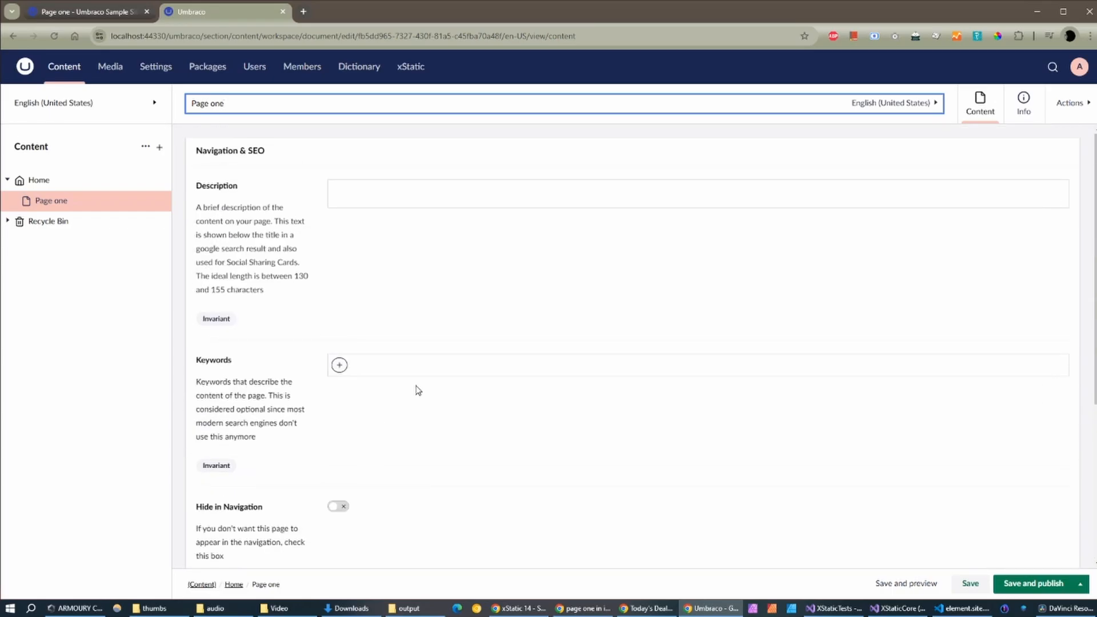
{"action": "left_click", "coordinate": [870, 104]}
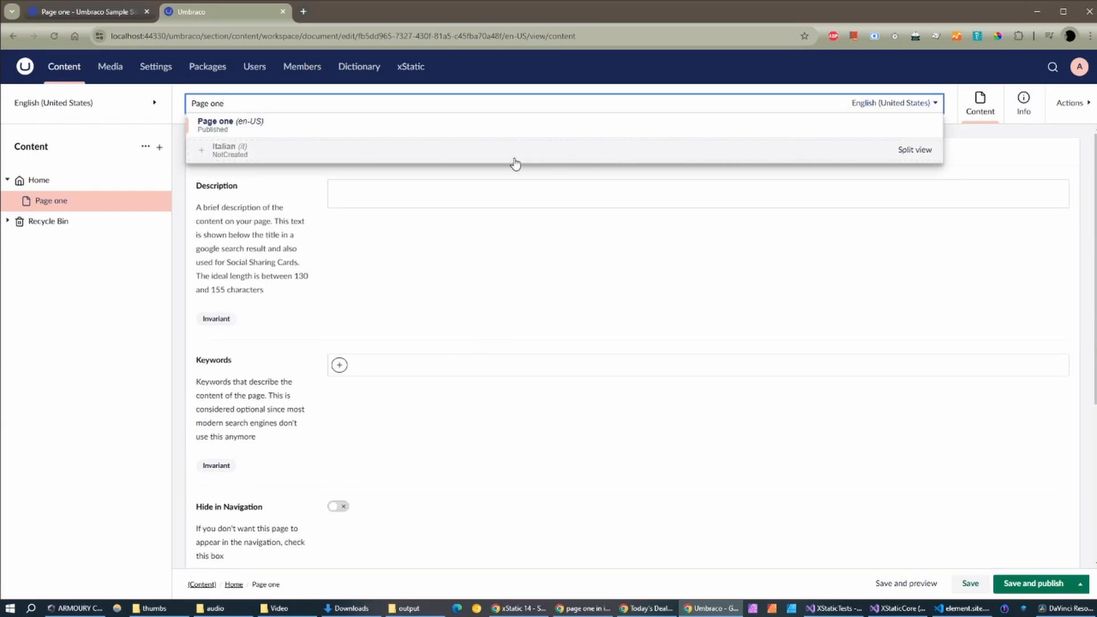
{"action": "left_click", "coordinate": [217, 150]}
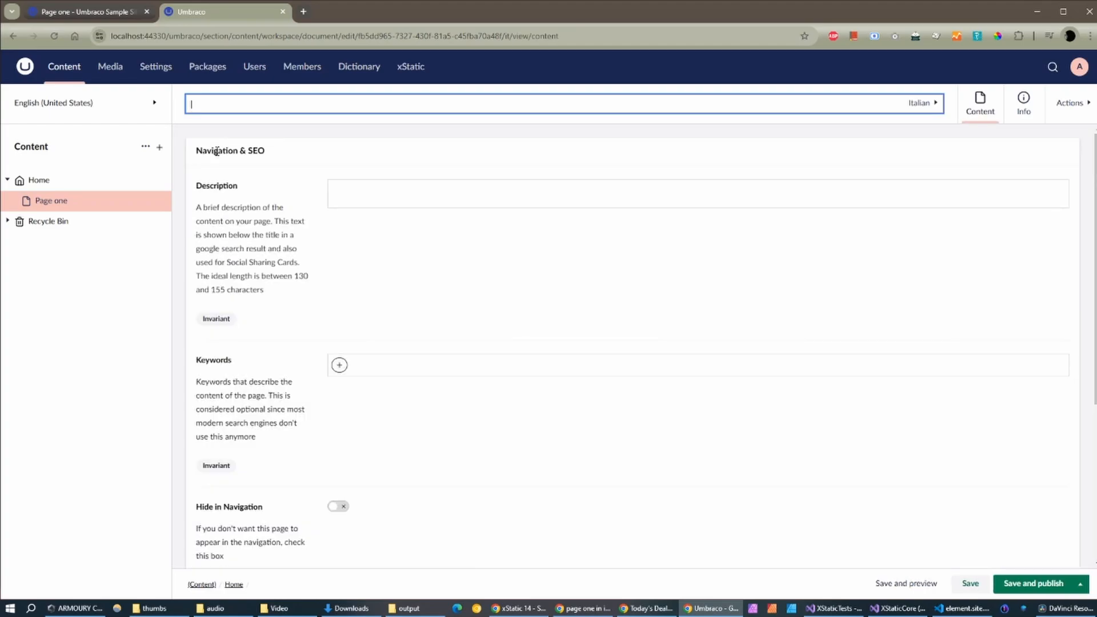
{"action": "type", "text": "Pa"}
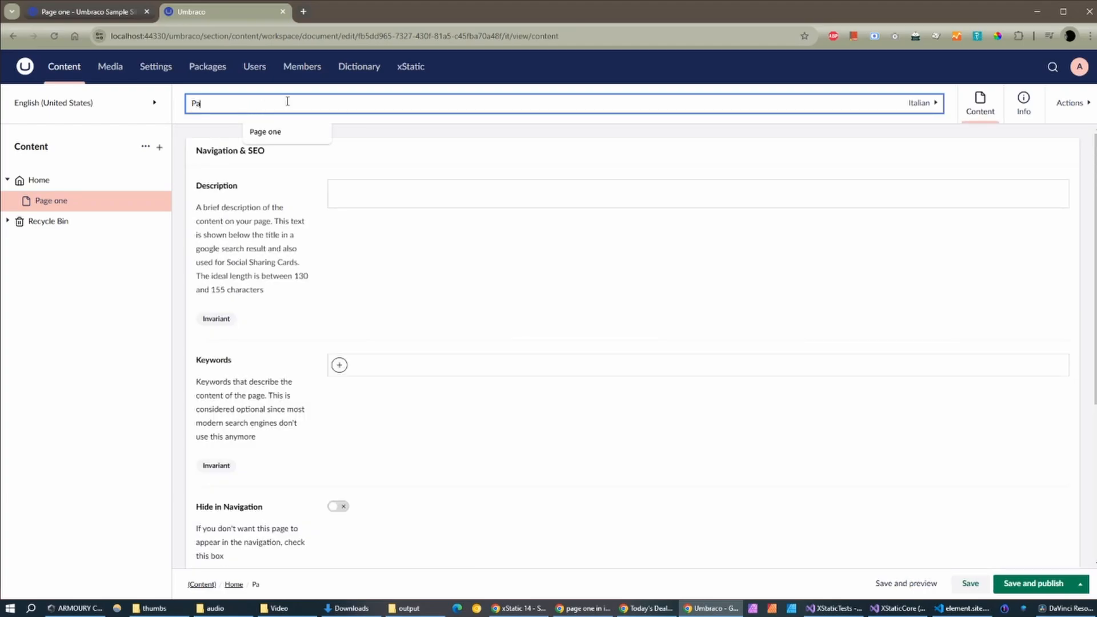
{"action": "type", "text": "gina uno"}
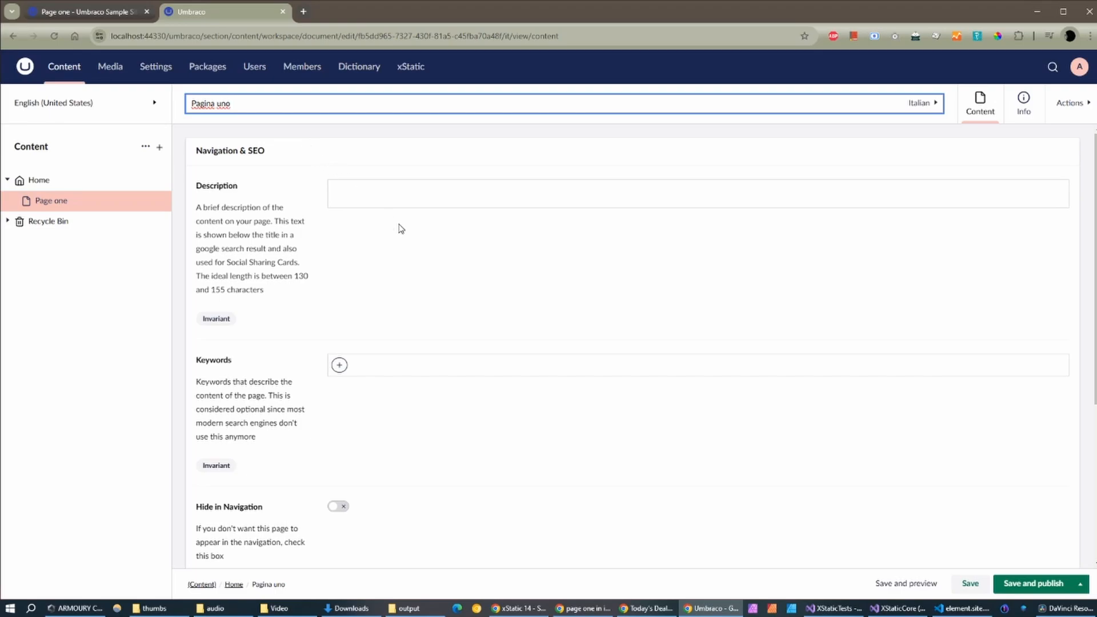
Step: Set the Italian Page Title to 'Pagina uno' and save and publish both versions
{"action": "scroll", "coordinate": [399, 227], "scroll_direction": "down", "scroll_amount": 2}
{"action": "scroll", "coordinate": [401, 228], "scroll_direction": "down", "scroll_amount": 2}
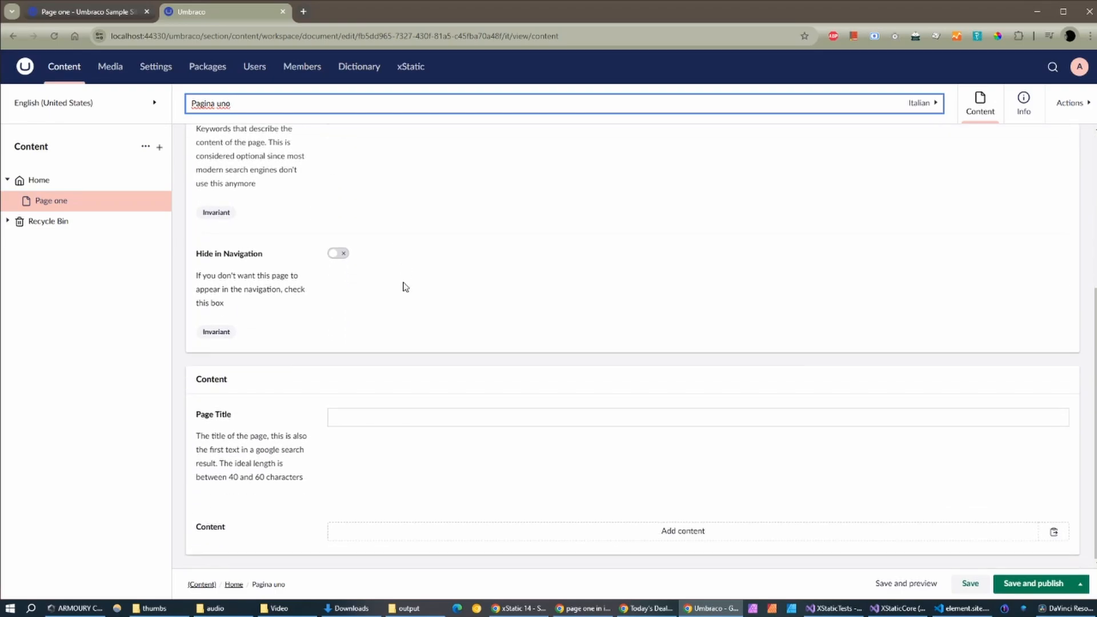
{"action": "left_click", "coordinate": [366, 418]}
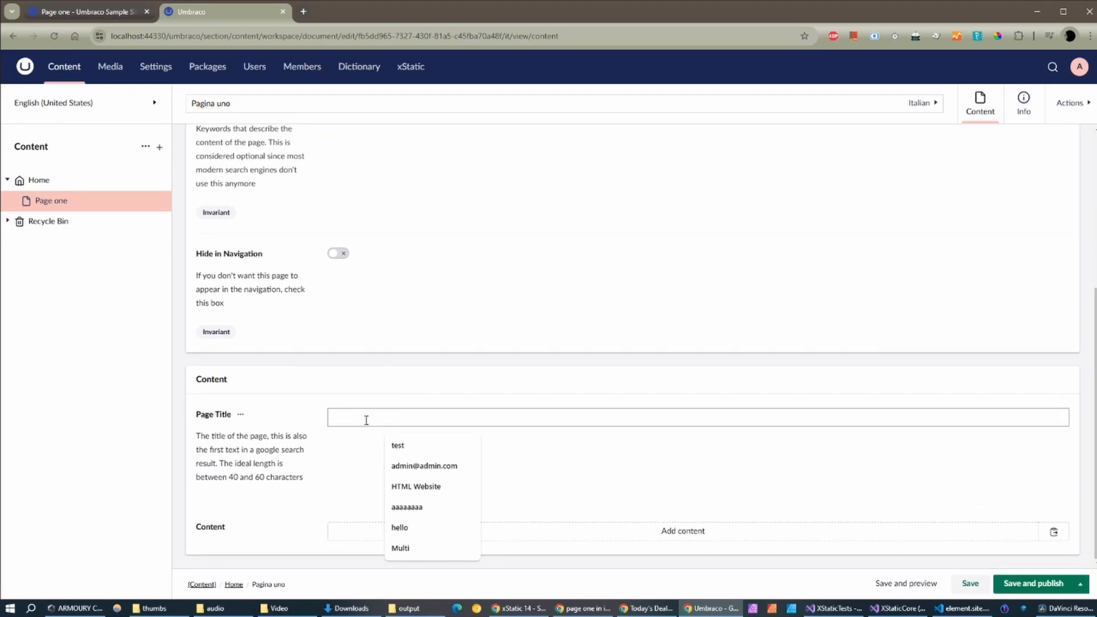
{"action": "type", "text": "Pagina uno"}
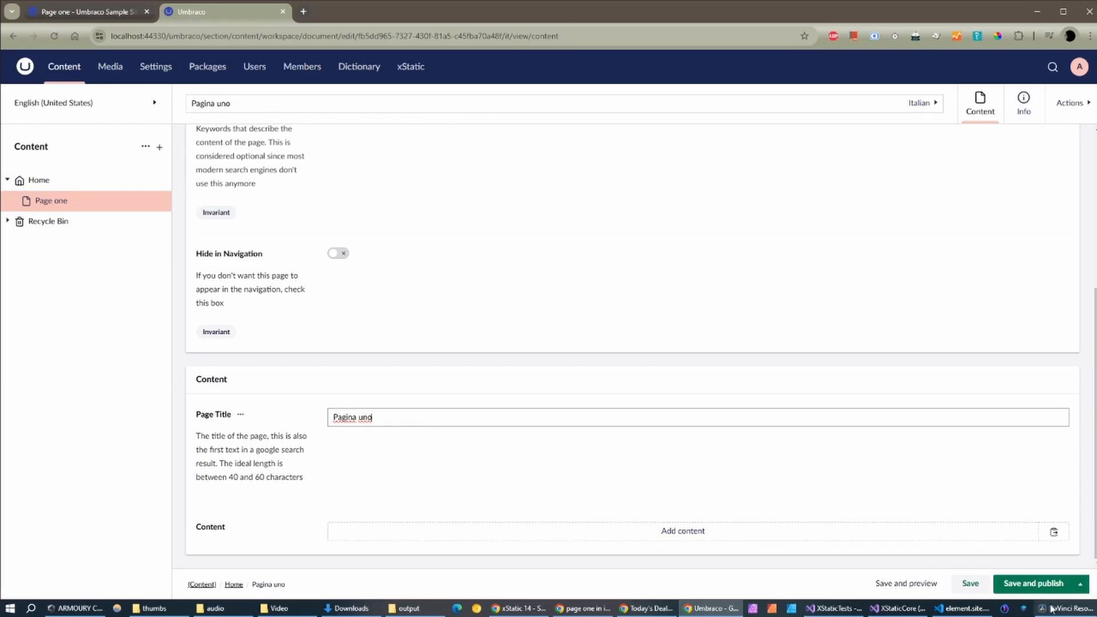
{"action": "left_click", "coordinate": [1034, 584]}
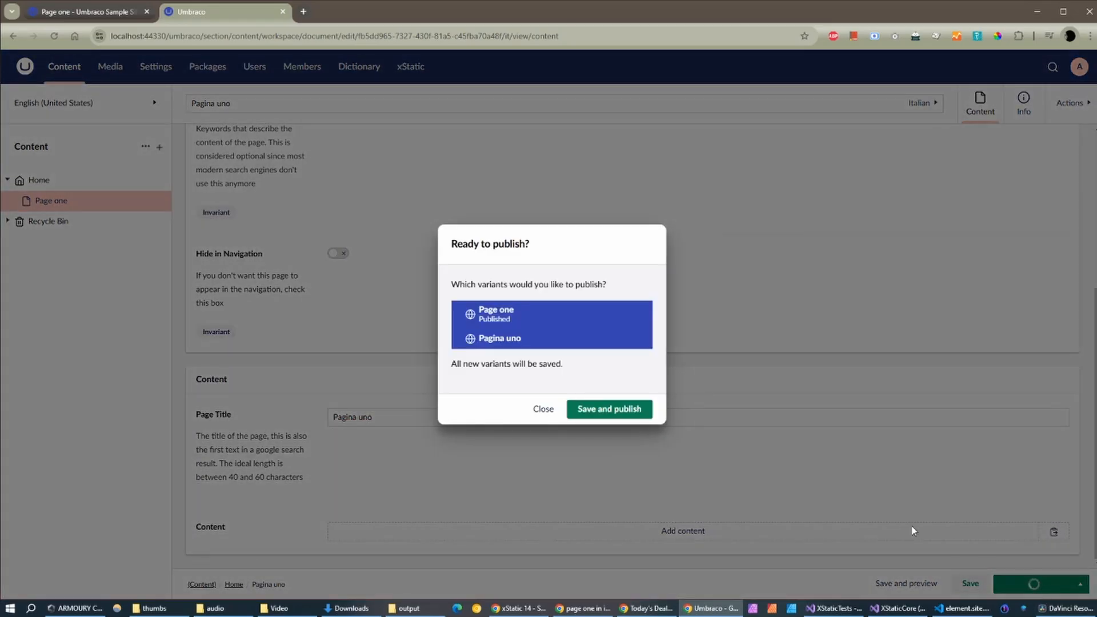
{"action": "left_click", "coordinate": [609, 410]}
{"action": "scroll", "coordinate": [587, 369], "scroll_direction": "up", "scroll_amount": 5}
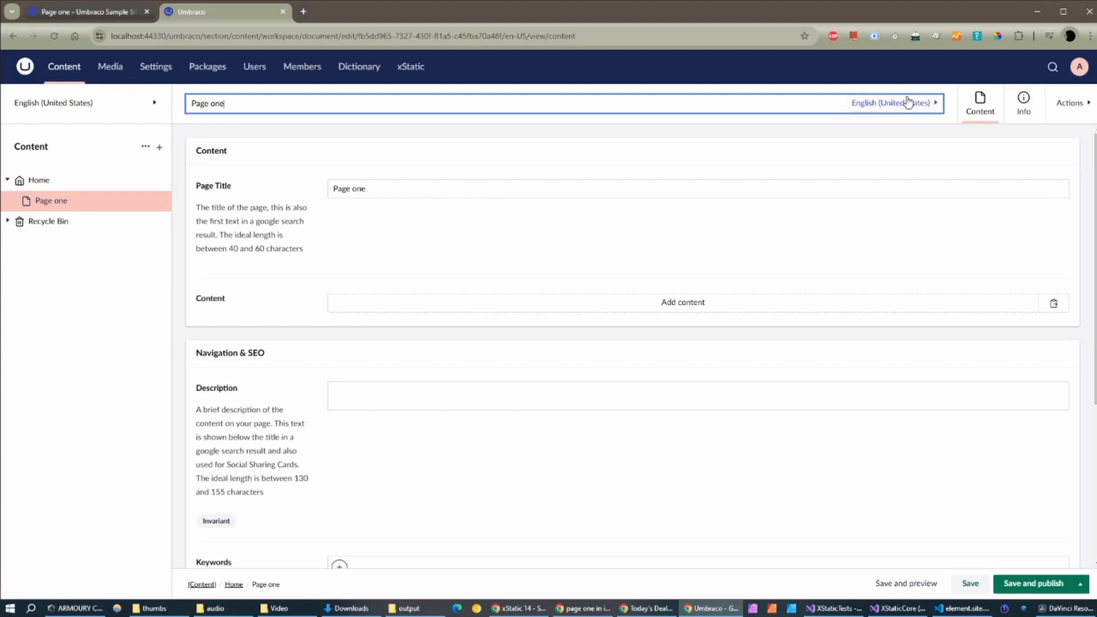
{"action": "left_click", "coordinate": [908, 102]}
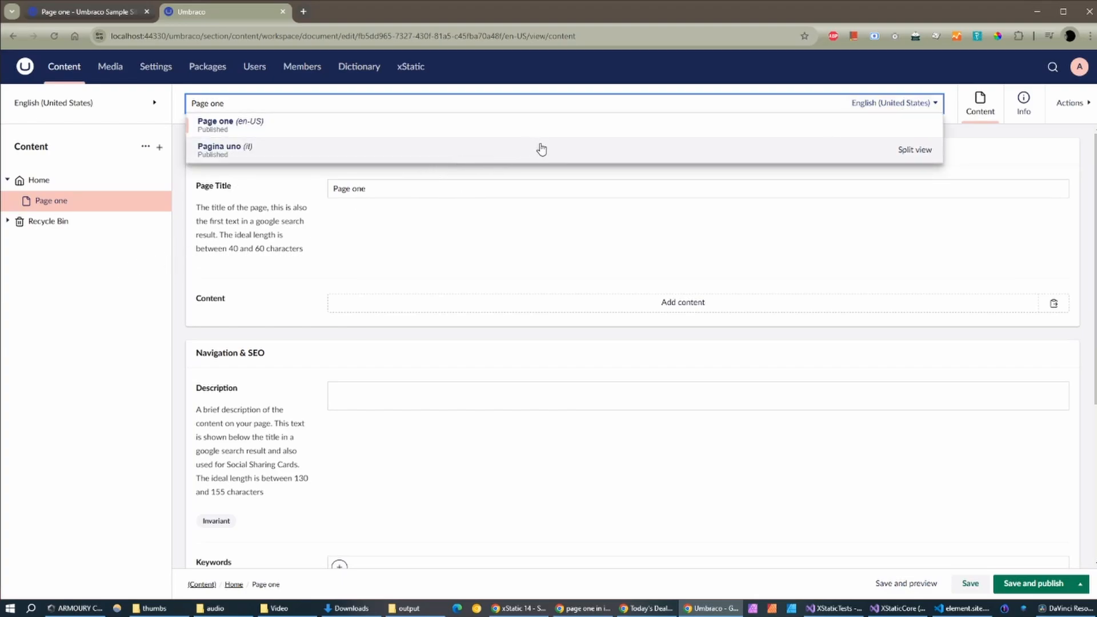
{"action": "left_click", "coordinate": [920, 150]}
{"action": "scroll", "coordinate": [576, 262], "scroll_direction": "down", "scroll_amount": 4}
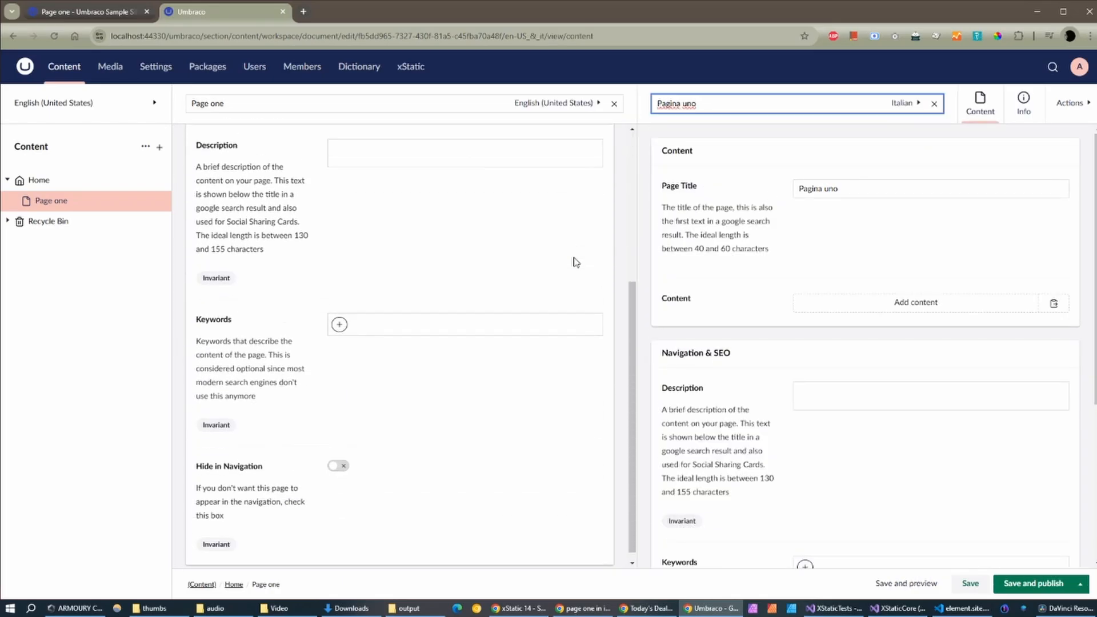
{"action": "scroll", "coordinate": [789, 301], "scroll_direction": "down", "scroll_amount": 4}
{"action": "scroll", "coordinate": [810, 318], "scroll_direction": "up", "scroll_amount": 5}
{"action": "scroll", "coordinate": [416, 306], "scroll_direction": "up", "scroll_amount": 5}
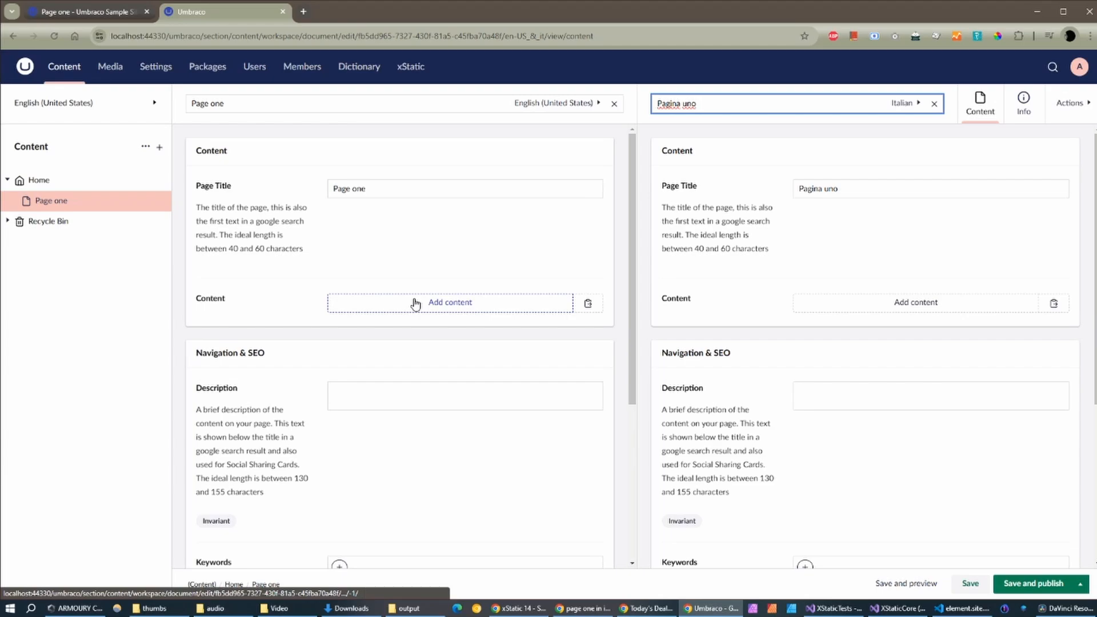
{"action": "left_click", "coordinate": [57, 188]}
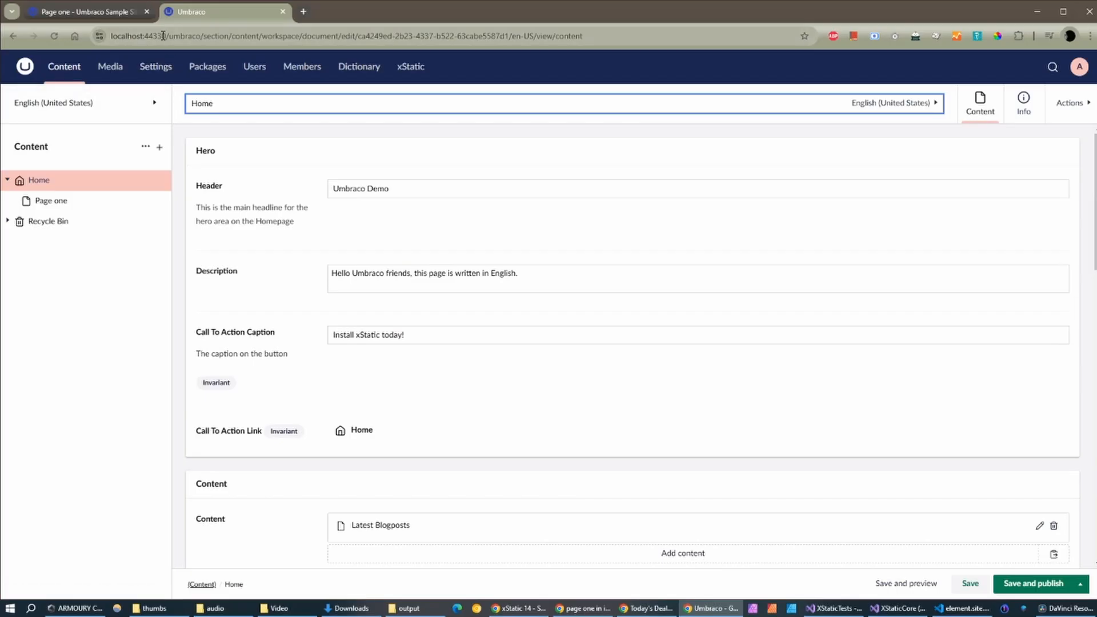
{"action": "left_click_drag", "start_coordinate": [167, 36], "coordinate": [99, 37]}
{"action": "right_click", "coordinate": [153, 40]}
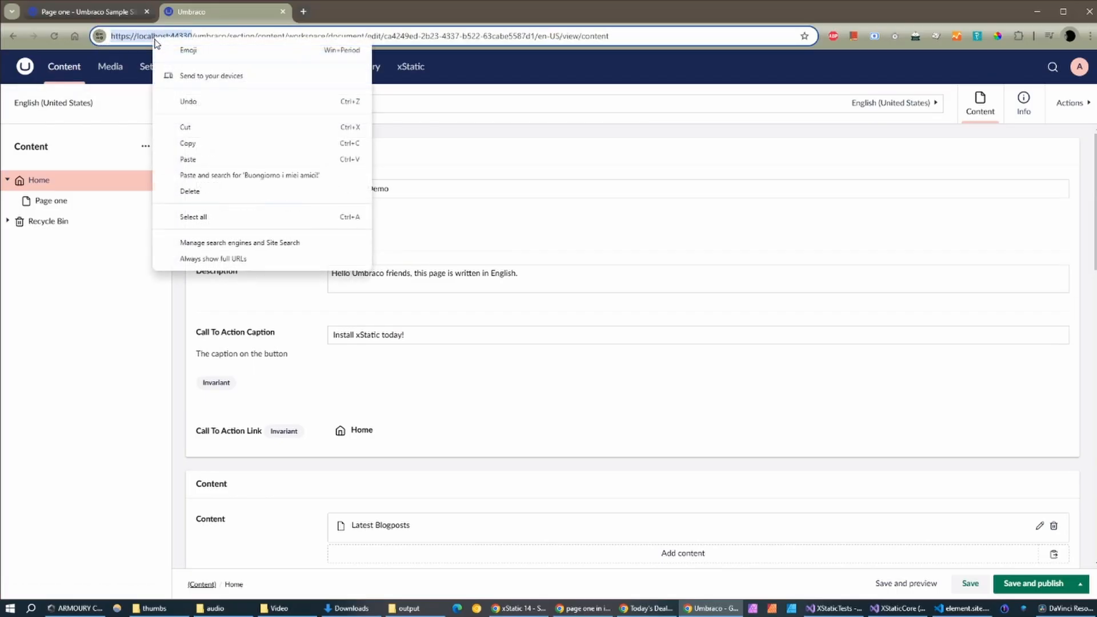
{"action": "left_click", "coordinate": [185, 143]}
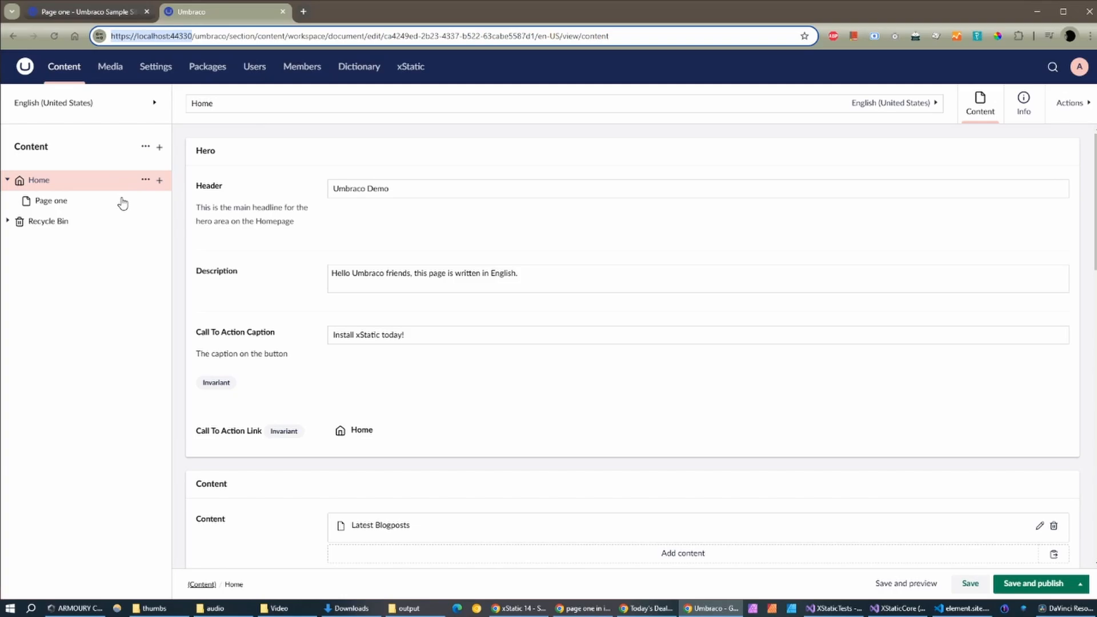
{"action": "left_click", "coordinate": [146, 180]}
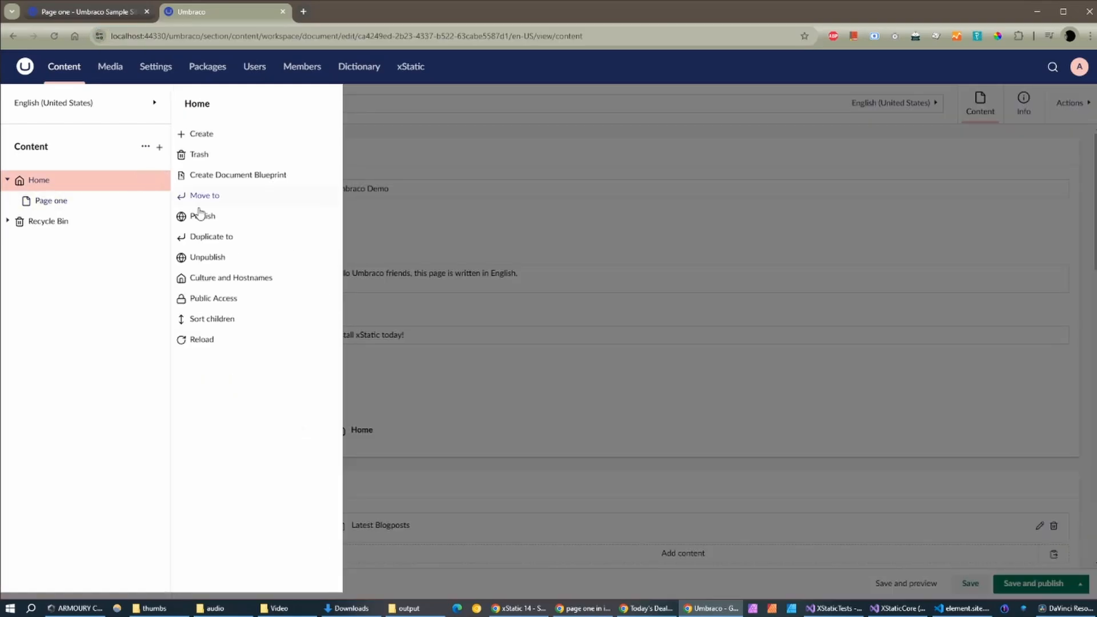
{"action": "left_click", "coordinate": [232, 279]}
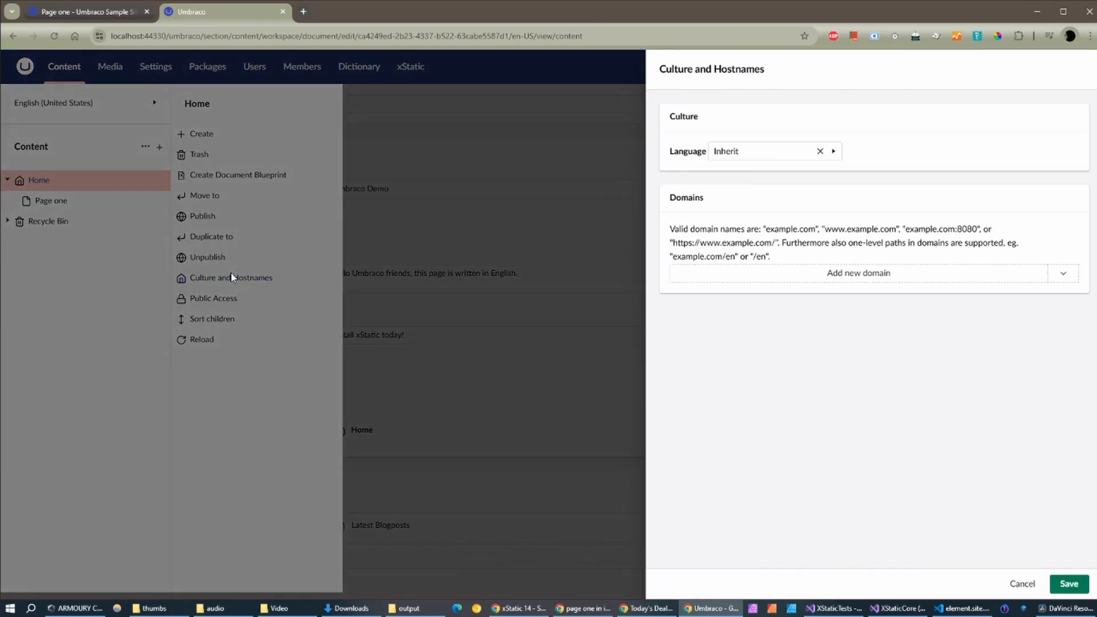
{"action": "left_click", "coordinate": [848, 279]}
{"action": "left_click", "coordinate": [776, 287]}
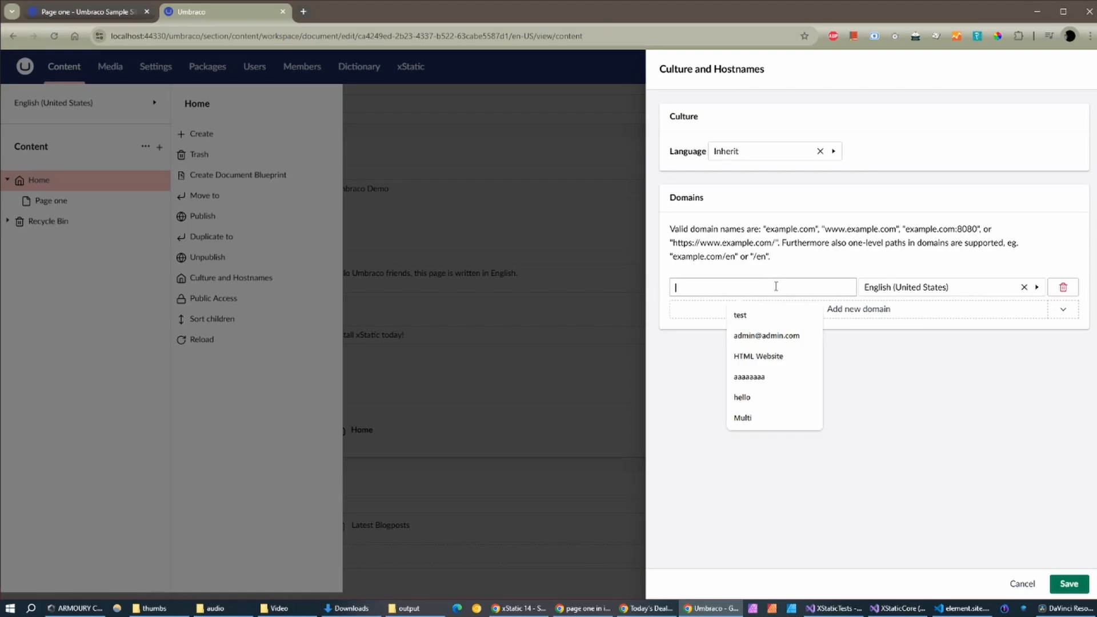
{"action": "key", "text": "ctrl+v"}
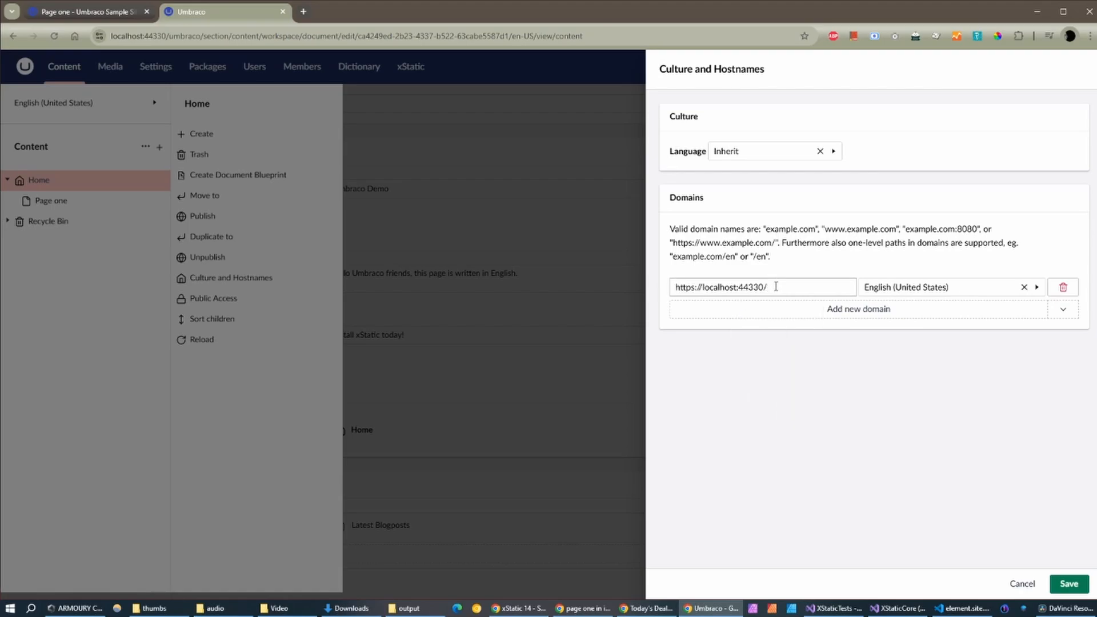
{"action": "type", "text": "en"}
{"action": "left_click", "coordinate": [840, 309]}
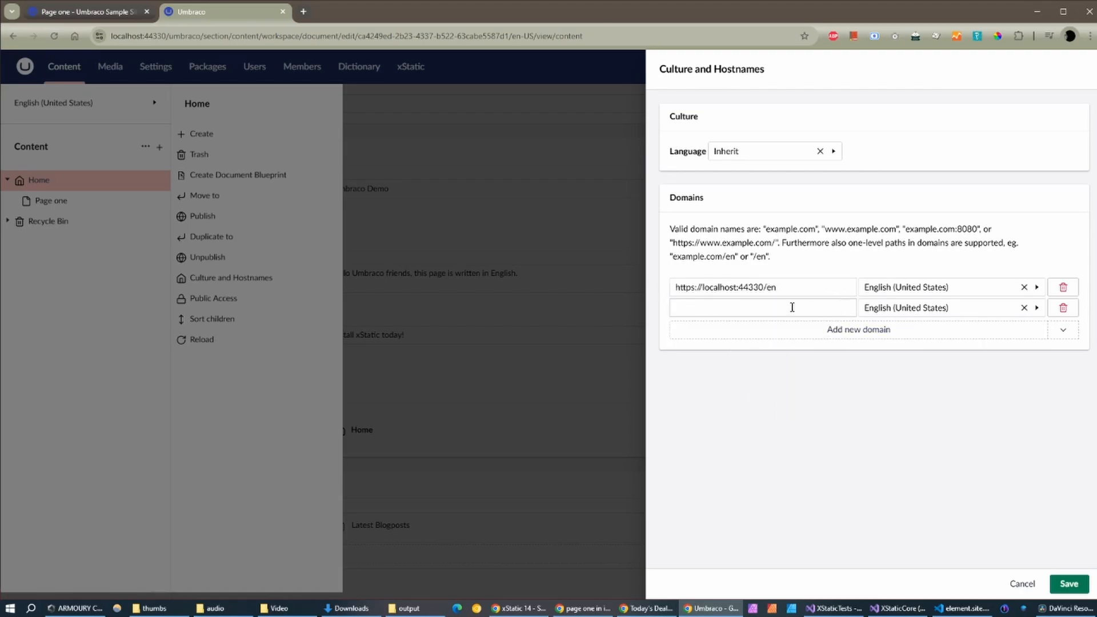
{"action": "left_click", "coordinate": [787, 307]}
{"action": "key", "text": "ctrl+v"}
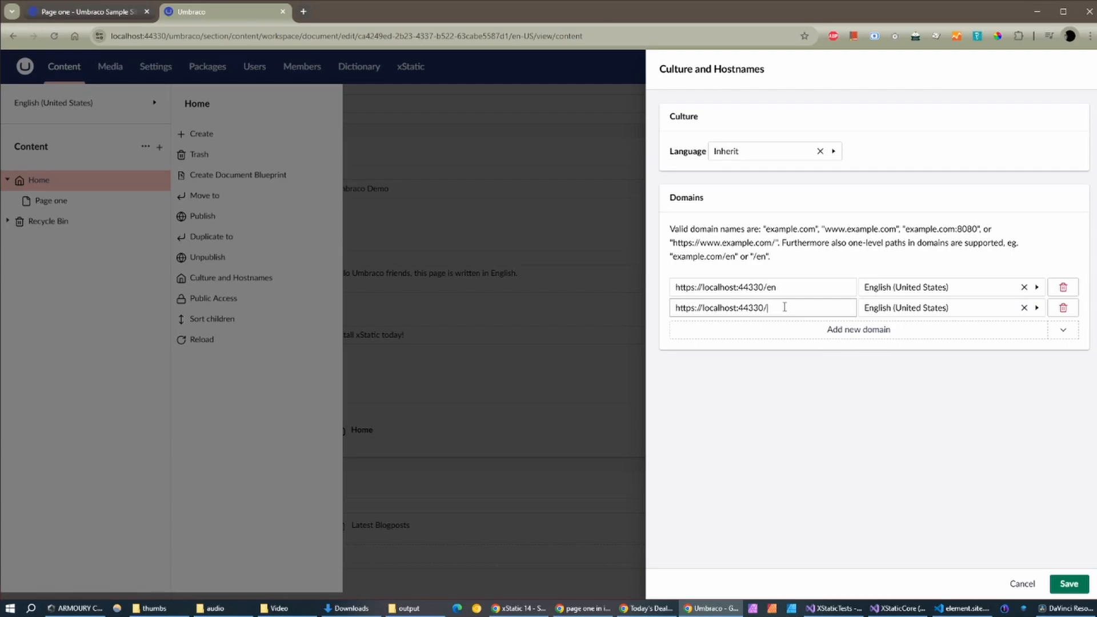
{"action": "type", "text": "it"}
{"action": "left_click", "coordinate": [949, 310]}
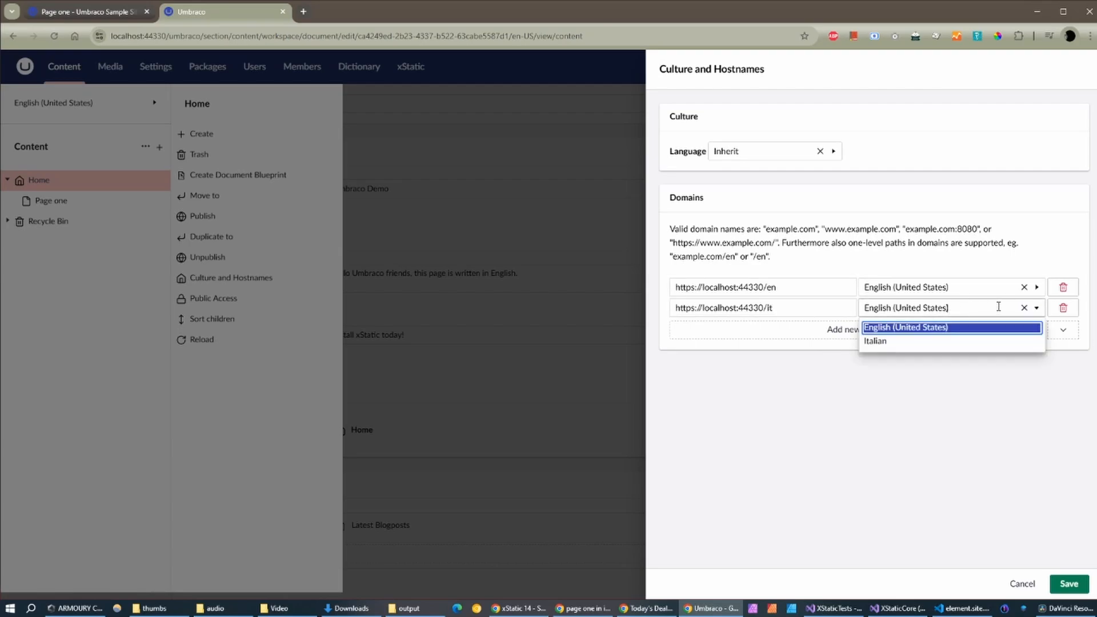
{"action": "left_click", "coordinate": [914, 346]}
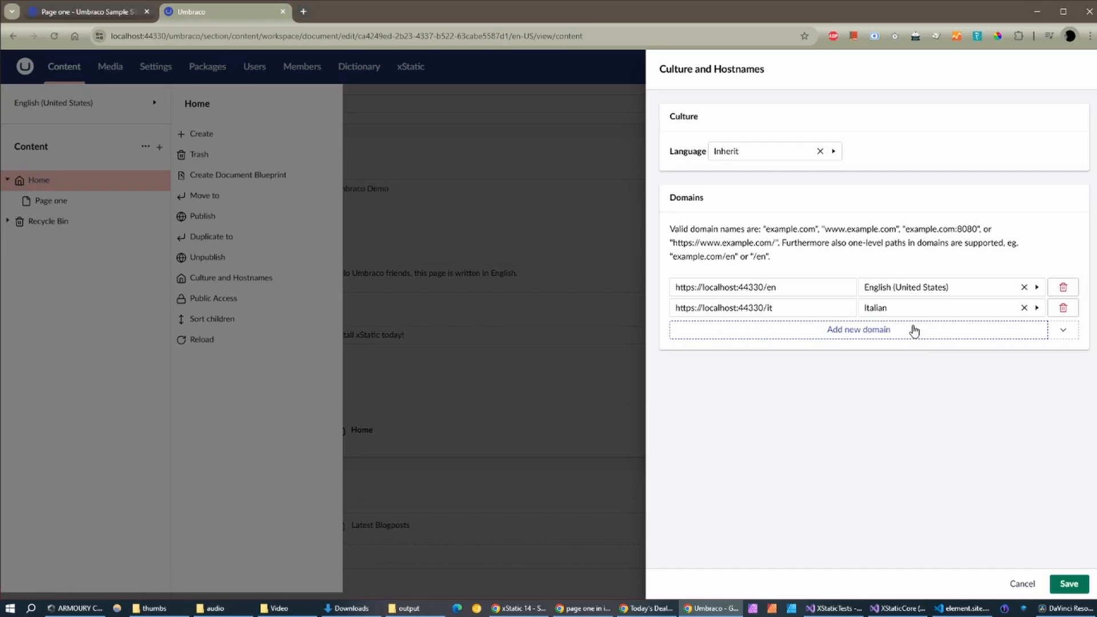
Step: Save the hostname settings and publish both Home variants
{"action": "left_click", "coordinate": [1068, 584]}
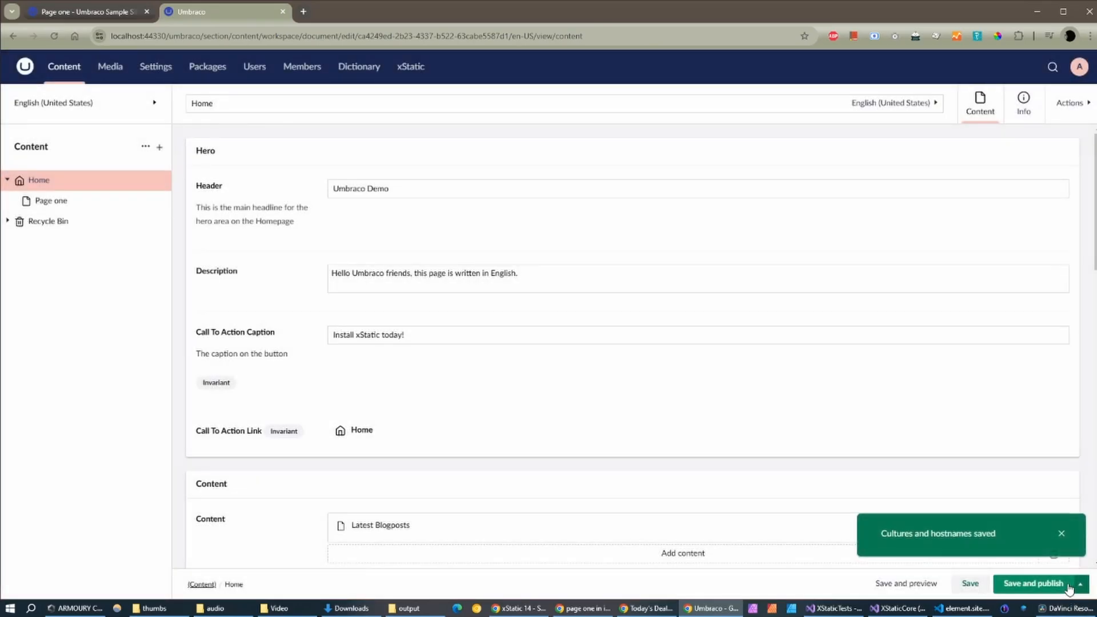
{"action": "left_click", "coordinate": [1019, 585]}
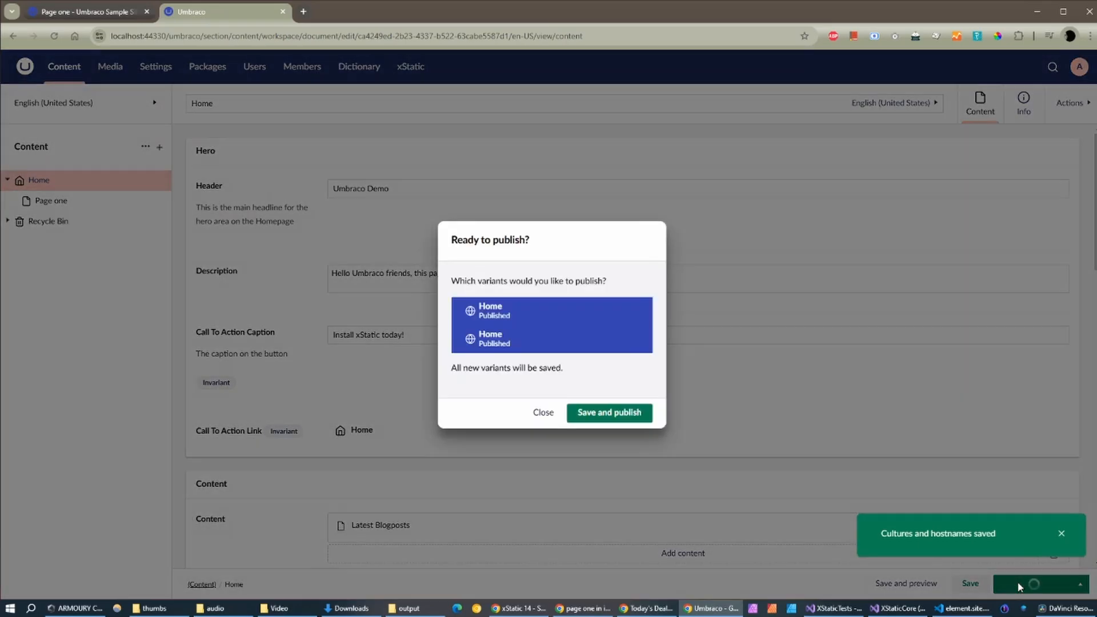
{"action": "left_click", "coordinate": [618, 416]}
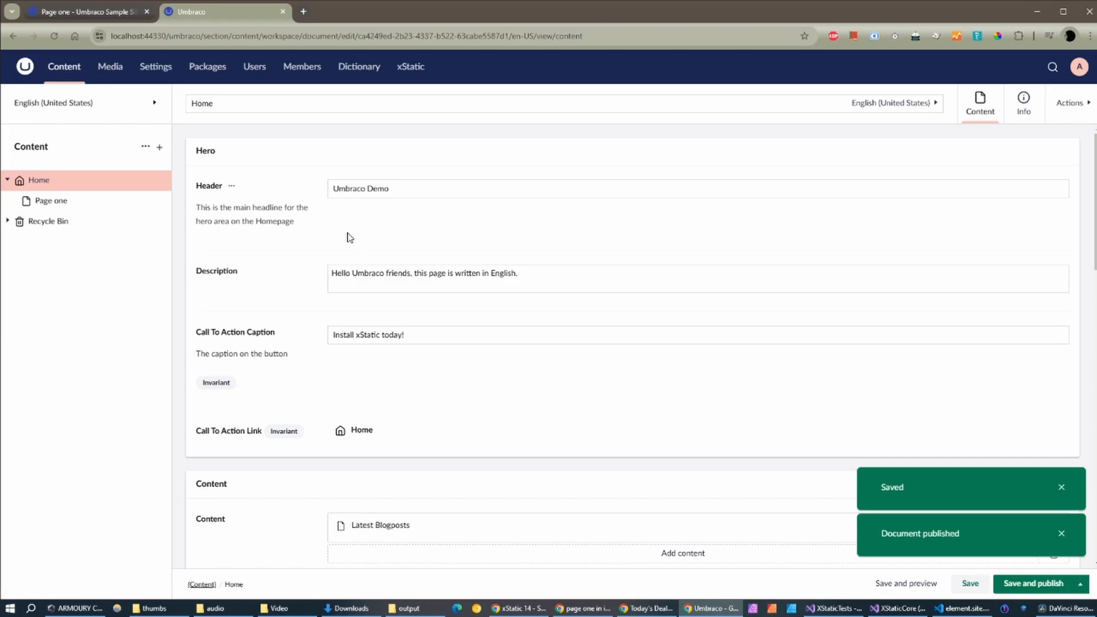
{"action": "left_click", "coordinate": [105, 17]}
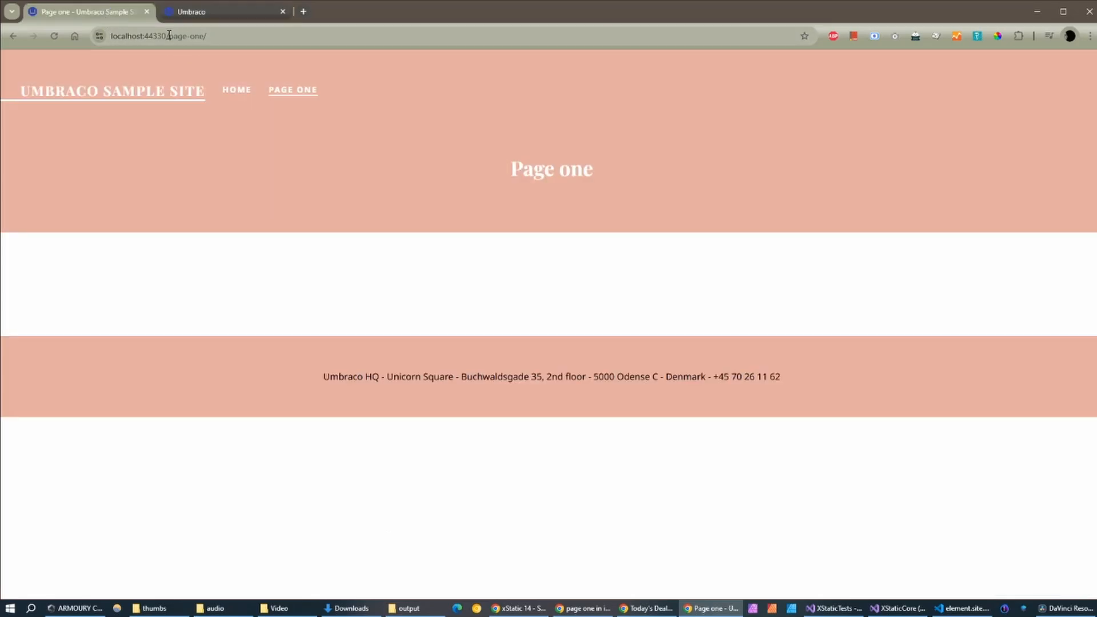
Step: Load the site root, then the Italian home page at localhost:44330/it
{"action": "left_click_drag", "start_coordinate": [213, 34], "coordinate": [279, 31]}
{"action": "key", "text": "BackSpace"}
{"action": "key", "text": "Return"}
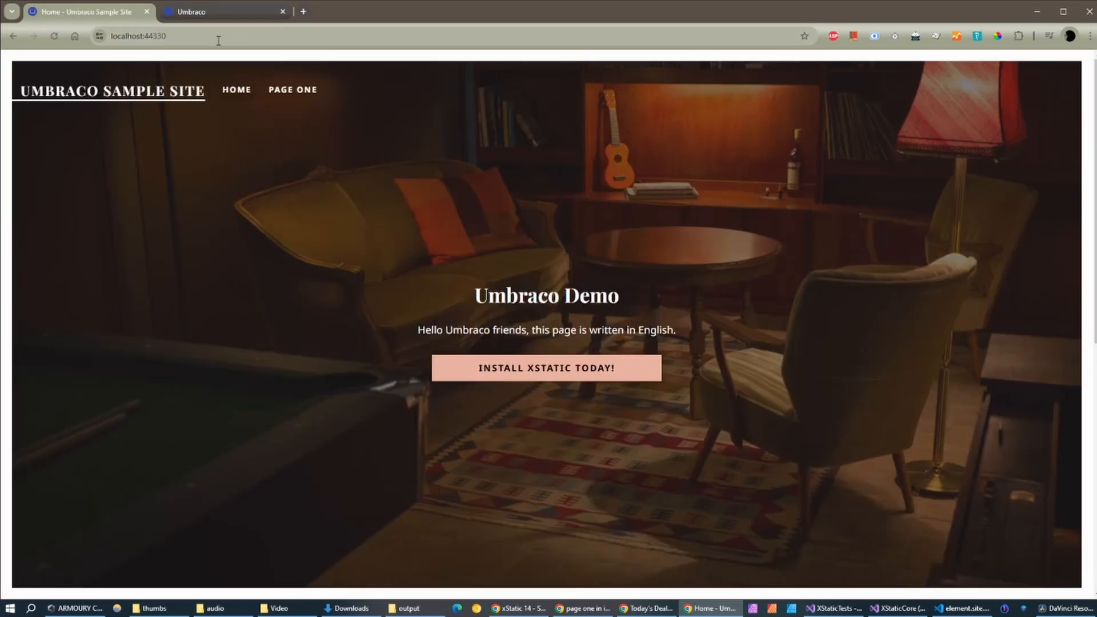
{"action": "left_click", "coordinate": [230, 39]}
{"action": "left_click", "coordinate": [230, 39]}
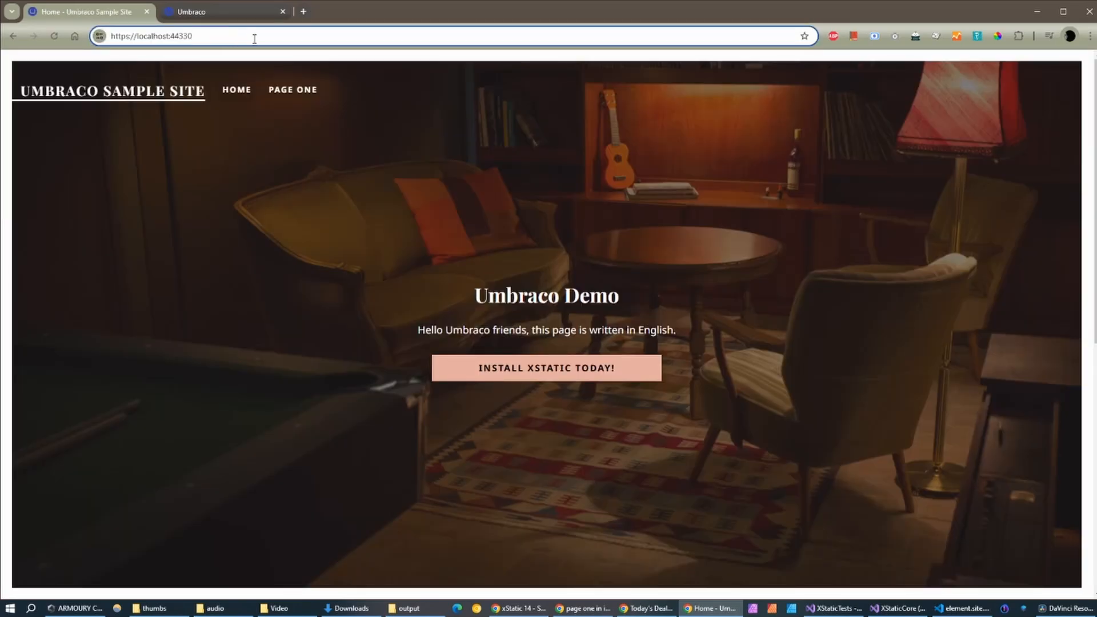
{"action": "type", "text": "/it"}
{"action": "key", "text": "Return"}
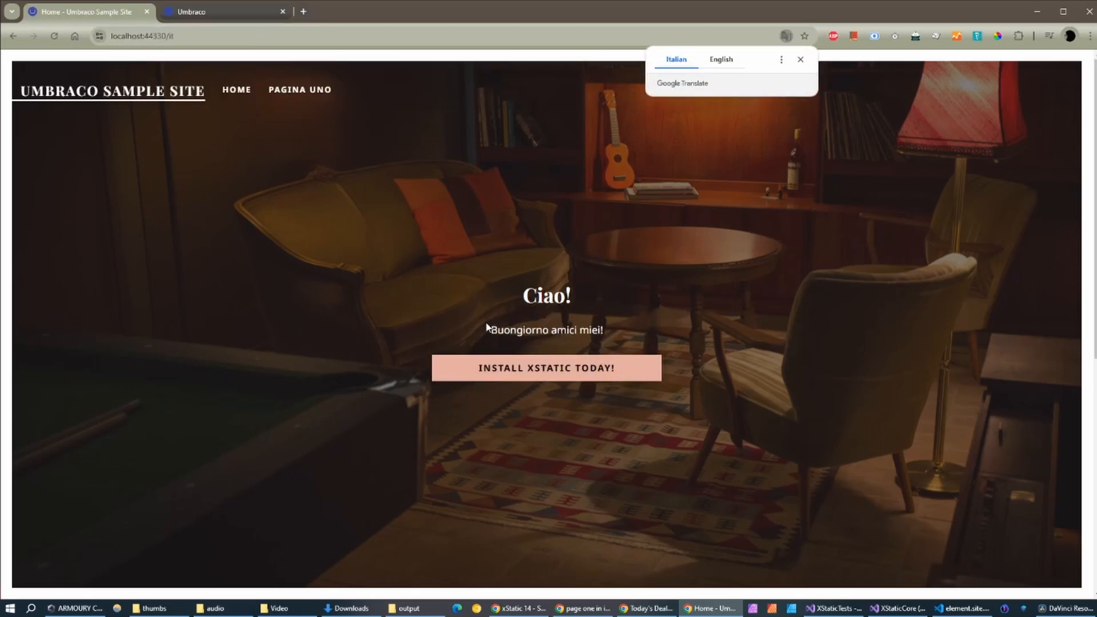
Step: Visit Pagina uno and return home, then load the English home page at /en
{"action": "left_click", "coordinate": [287, 92]}
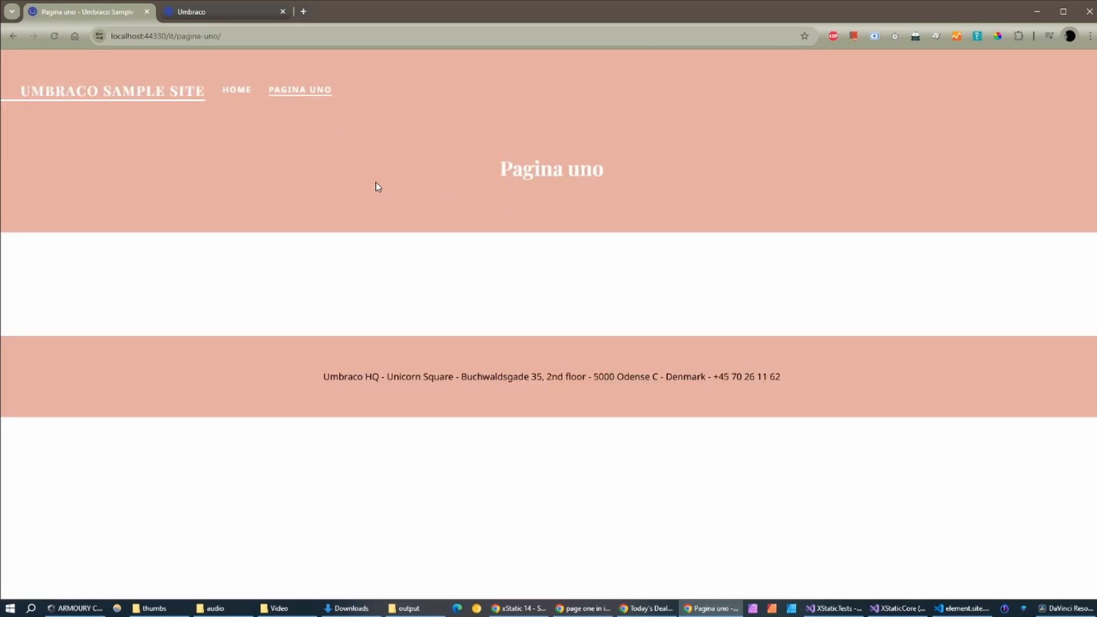
{"action": "left_click", "coordinate": [239, 93]}
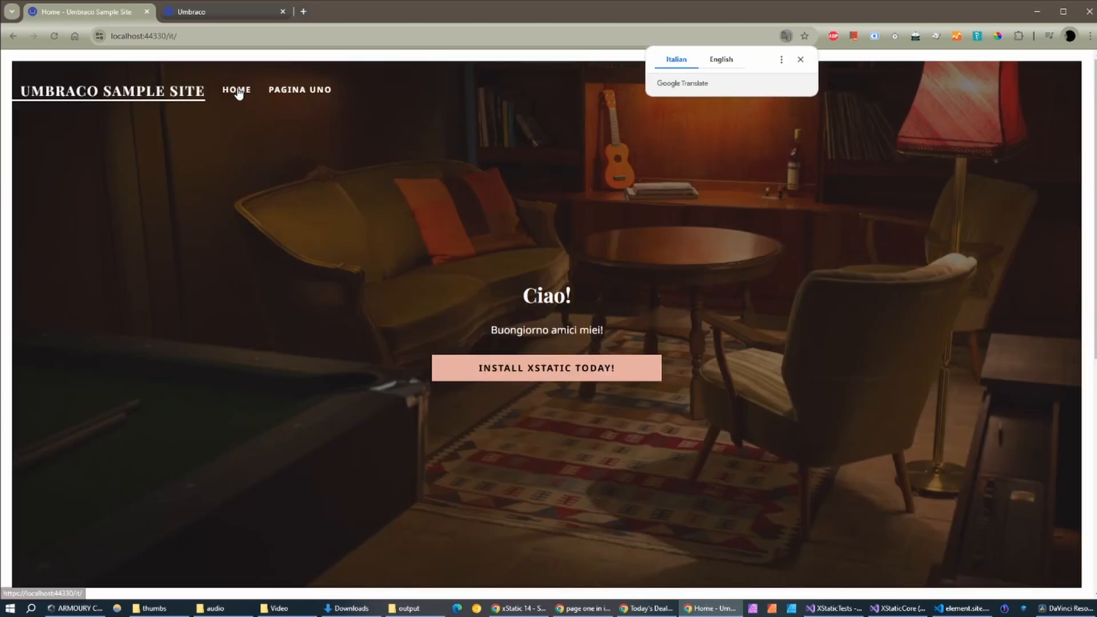
{"action": "left_click", "coordinate": [171, 38]}
{"action": "left_click", "coordinate": [207, 37]}
{"action": "key", "text": "BackSpace"}
{"action": "key", "text": "BackSpace"}
{"action": "key", "text": "BackSpace"}
{"action": "type", "text": "en"}
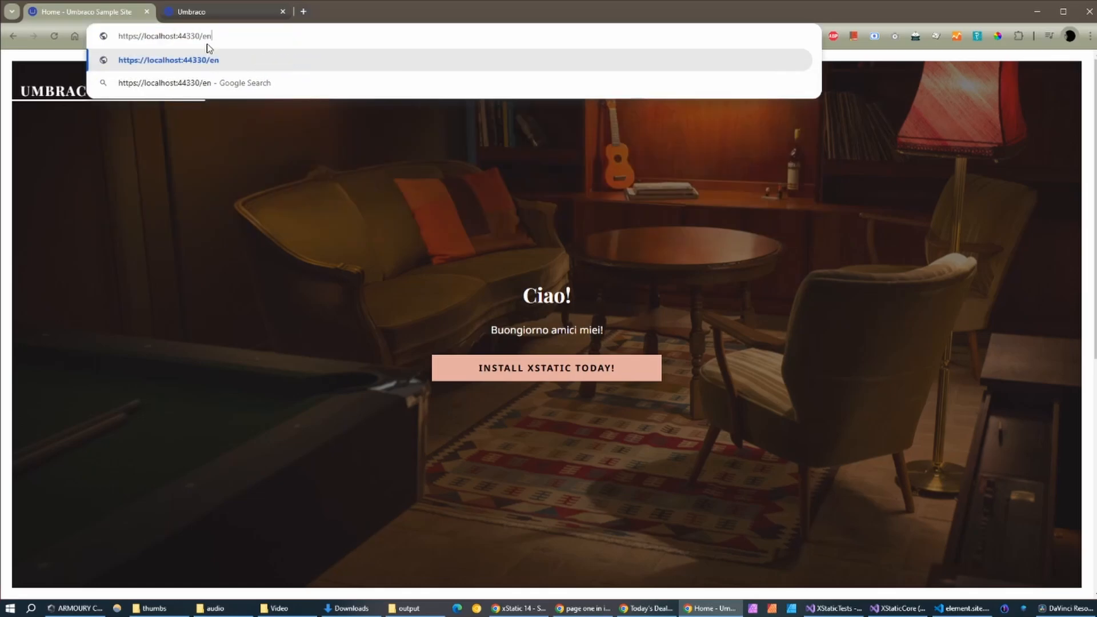
{"action": "key", "text": "Return"}
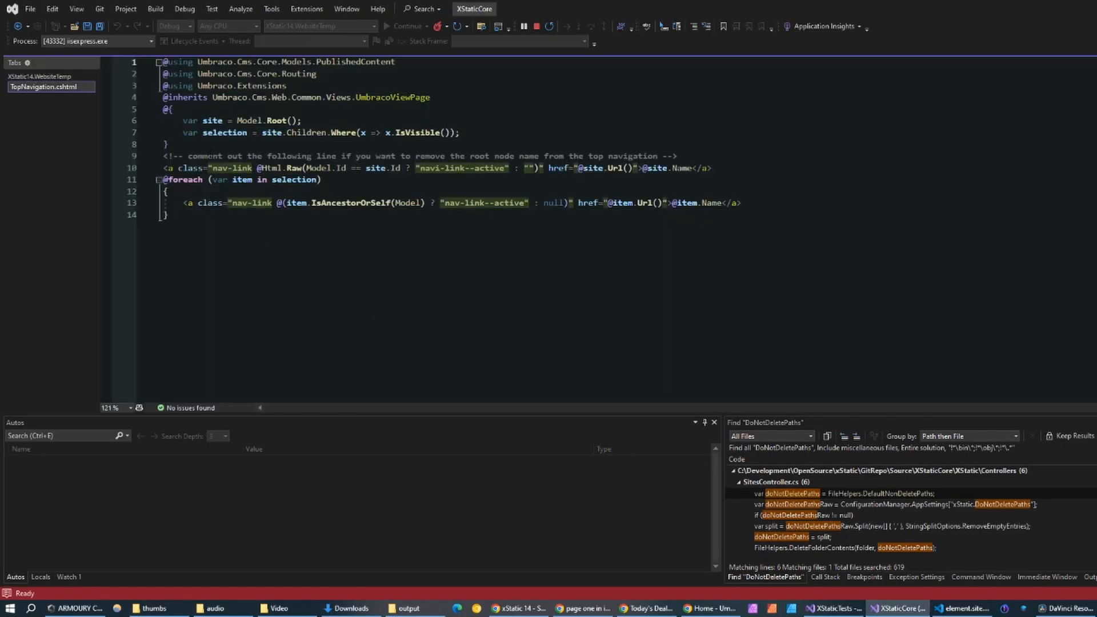
Step: Paste the culture-switcher div looping over Model.Root().Cultures below the code block in TopNavigation.cshtml and save
{"action": "left_click", "coordinate": [199, 144]}
{"action": "key", "text": "Return"}
{"action": "key", "text": "Return"}
{"action": "key", "text": "Return"}
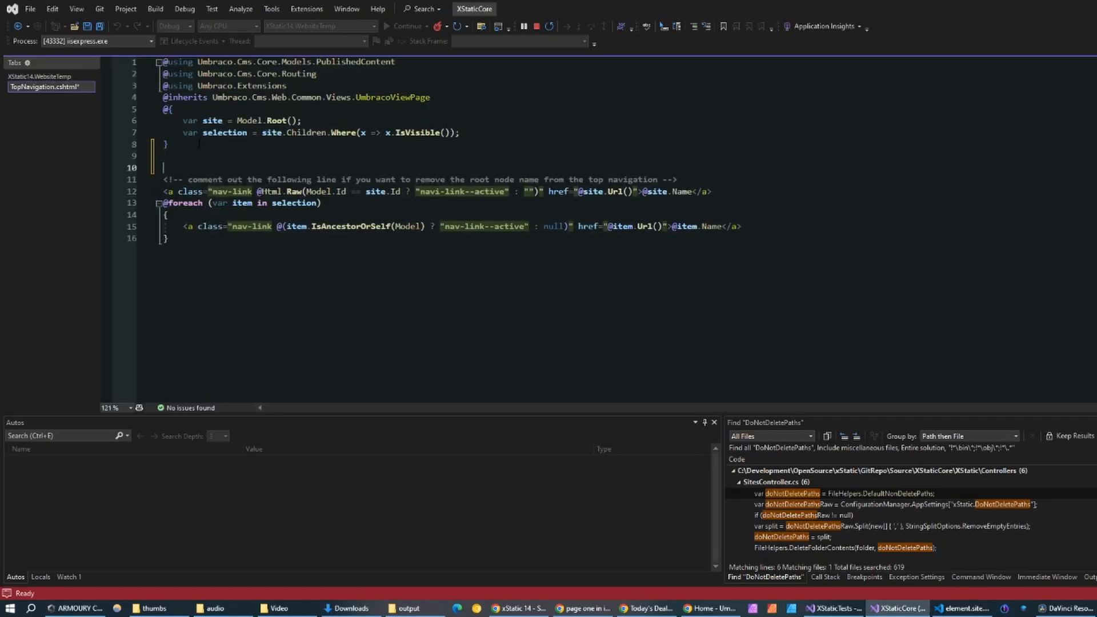
{"action": "key", "text": "Up"}
{"action": "type", "text": "<div style=\"padding:10px; background: #00000099; border: 1px solid white; \">     @foreach (var (culture, infos) in Model.Root().Cultures)     {         var colour = Model.GetCultureFromDomains() == culture ? \"color:#FFF;\" : \"color:#999;\";         <a class=\"nav-link\" style=\"@colour\" href=\"@Model.Url(culture)\">@culture</a>     } </div>"}
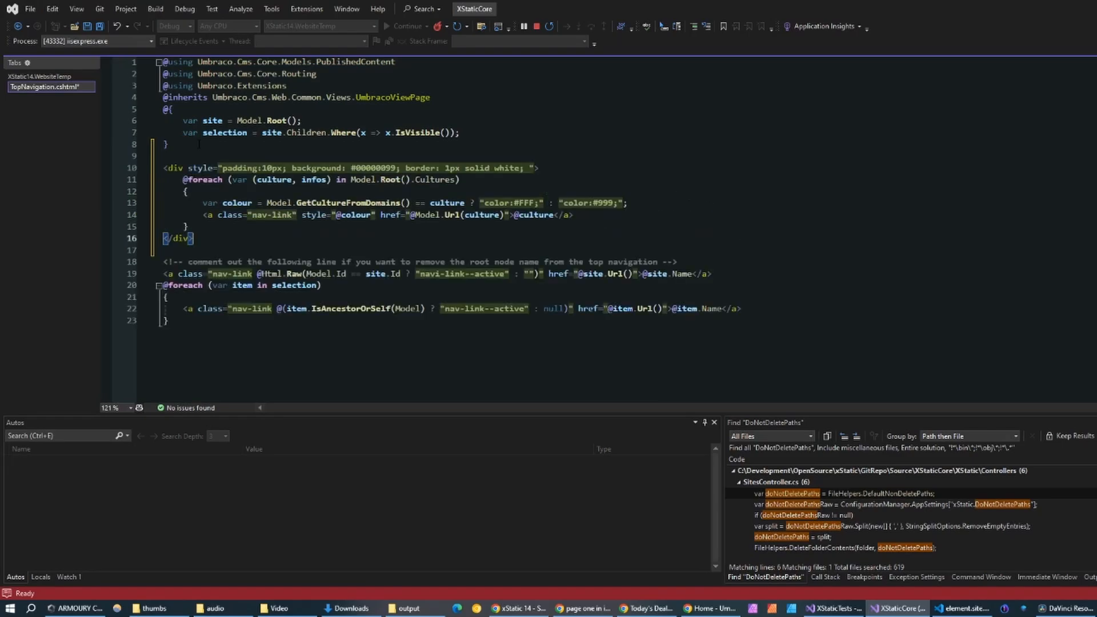
{"action": "key", "text": "ctrl+s"}
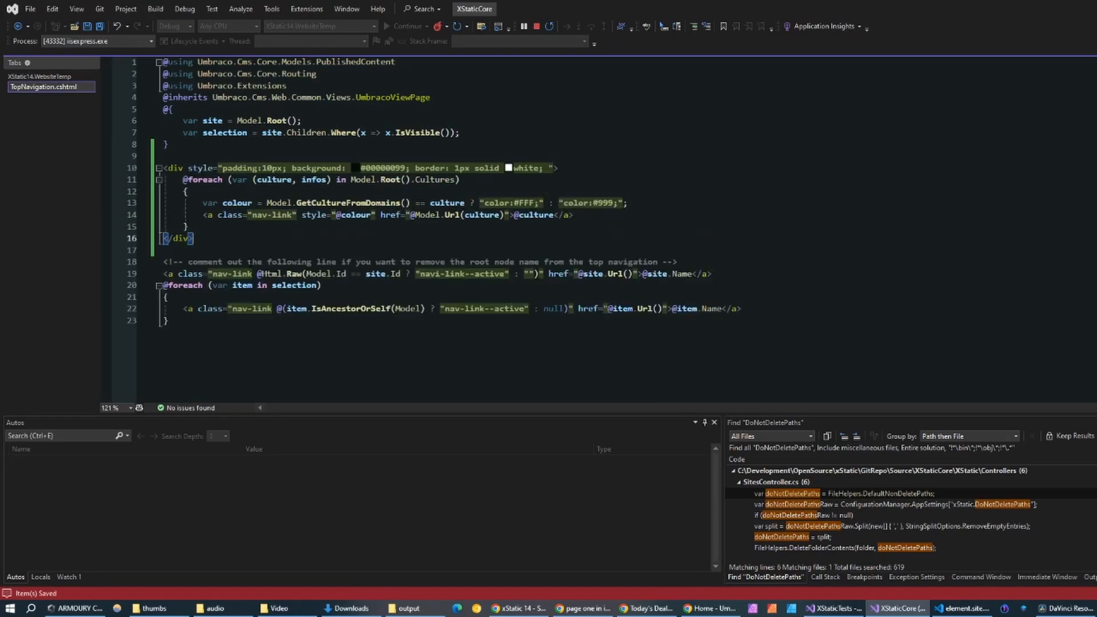
{"action": "key", "text": "Up"}
{"action": "left_click_drag", "start_coordinate": [456, 180], "coordinate": [352, 180]}
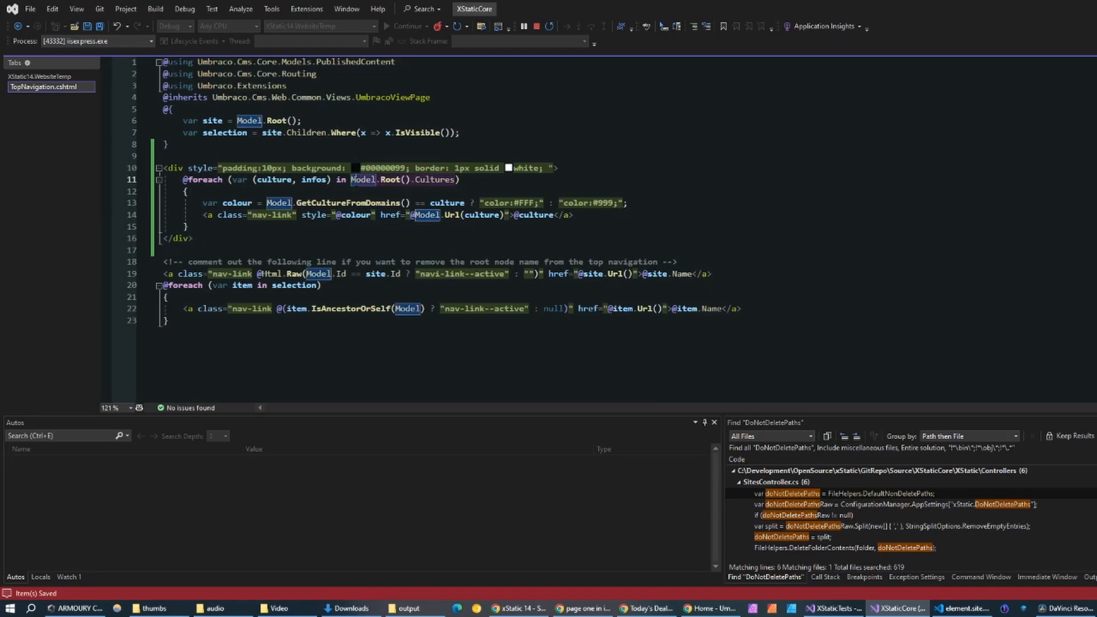
{"action": "left_click", "coordinate": [377, 240]}
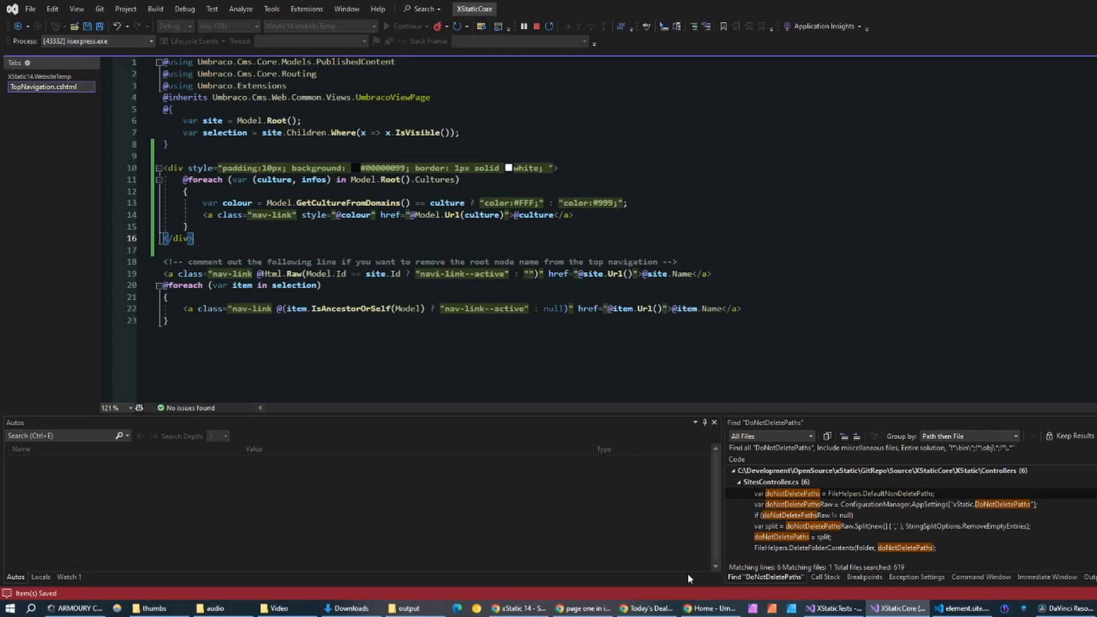
Step: Reload the site and test the EN/IT switcher on home and Pagina uno, ending on Italian home
{"action": "mouse_move", "coordinate": [709, 607]}
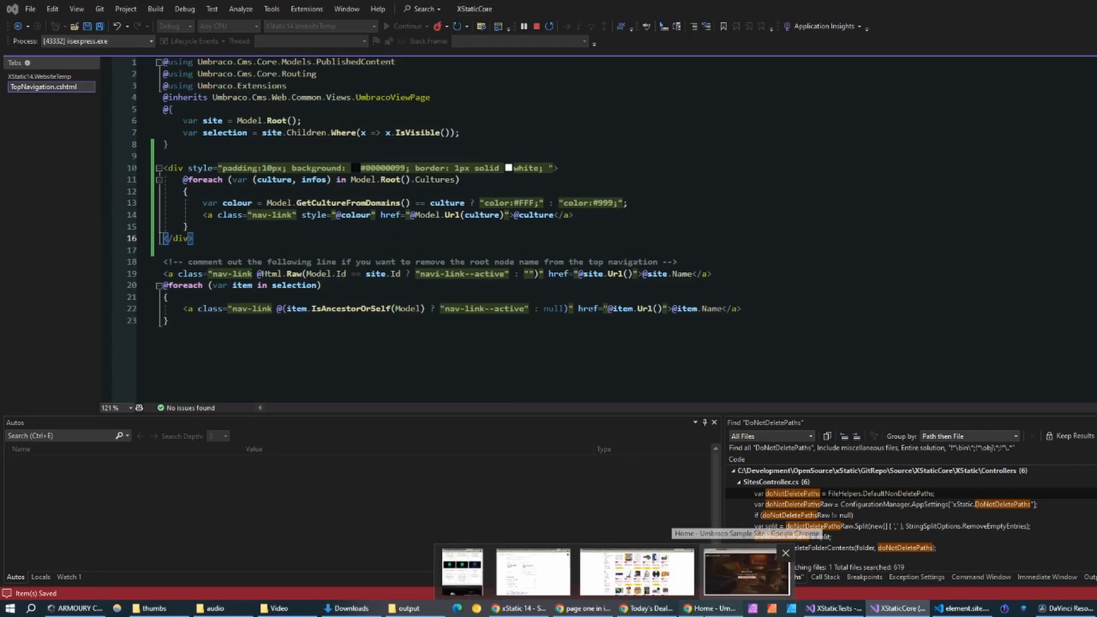
{"action": "left_click", "coordinate": [746, 562]}
{"action": "left_click", "coordinate": [194, 37]}
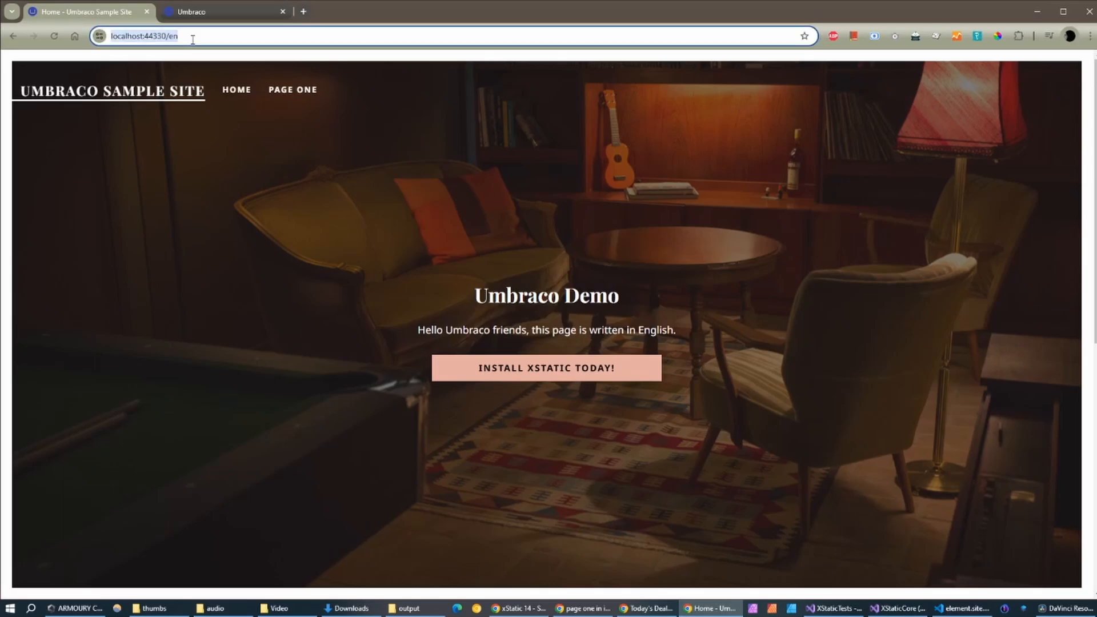
{"action": "key", "text": "Return"}
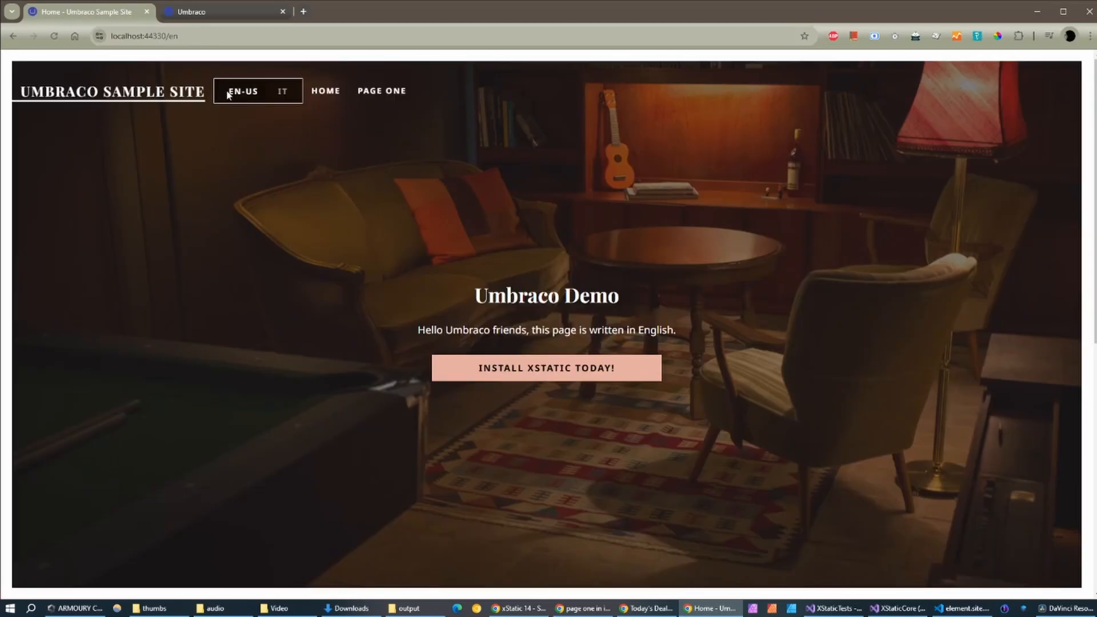
{"action": "left_click", "coordinate": [283, 97]}
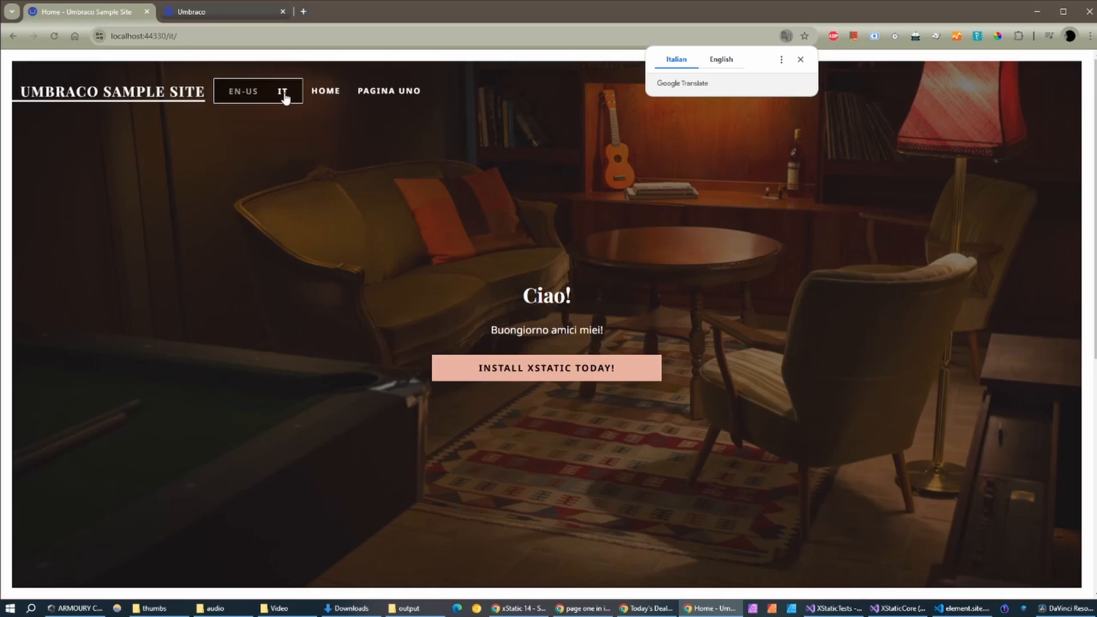
{"action": "left_click", "coordinate": [409, 96]}
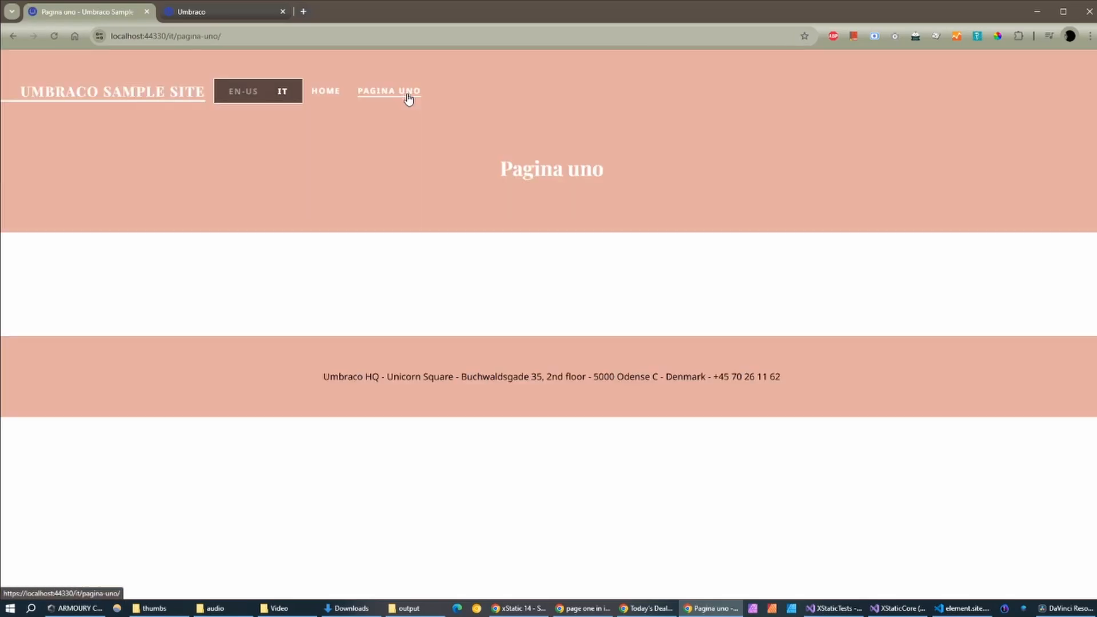
{"action": "left_click", "coordinate": [241, 96]}
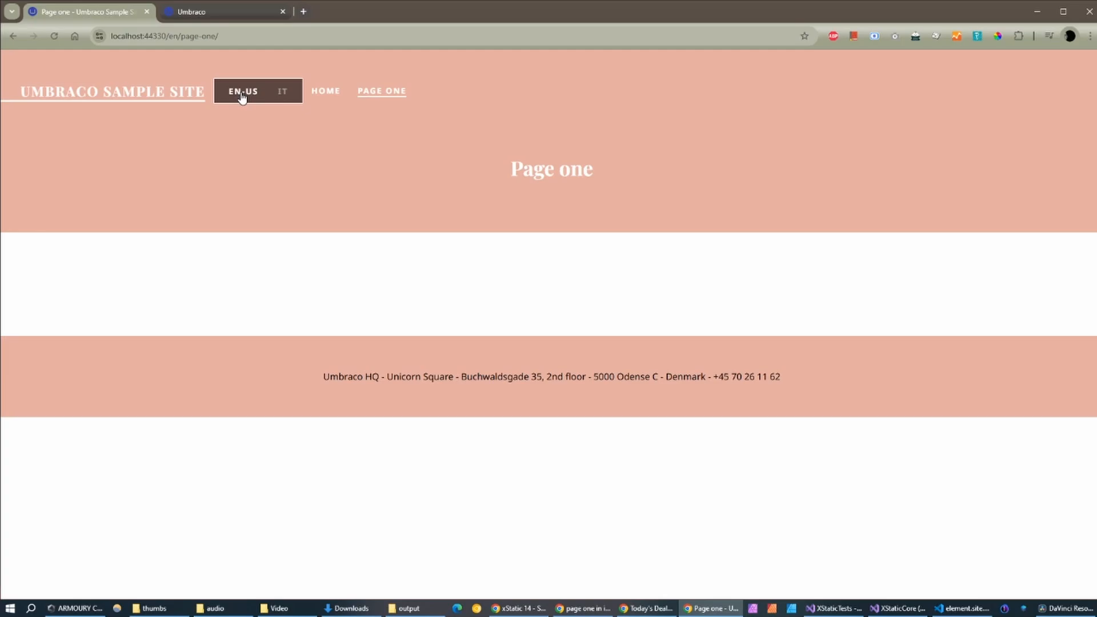
{"action": "left_click", "coordinate": [333, 98]}
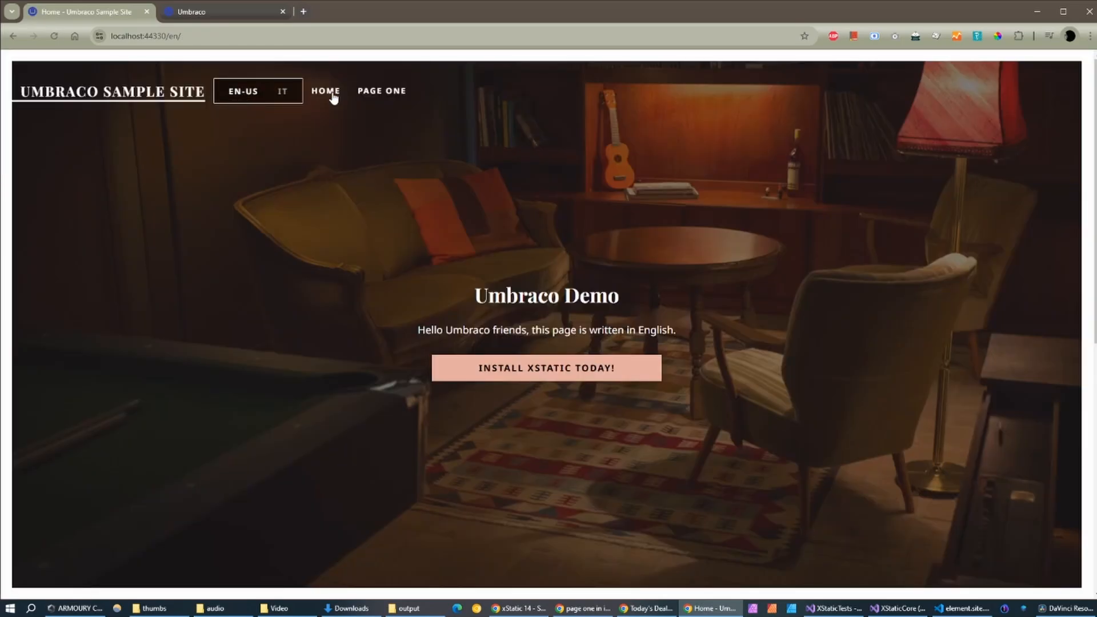
{"action": "left_click", "coordinate": [283, 96]}
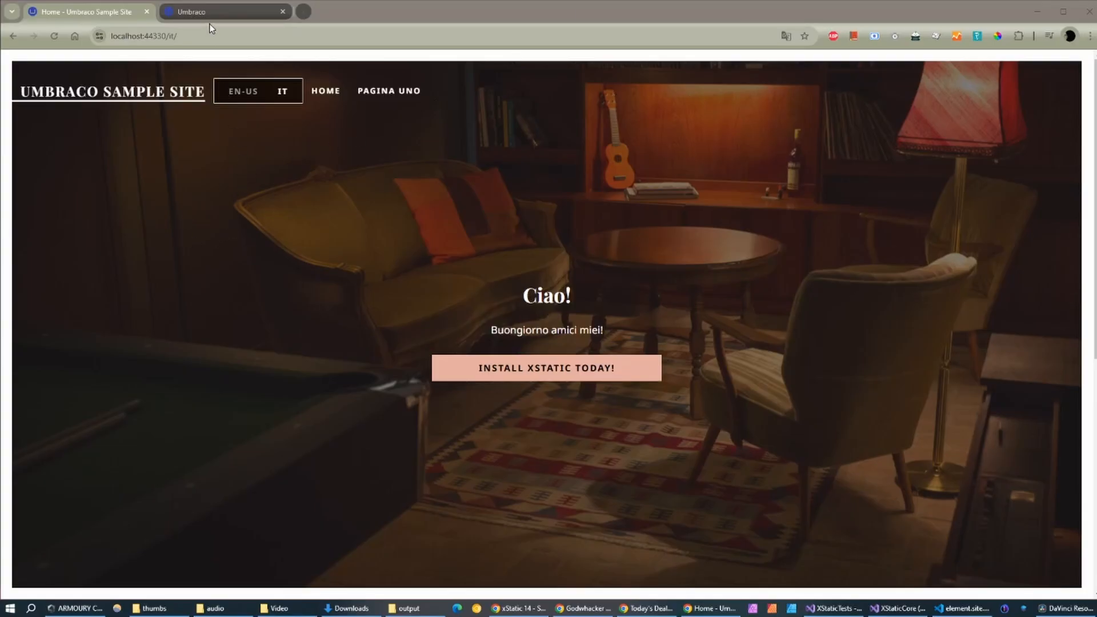
{"action": "left_click", "coordinate": [210, 13]}
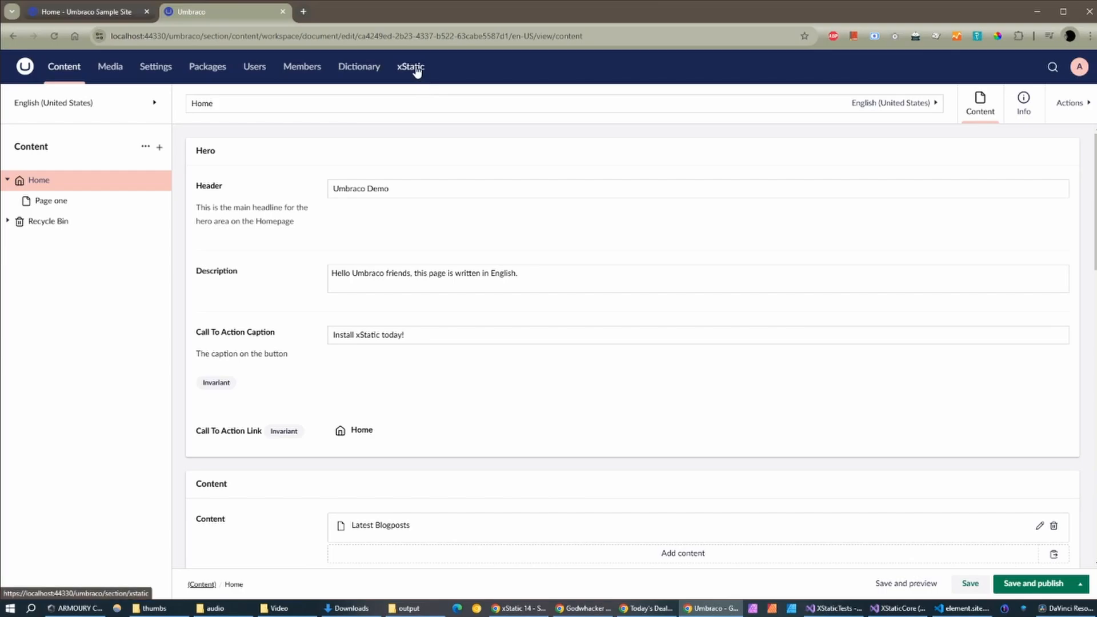
Step: Reload the back office and start a new xStatic site named Multi
{"action": "left_click", "coordinate": [465, 35]}
{"action": "key", "text": "Return"}
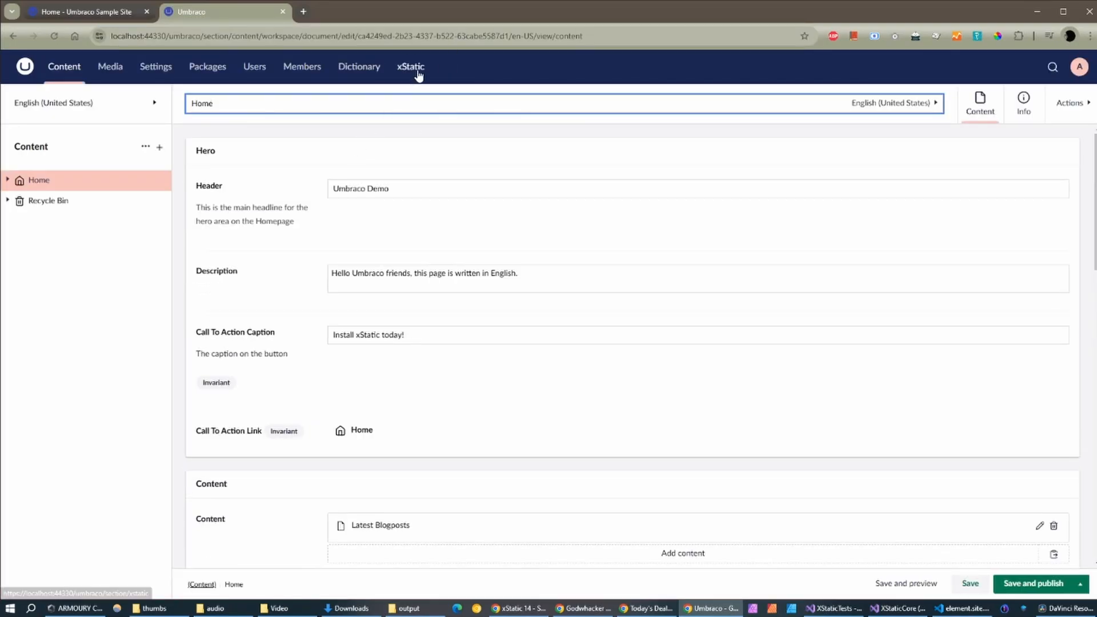
{"action": "left_click", "coordinate": [412, 67]}
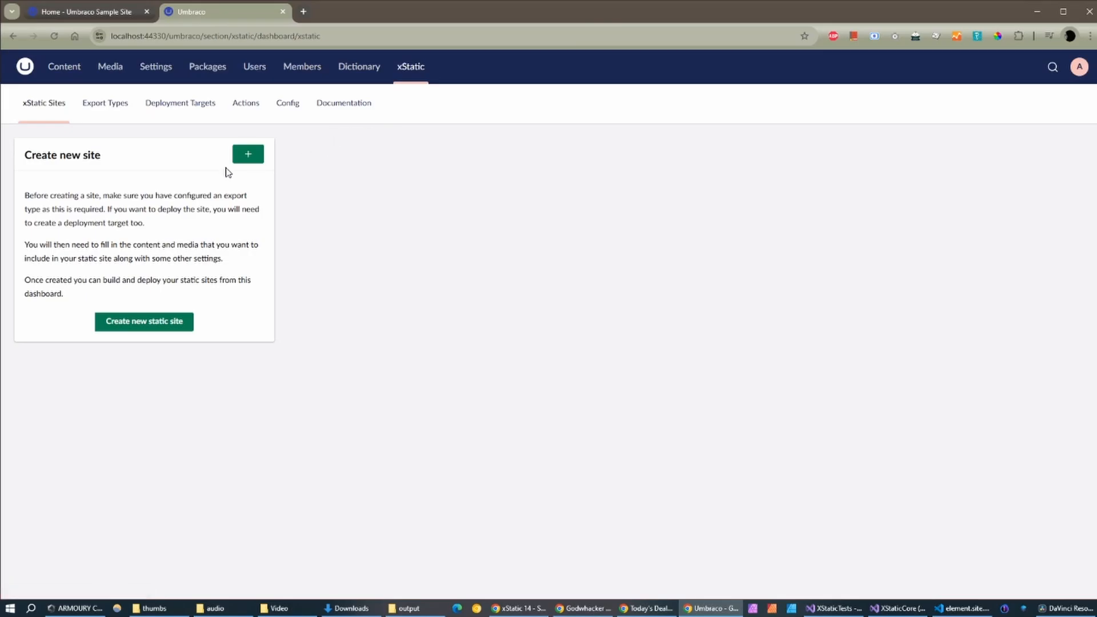
{"action": "left_click", "coordinate": [247, 159]}
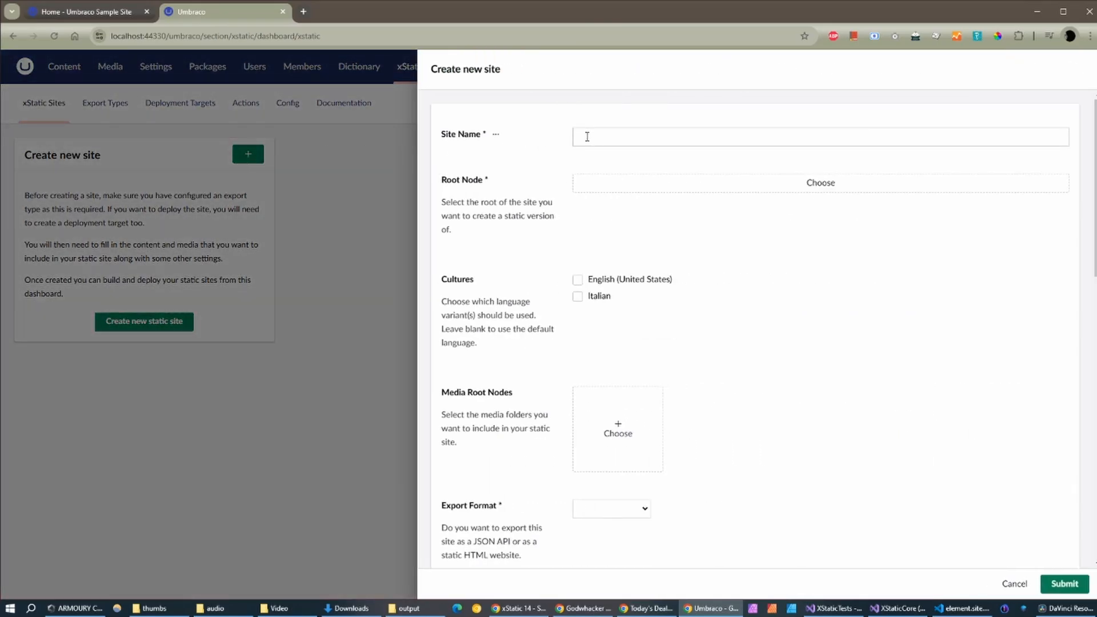
{"action": "left_click", "coordinate": [587, 136]}
{"action": "type", "text": "Mul"}
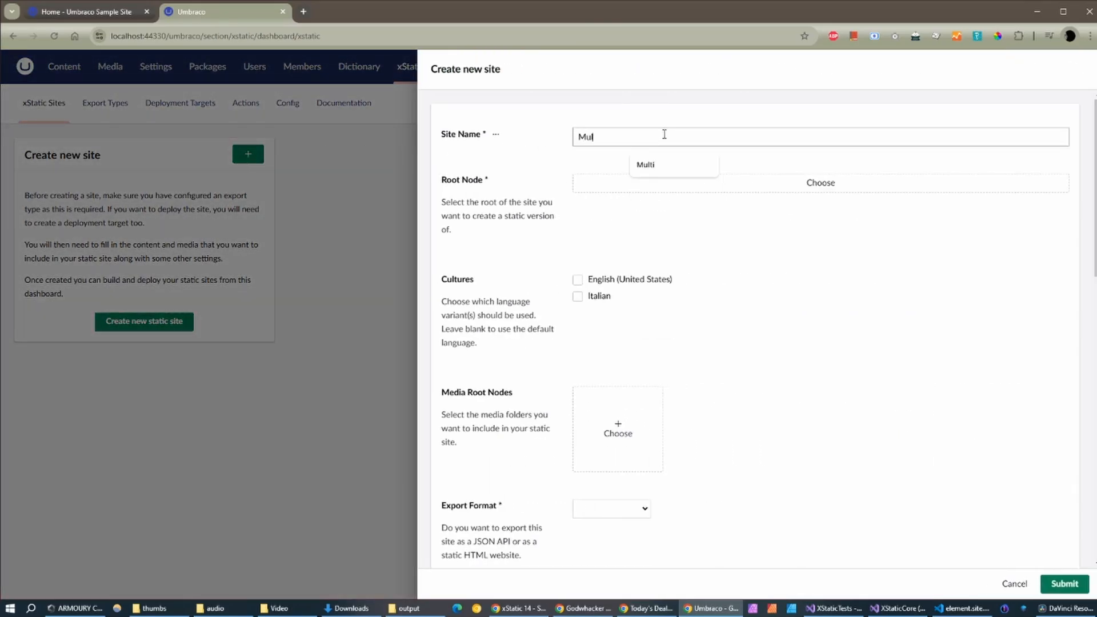
{"action": "key", "text": "BackSpace"}
{"action": "type", "text": "ltu"}
{"action": "key", "text": "BackSpace"}
{"action": "type", "text": "i"}
Step: Set Home as root node, include English and Italian, and add Products, Design, People media
{"action": "left_click", "coordinate": [681, 189]}
{"action": "left_click", "coordinate": [937, 124]}
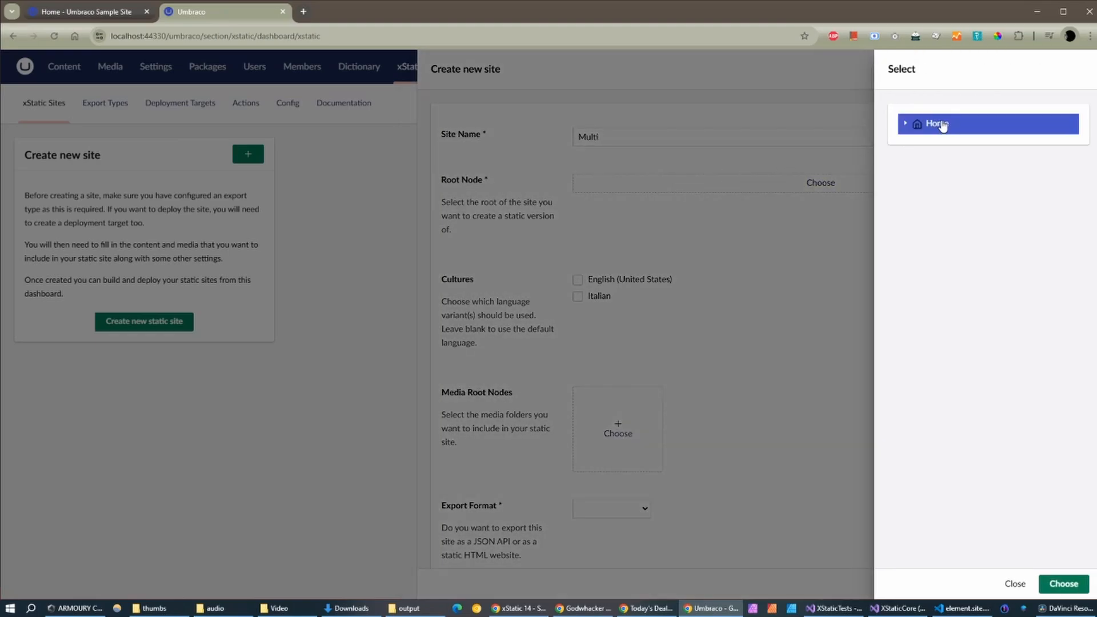
{"action": "left_click", "coordinate": [1064, 583]}
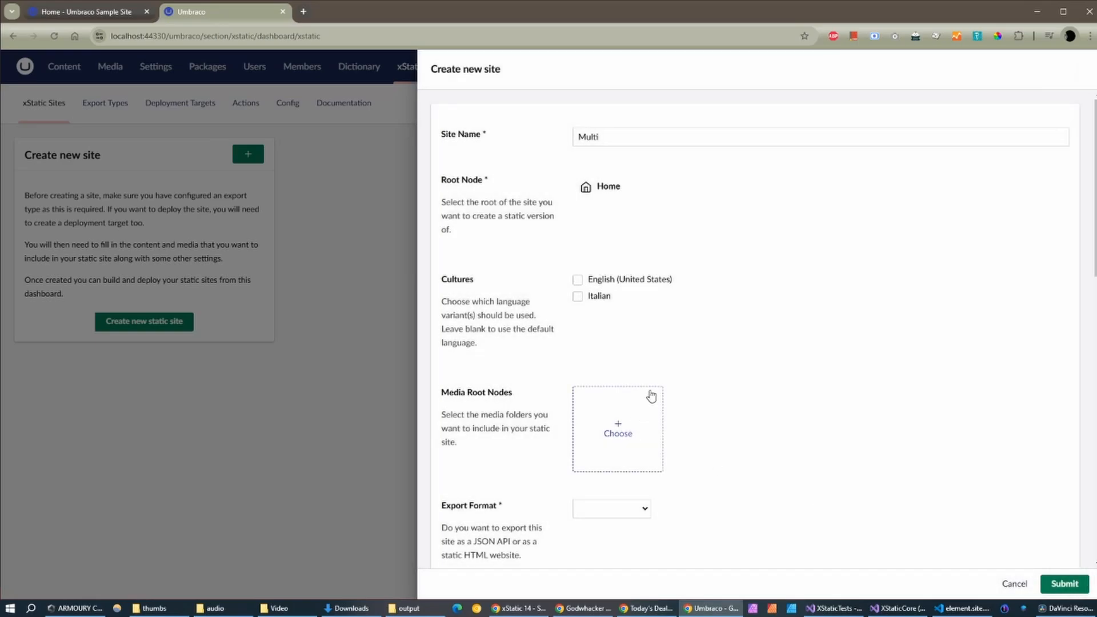
{"action": "left_click", "coordinate": [577, 279]}
{"action": "left_click", "coordinate": [577, 296]}
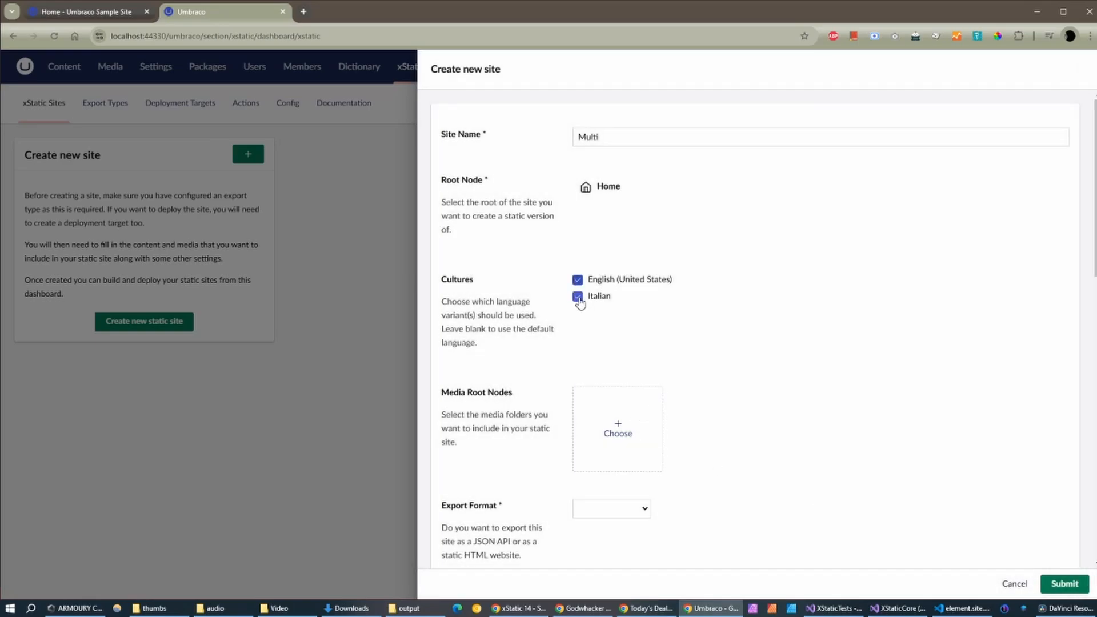
{"action": "left_click", "coordinate": [599, 423]}
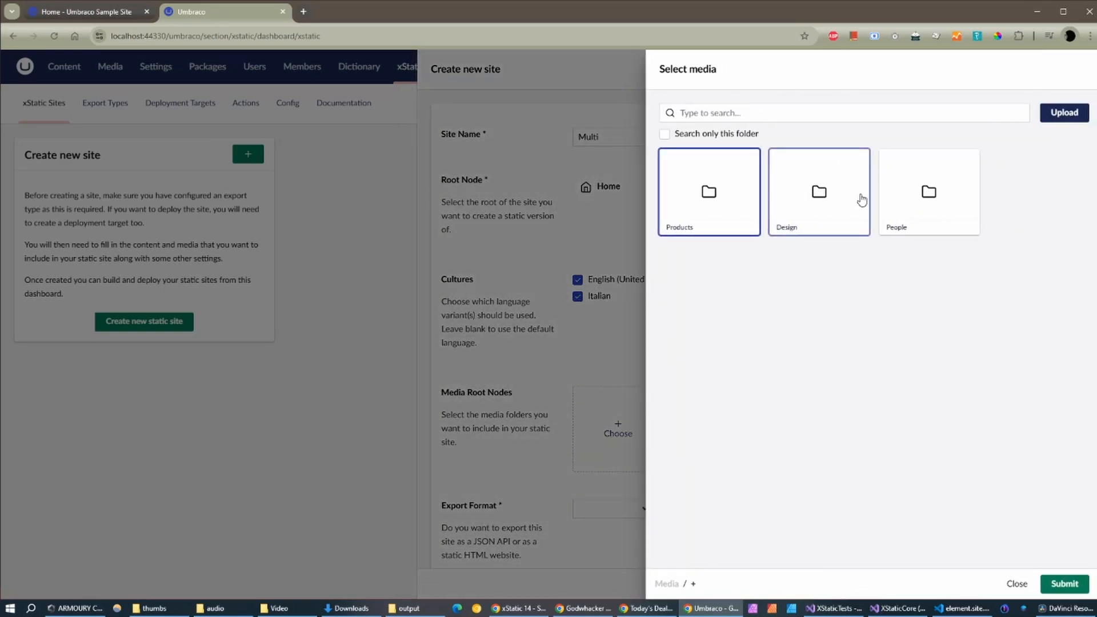
{"action": "left_click", "coordinate": [1064, 583]}
Step: Choose HTML Website export, add /css and /scripts asset paths, and submit the site
{"action": "scroll", "coordinate": [694, 282], "scroll_direction": "down", "scroll_amount": 5}
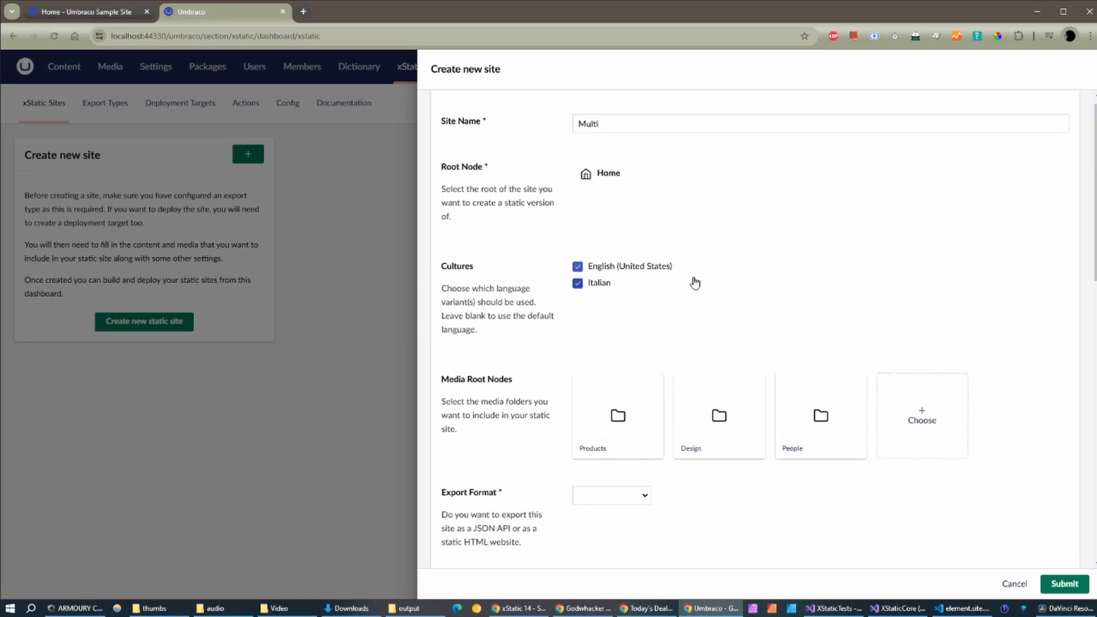
{"action": "left_click", "coordinate": [615, 224]}
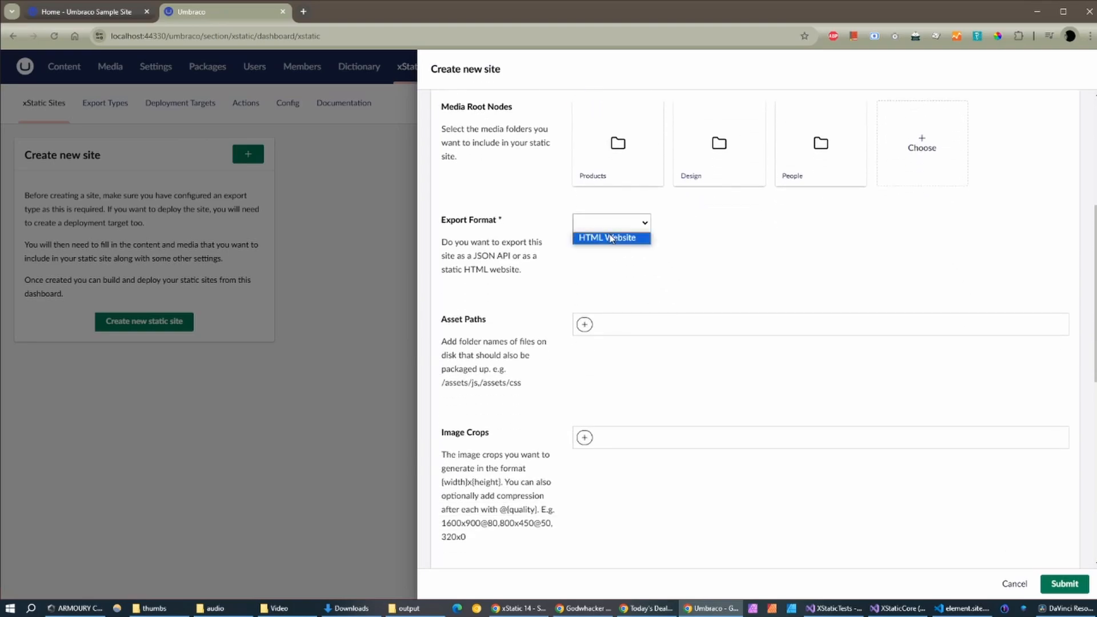
{"action": "left_click", "coordinate": [616, 239]}
{"action": "scroll", "coordinate": [636, 251], "scroll_direction": "down", "scroll_amount": 1}
{"action": "left_click", "coordinate": [585, 268]}
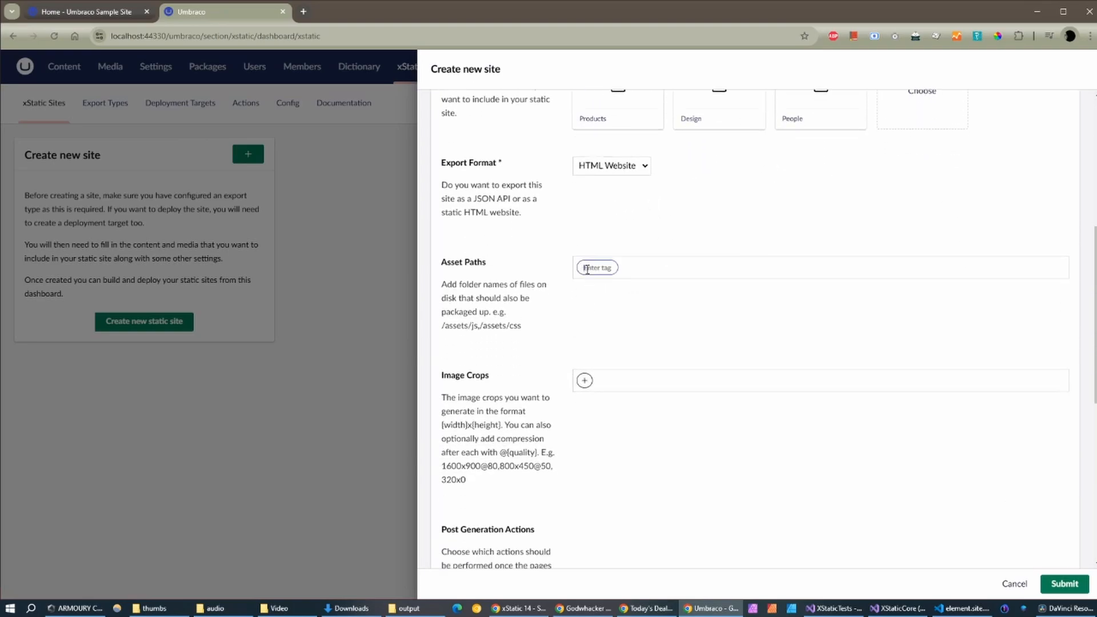
{"action": "type", "text": "/css"}
{"action": "key", "text": "Return"}
{"action": "type", "text": "/"}
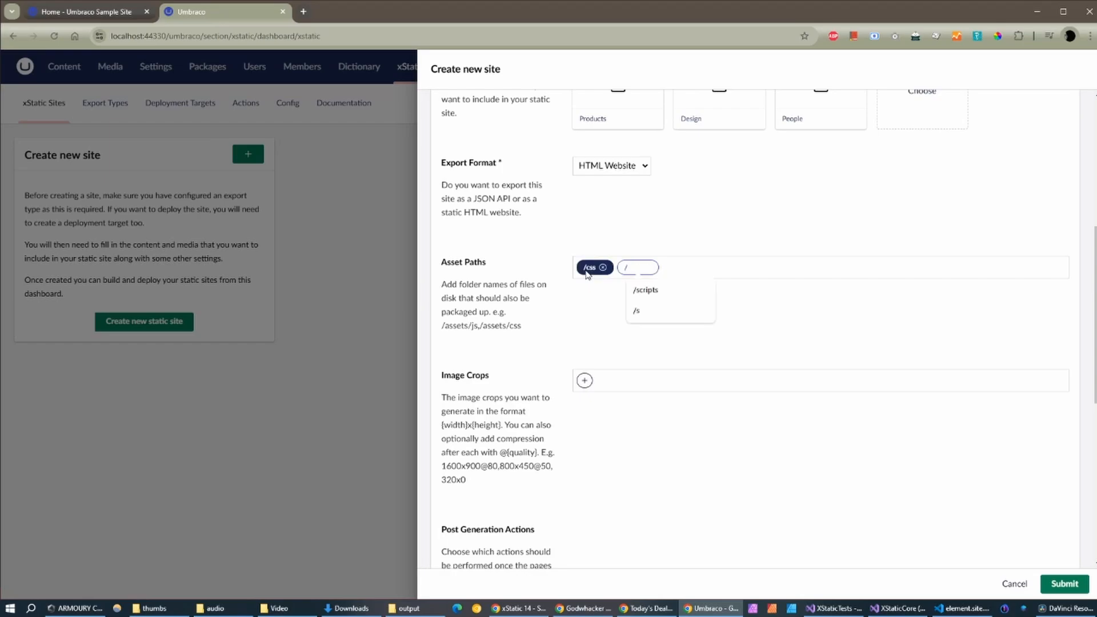
{"action": "key", "text": "Down"}
{"action": "key", "text": "Return"}
{"action": "key", "text": "Return"}
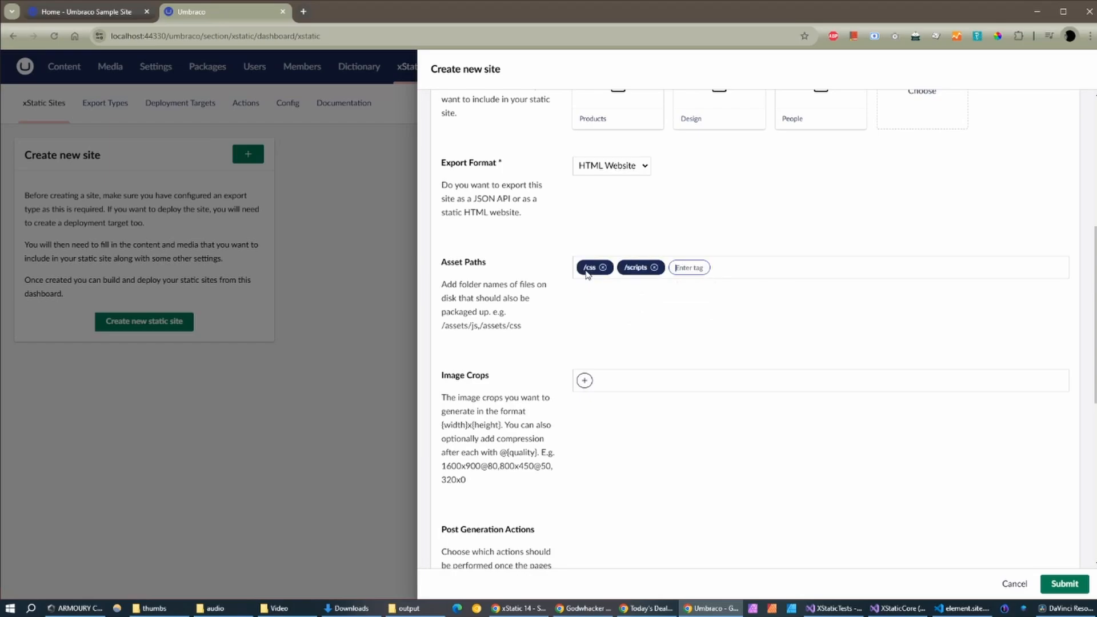
{"action": "scroll", "coordinate": [600, 323], "scroll_direction": "down", "scroll_amount": 5}
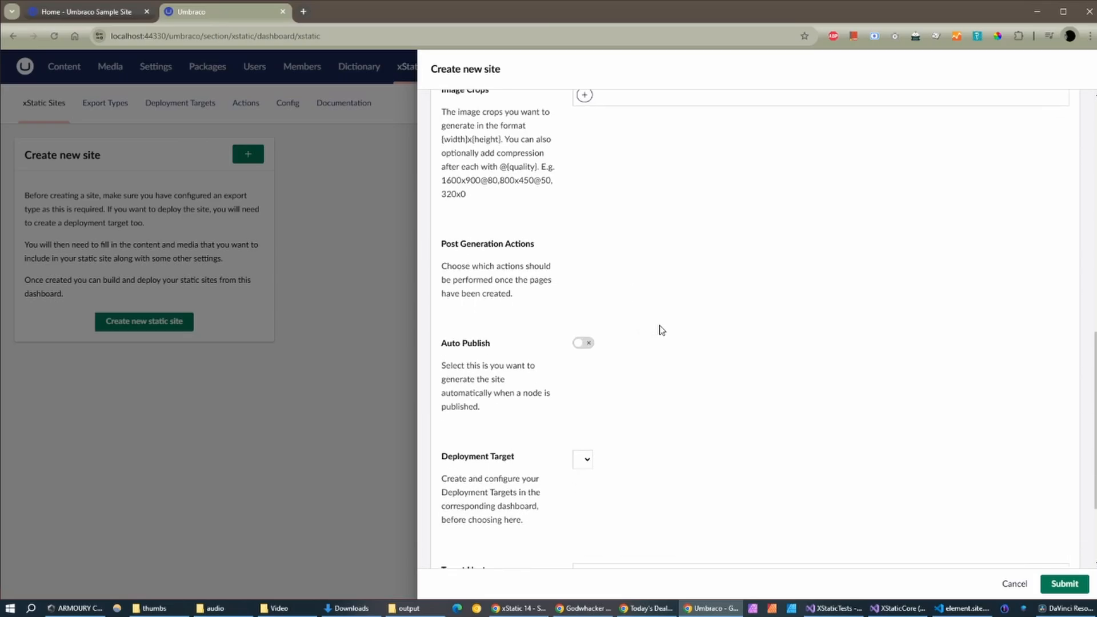
{"action": "scroll", "coordinate": [662, 330], "scroll_direction": "down", "scroll_amount": 2}
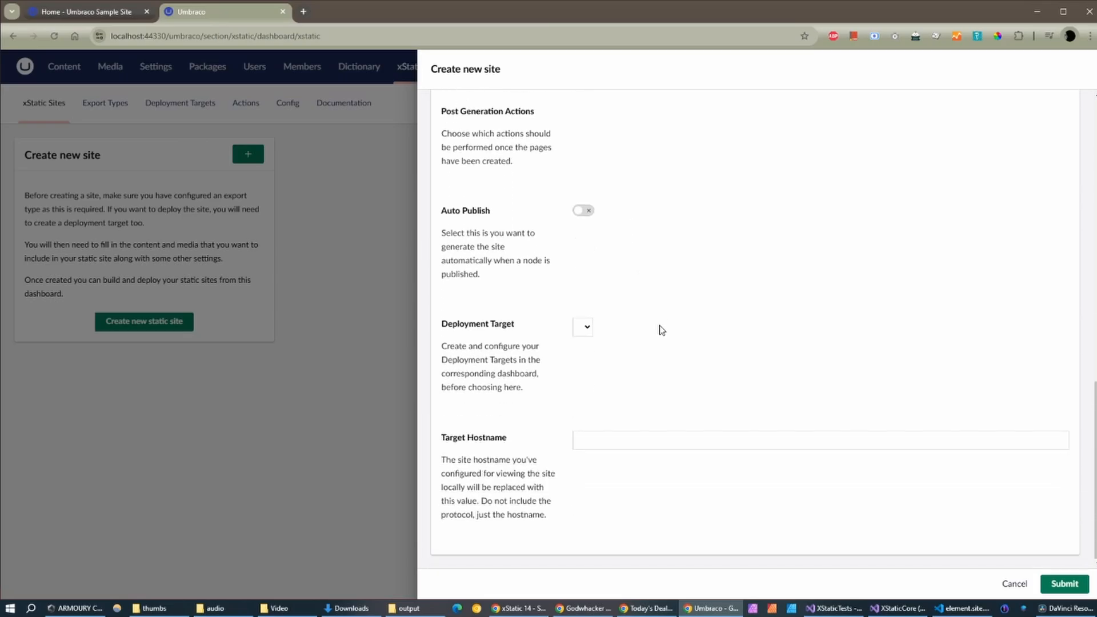
{"action": "left_click", "coordinate": [1064, 584]}
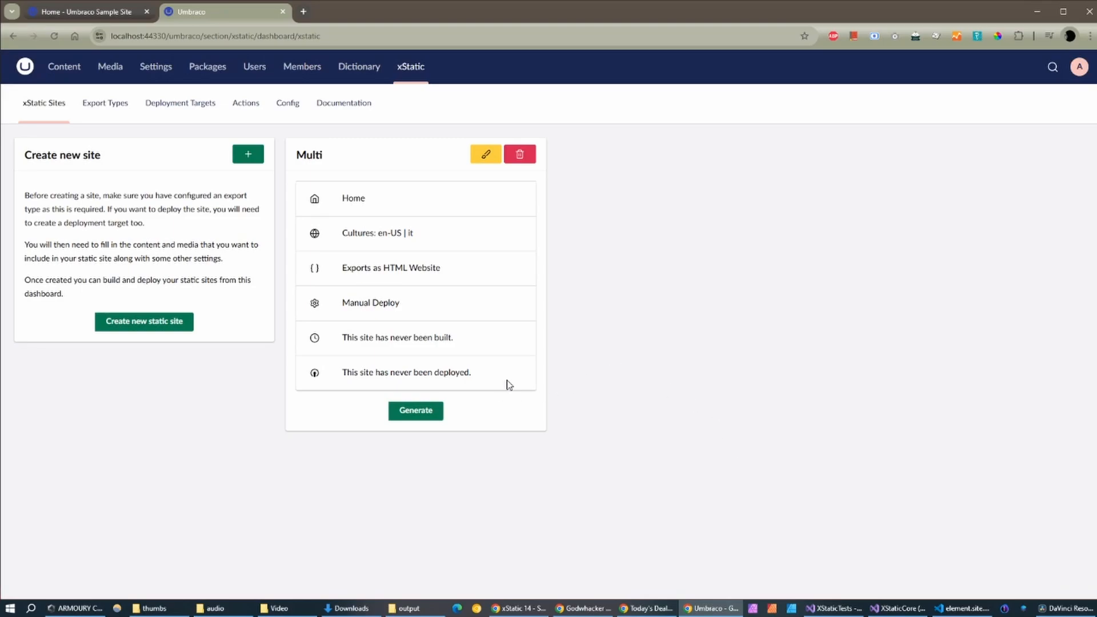
Step: Generate the Multi static site, producing an 8.2MB output with en-US and it cultures
{"action": "left_click", "coordinate": [414, 415]}
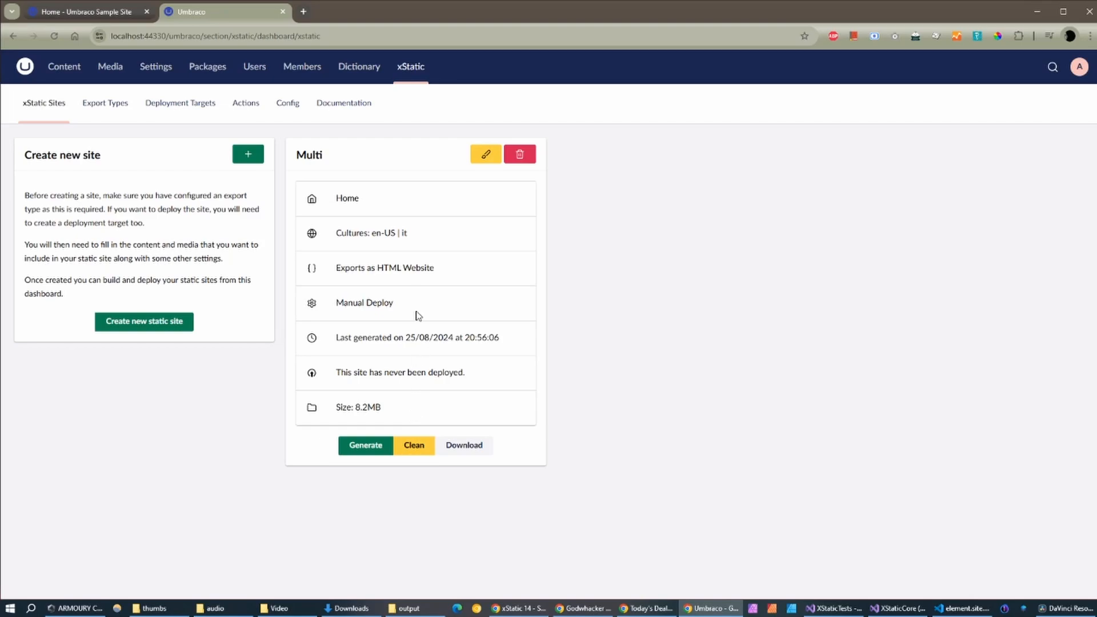
{"action": "left_click_drag", "start_coordinate": [410, 234], "coordinate": [331, 237]}
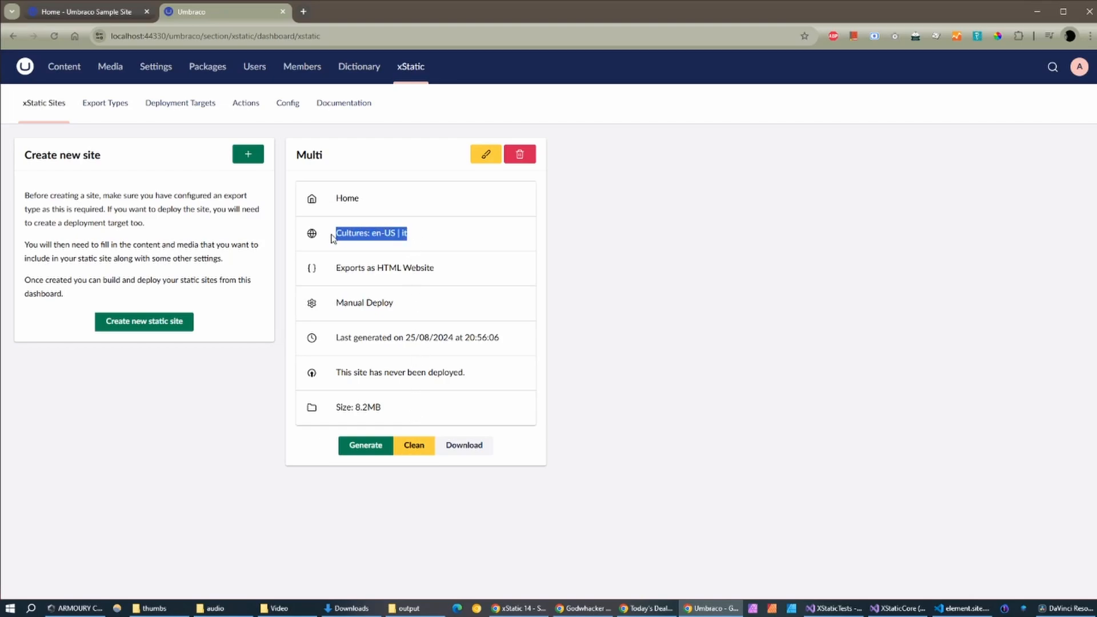
{"action": "left_click", "coordinate": [465, 237]}
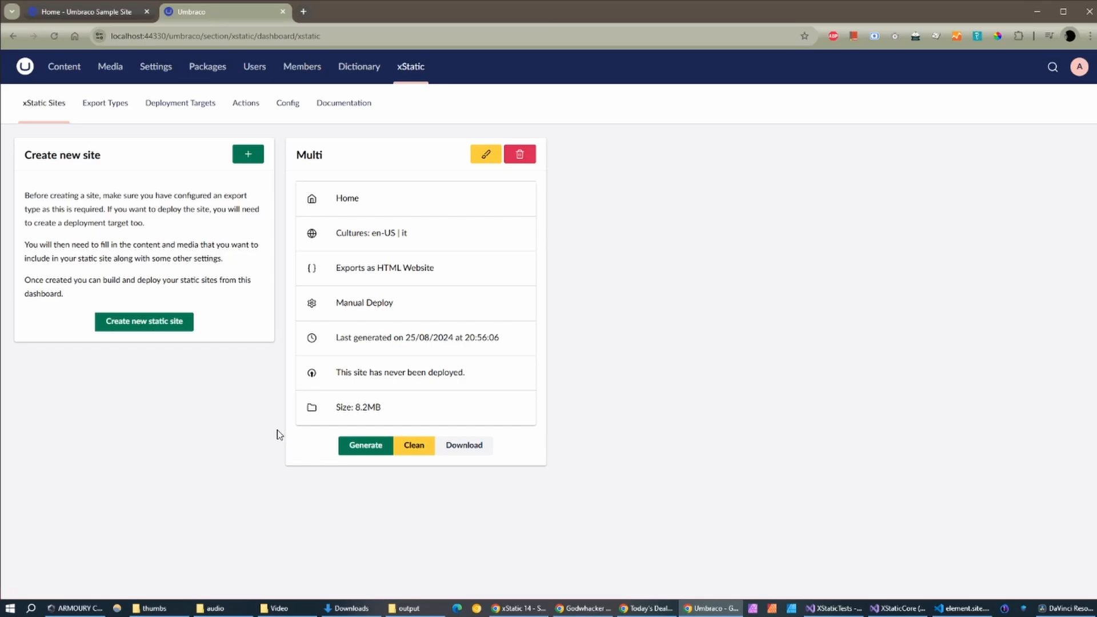
{"action": "mouse_move", "coordinate": [409, 608]}
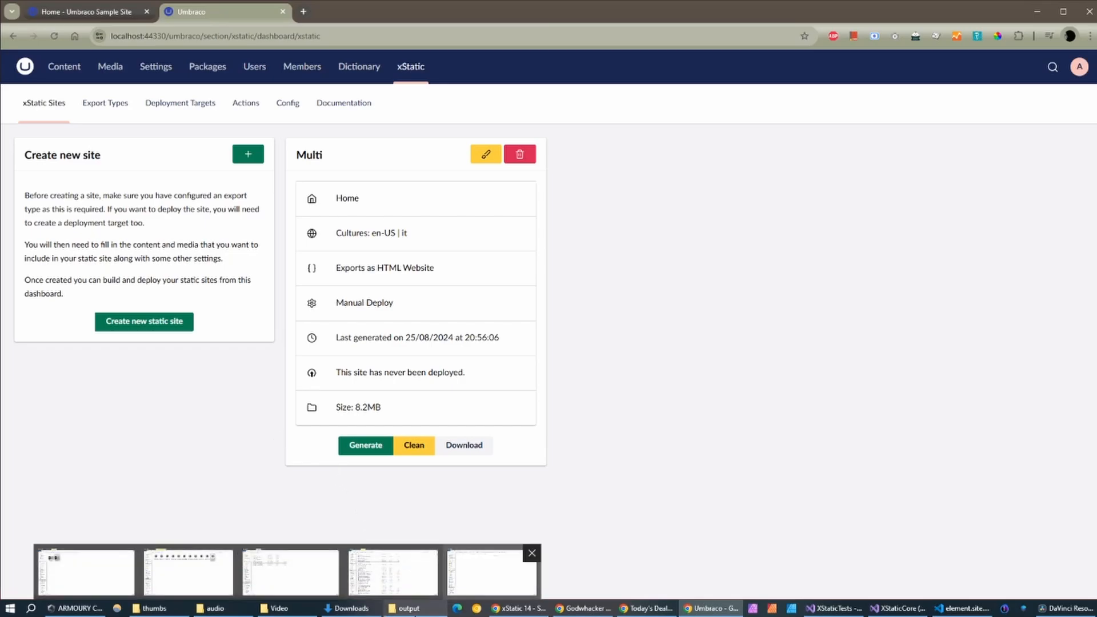
{"action": "left_click", "coordinate": [367, 559]}
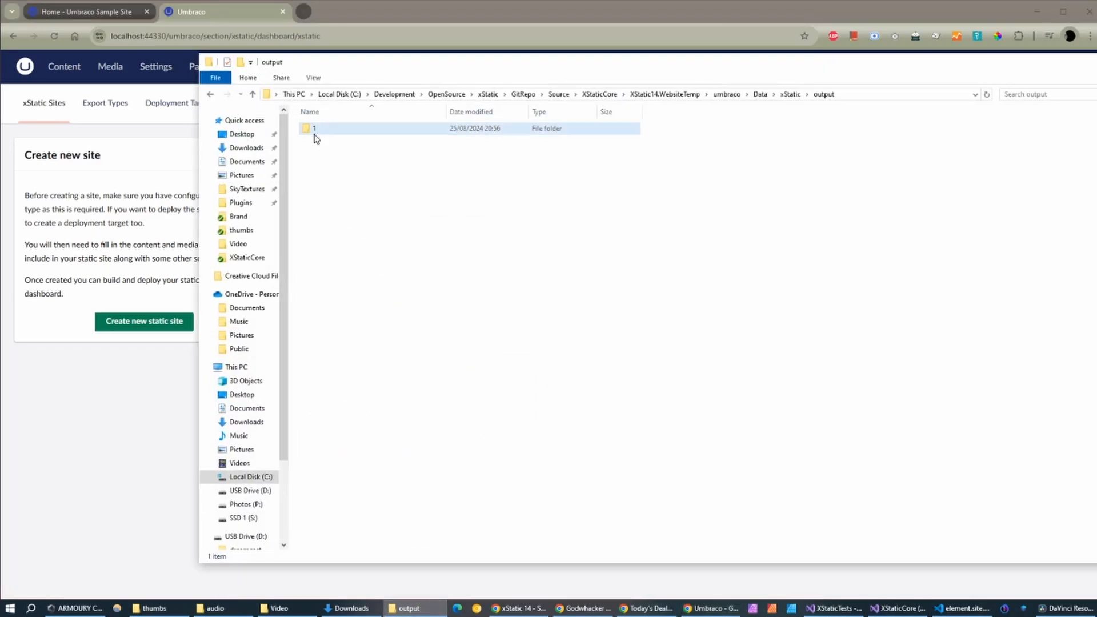
Step: Run http-server from an administrator PowerShell in output folder 1
{"action": "double_click", "coordinate": [315, 130]}
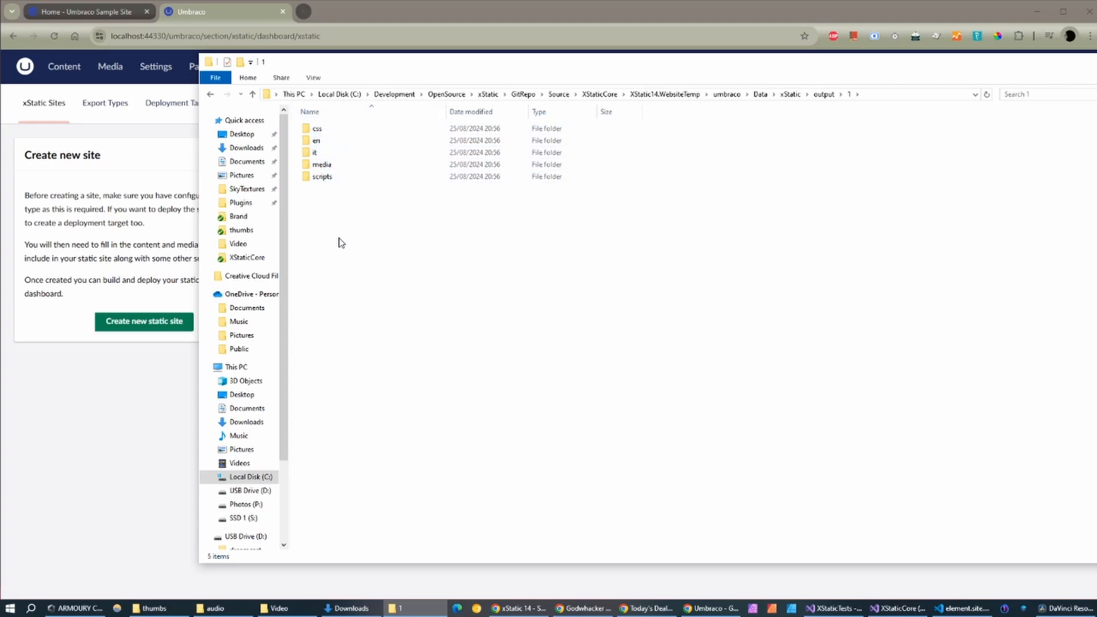
{"action": "left_click", "coordinate": [222, 81]}
{"action": "mouse_move", "coordinate": [328, 123]}
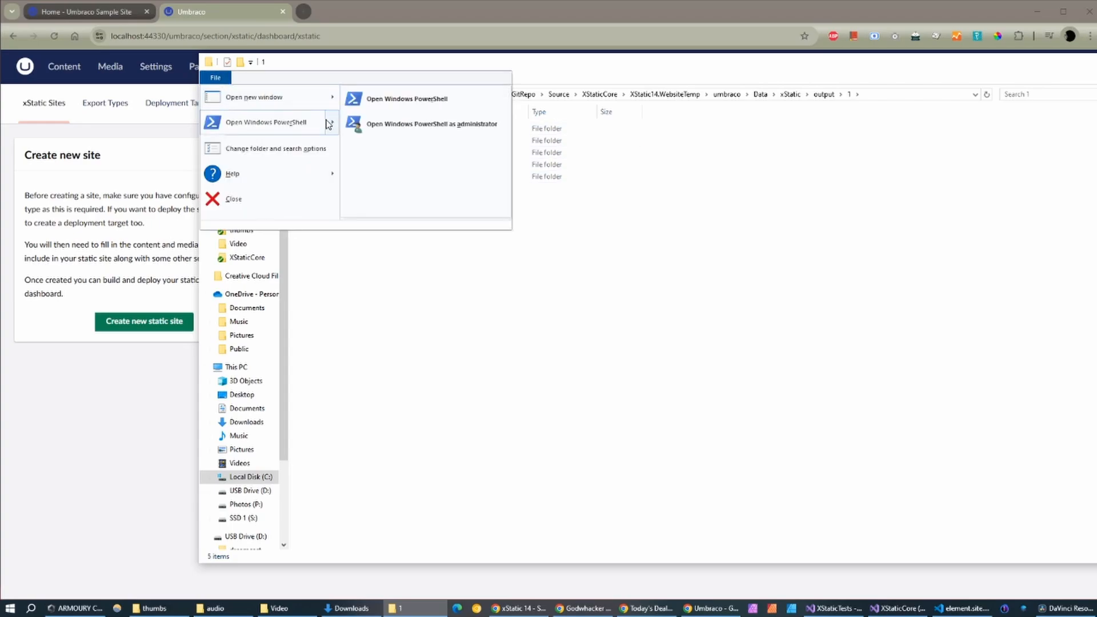
{"action": "left_click", "coordinate": [380, 127]}
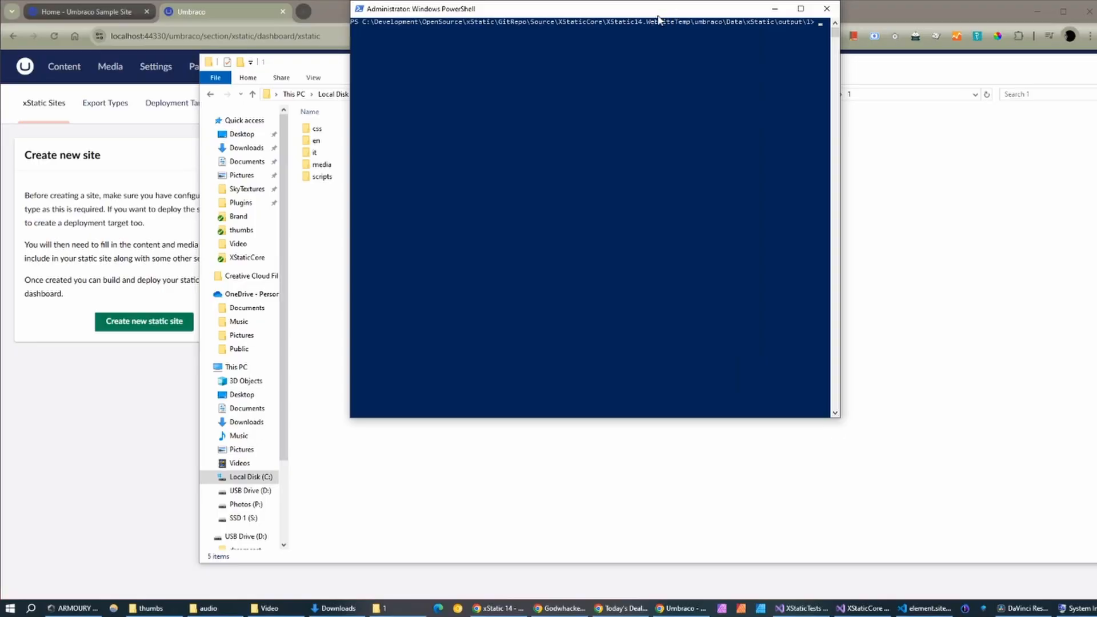
{"action": "left_click_drag", "start_coordinate": [655, 9], "coordinate": [613, 104]}
{"action": "type", "text": "http-server"}
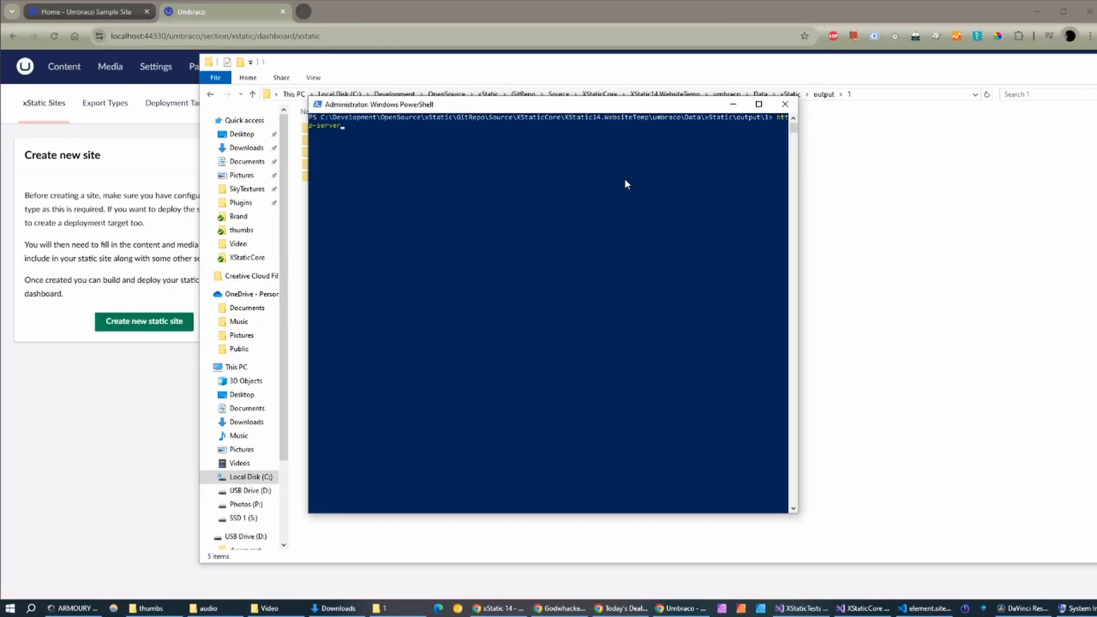
{"action": "key", "text": "Return"}
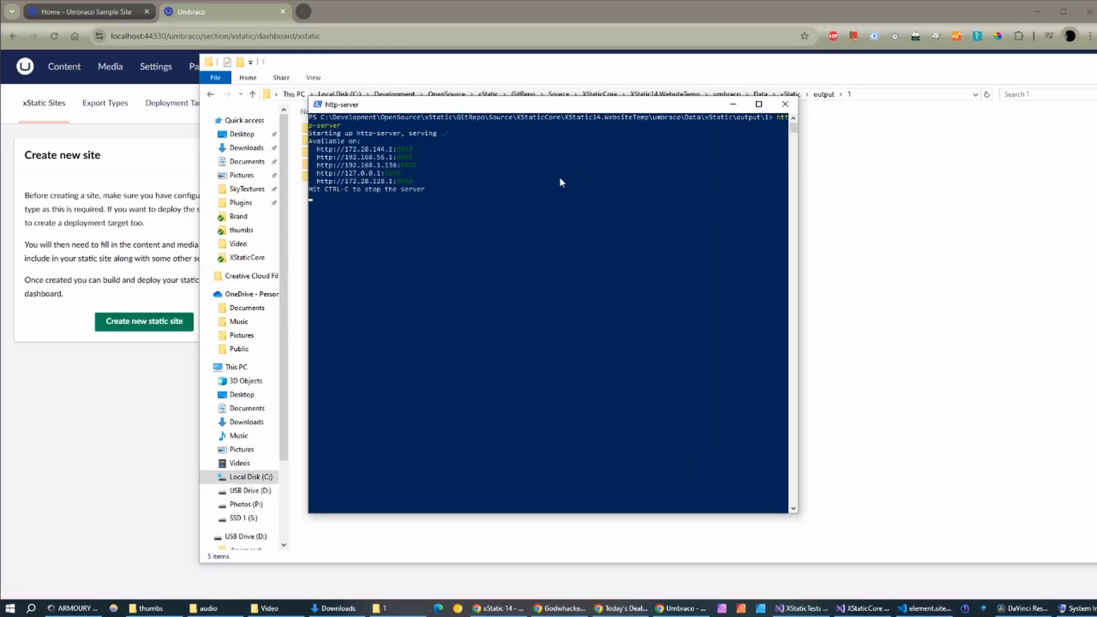
Step: Copy the first http-server address and bring it to a new Chrome tab
{"action": "left_click_drag", "start_coordinate": [317, 149], "coordinate": [410, 155]}
{"action": "key", "text": "ctrl+c"}
{"action": "left_click", "coordinate": [321, 8]}
{"action": "key", "text": "ctrl+t"}
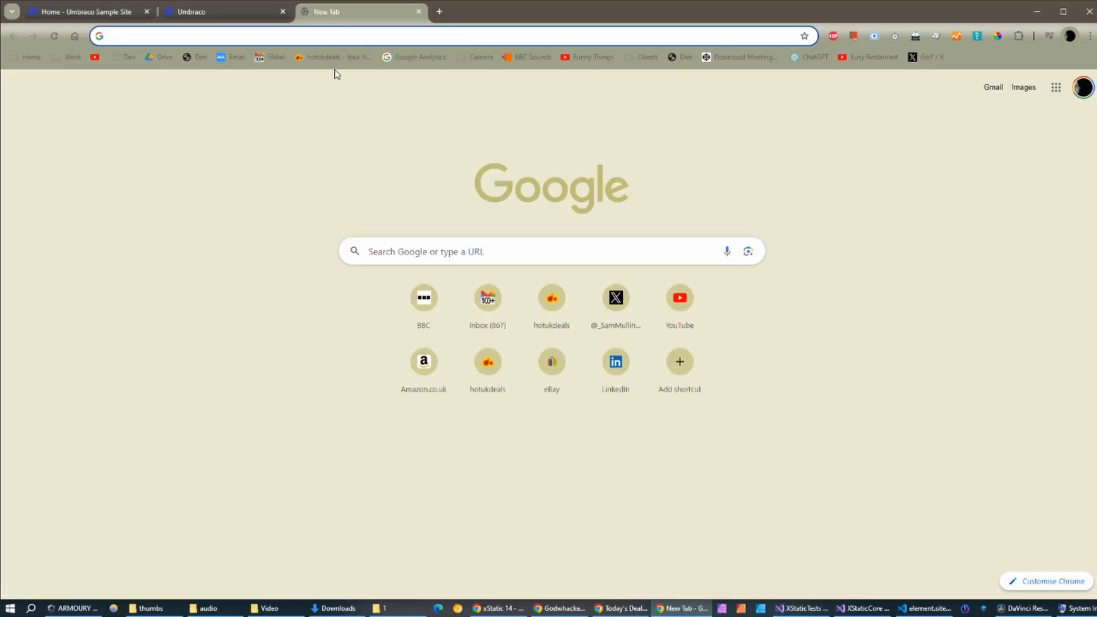
{"action": "key", "text": "ctrl+v"}
{"action": "key", "text": "Return"}
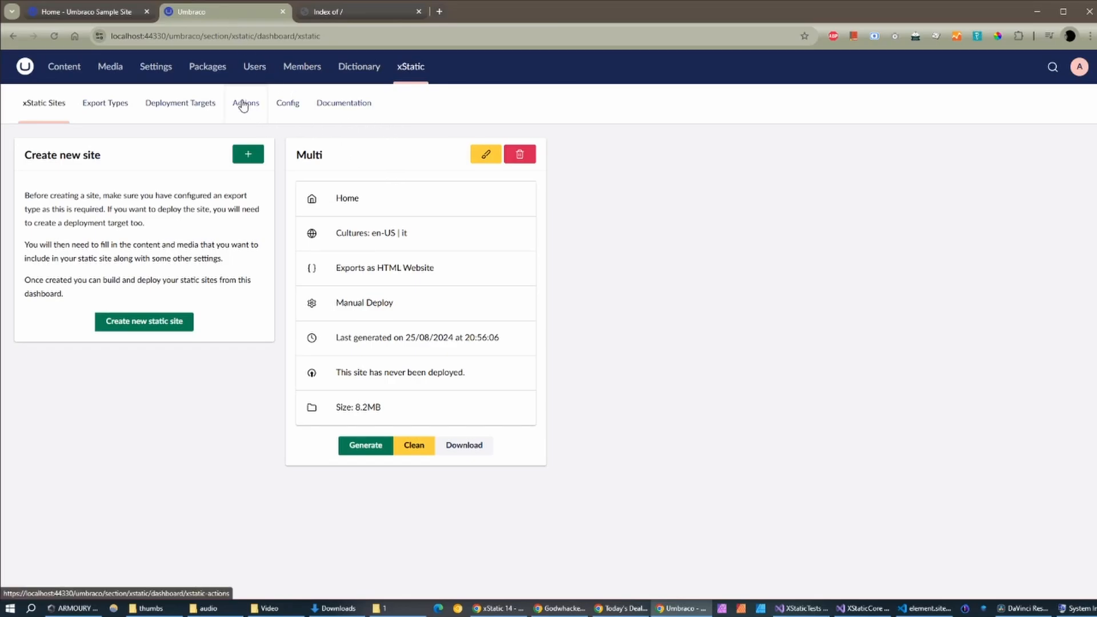
Step: Create a new xStatic action named Default Language Homepage of type FileCopyAction
{"action": "left_click", "coordinate": [243, 105]}
{"action": "left_click", "coordinate": [258, 169]}
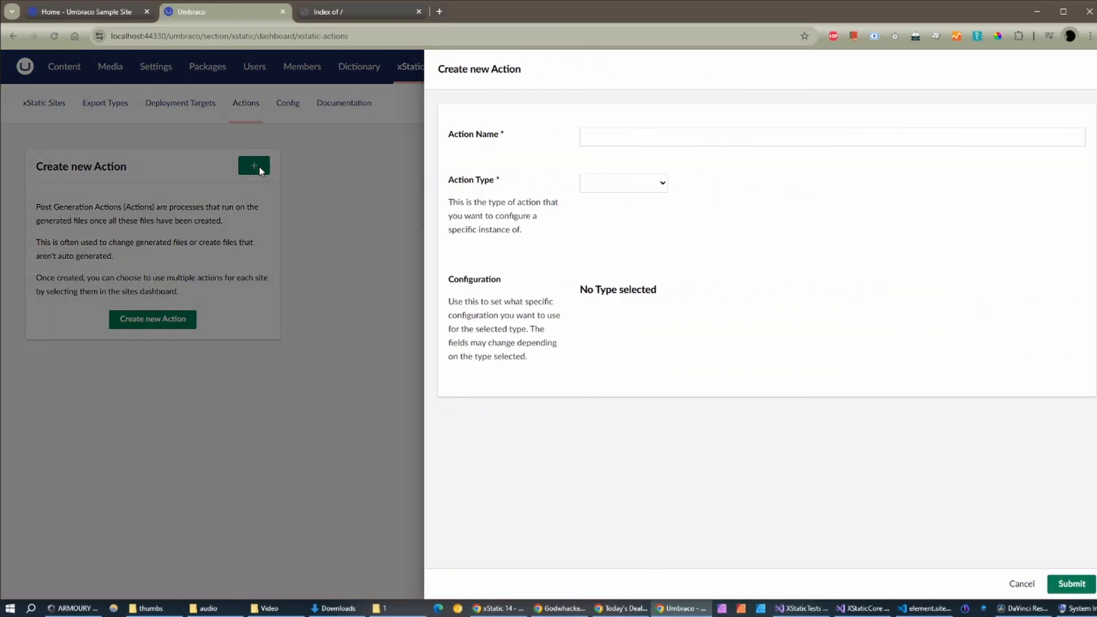
{"action": "left_click", "coordinate": [578, 138]}
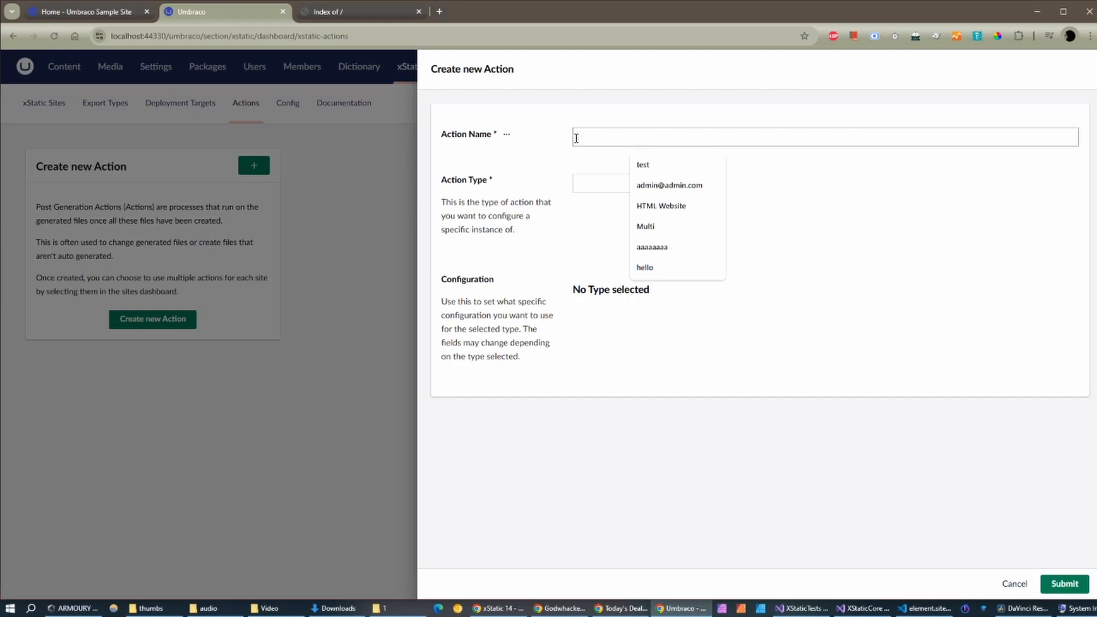
{"action": "type", "text": "Defgau"}
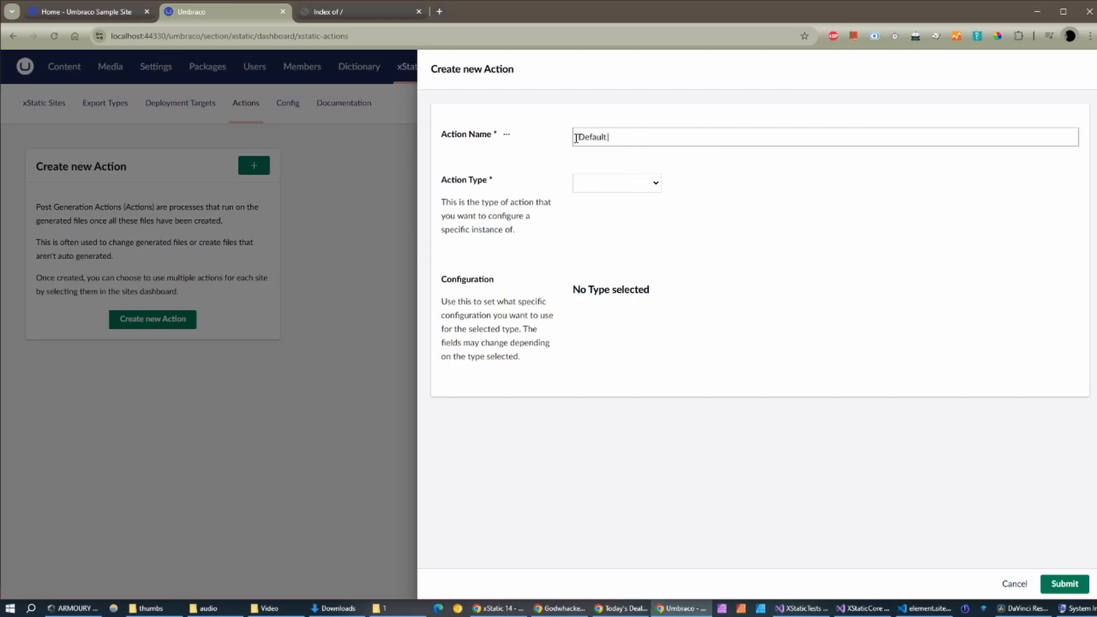
{"action": "type", "text": "lt Language Homepage"}
{"action": "left_click", "coordinate": [644, 186]}
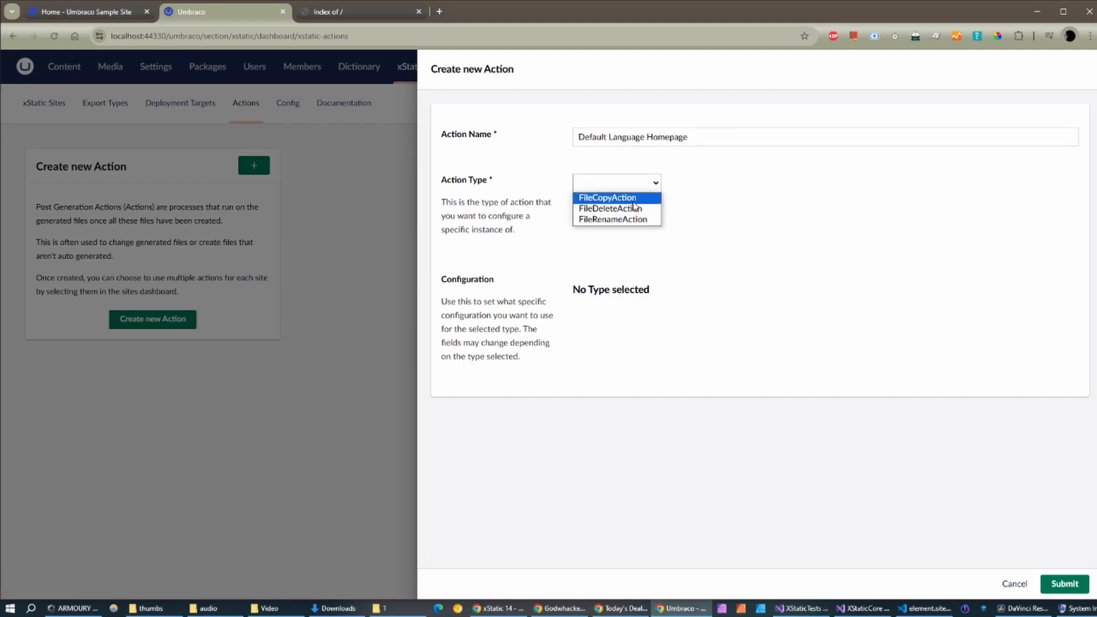
{"action": "left_click", "coordinate": [634, 200]}
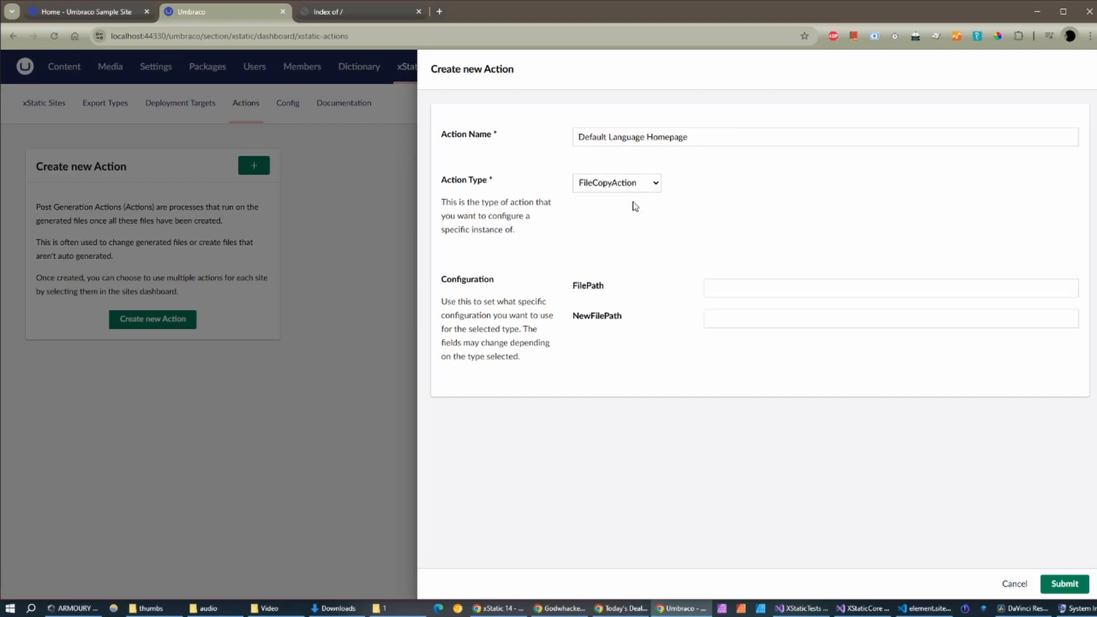
Step: Set FilePath /en/index.html and NewFilePath index.html, then submit the action
{"action": "left_click", "coordinate": [719, 291]}
{"action": "type", "text": "/en"}
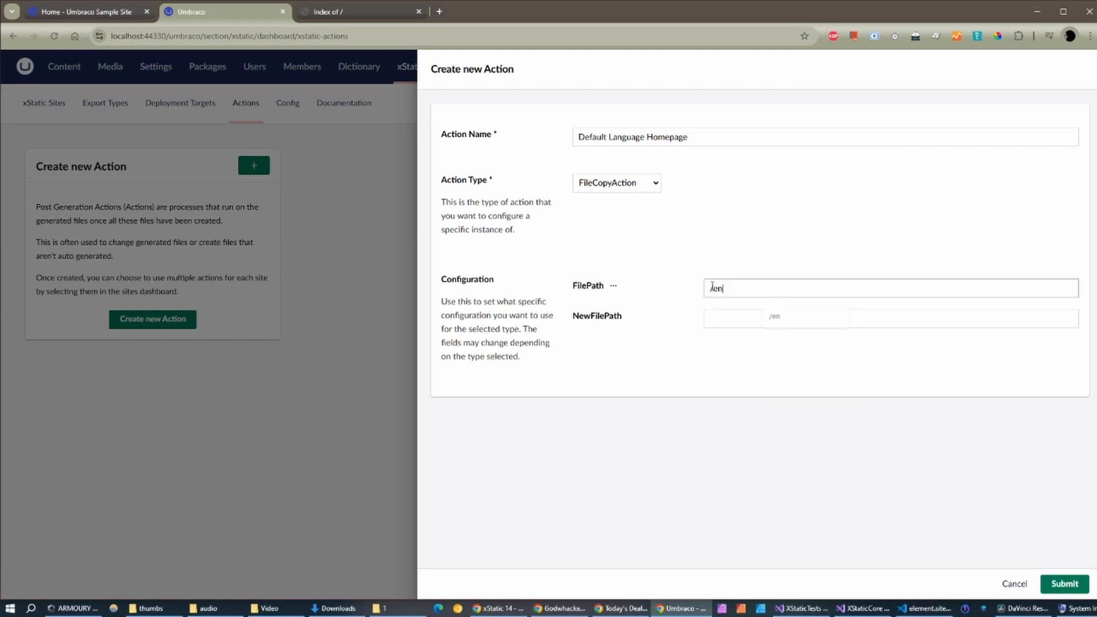
{"action": "type", "text": "/index.html"}
{"action": "left_click", "coordinate": [721, 324]}
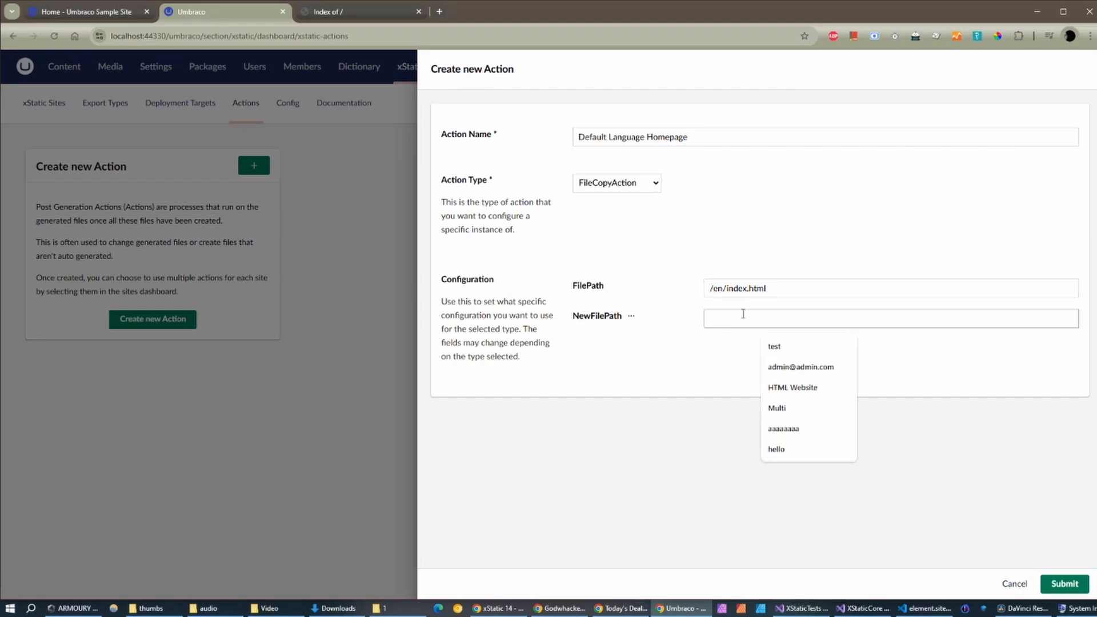
{"action": "type", "text": "index.html"}
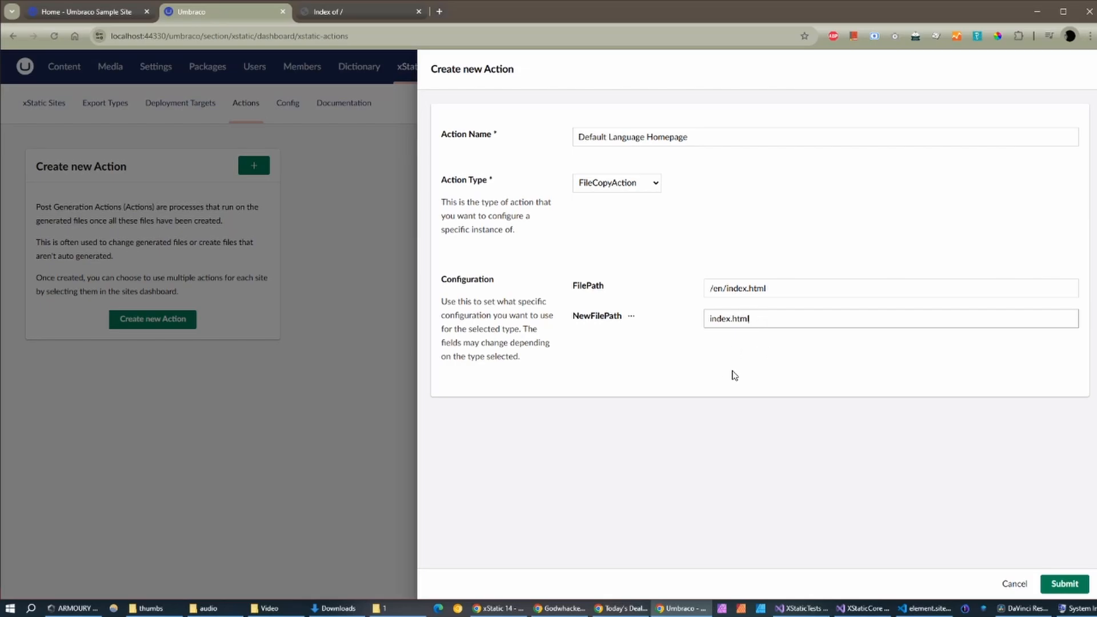
{"action": "left_click", "coordinate": [1064, 583]}
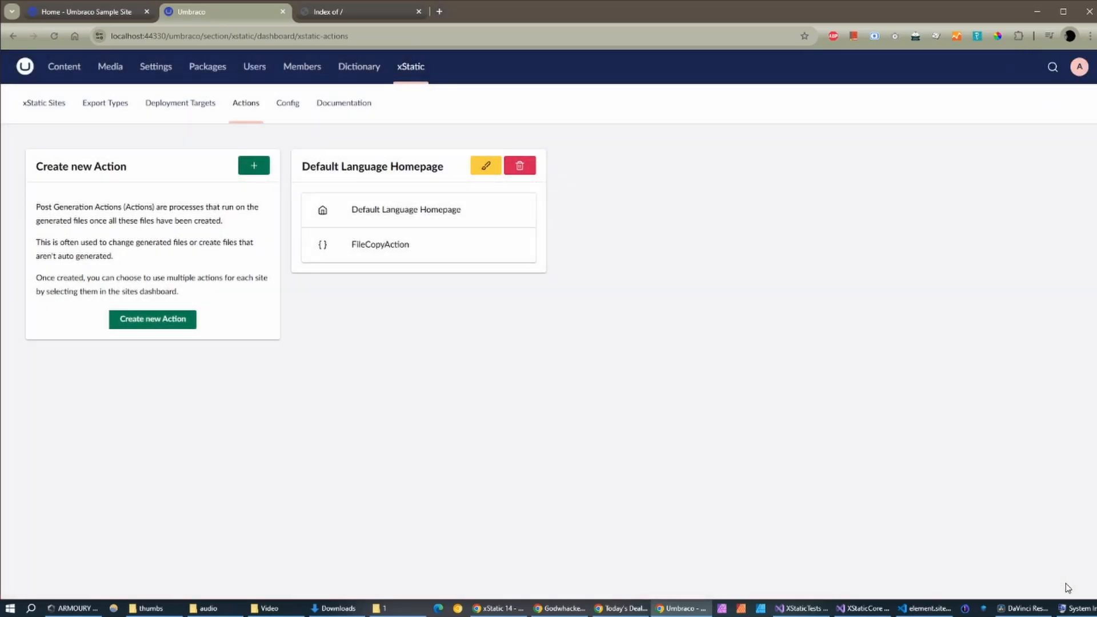
Step: Enable the Default Language Homepage action on Multi, save, and regenerate the site
{"action": "left_click", "coordinate": [60, 114]}
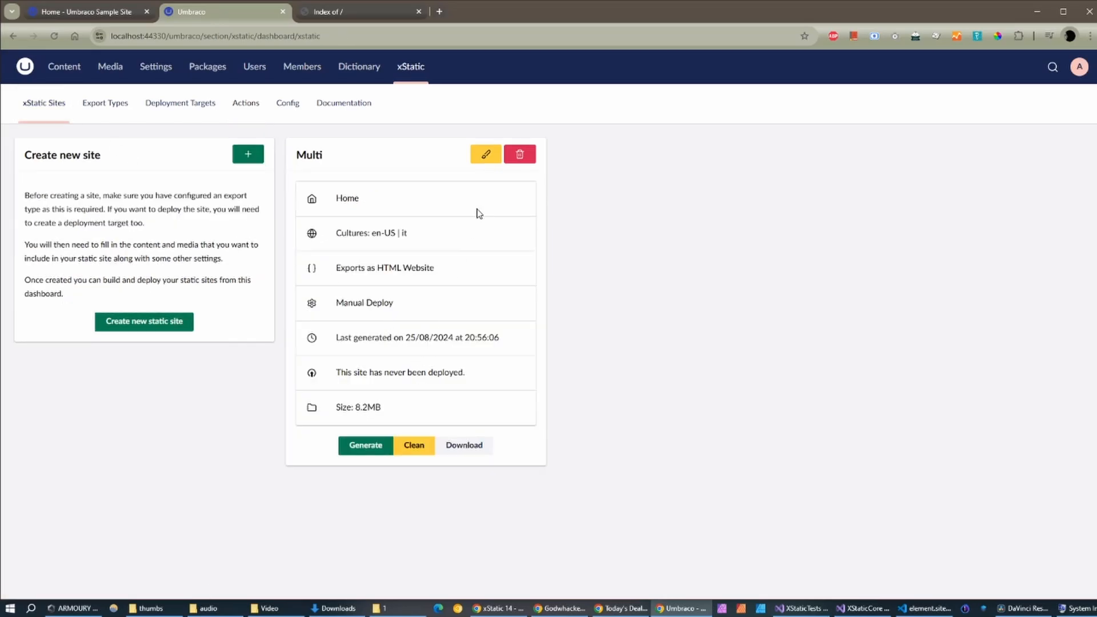
{"action": "left_click", "coordinate": [485, 156]}
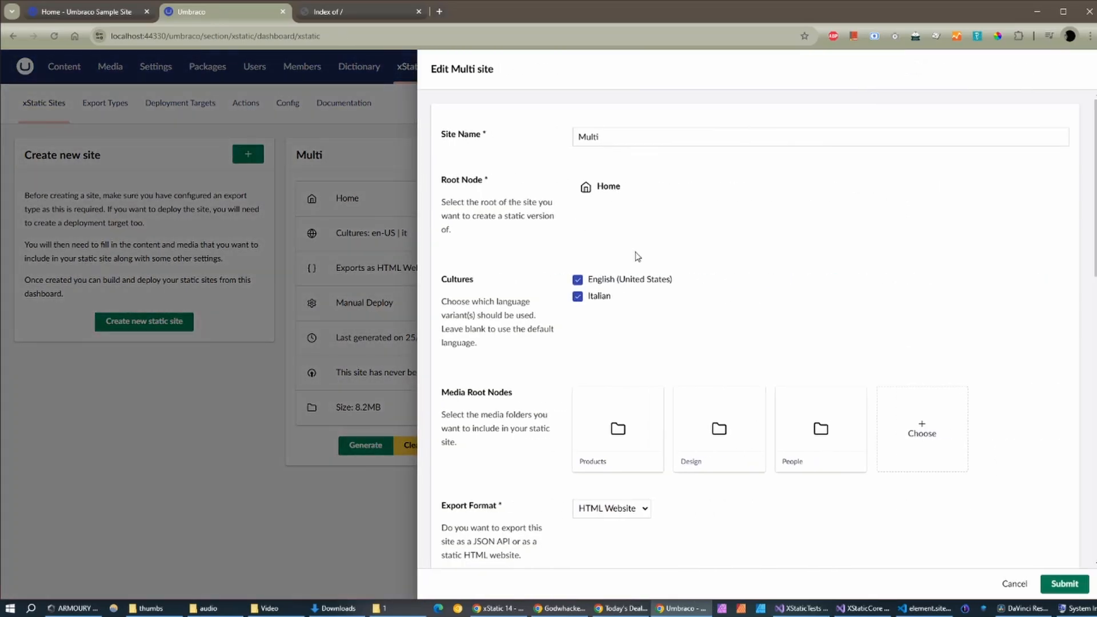
{"action": "scroll", "coordinate": [644, 333], "scroll_direction": "down", "scroll_amount": 6}
{"action": "scroll", "coordinate": [650, 332], "scroll_direction": "down", "scroll_amount": 4}
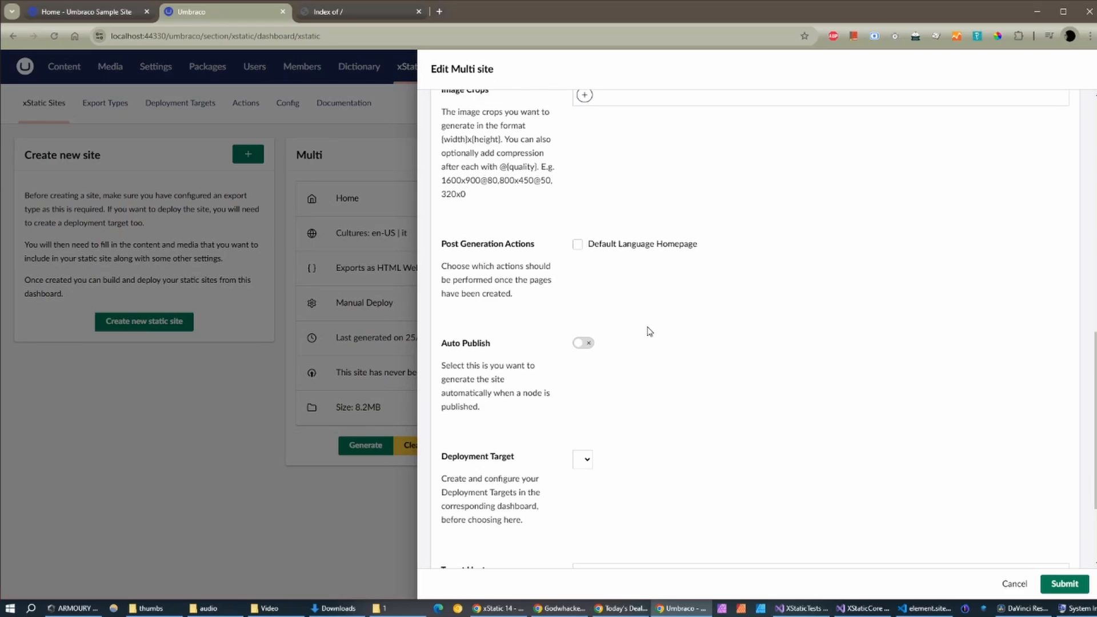
{"action": "left_click", "coordinate": [595, 248]}
{"action": "left_click", "coordinate": [1066, 584]}
{"action": "left_click", "coordinate": [384, 447]}
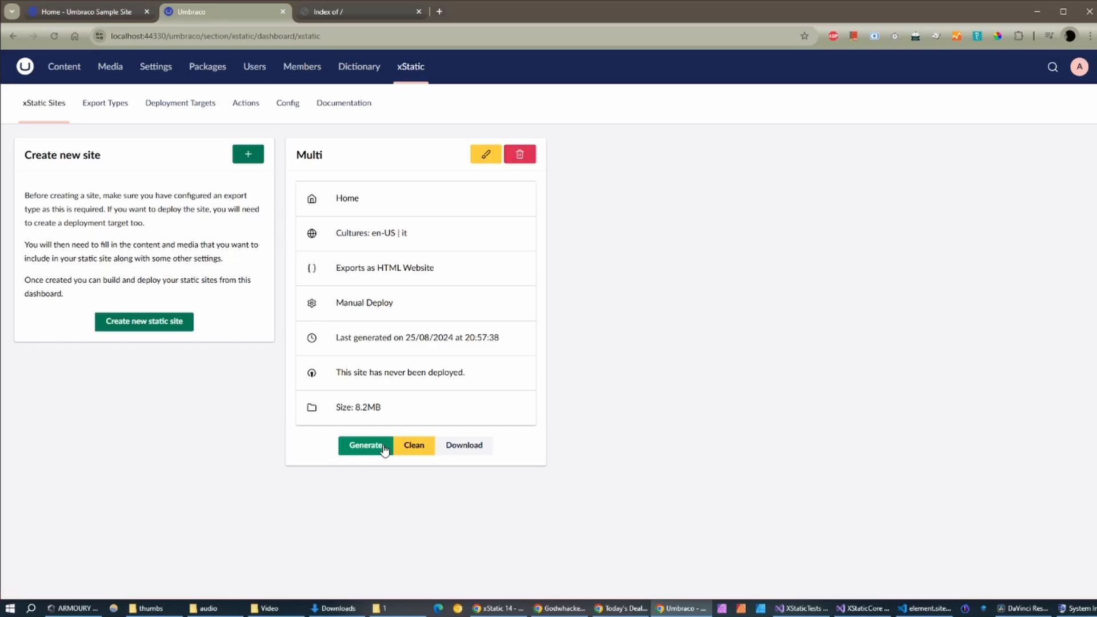
{"action": "left_click", "coordinate": [418, 608]}
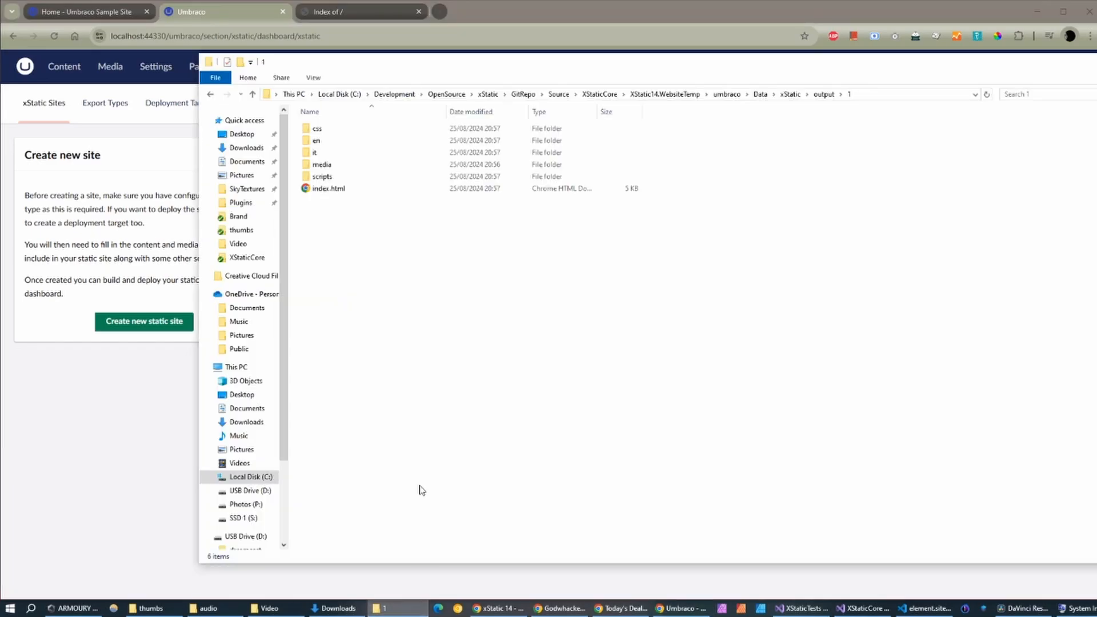
Step: Confirm the root index.html in the output folder, then stop and rerun http-server in PowerShell
{"action": "left_click", "coordinate": [335, 189]}
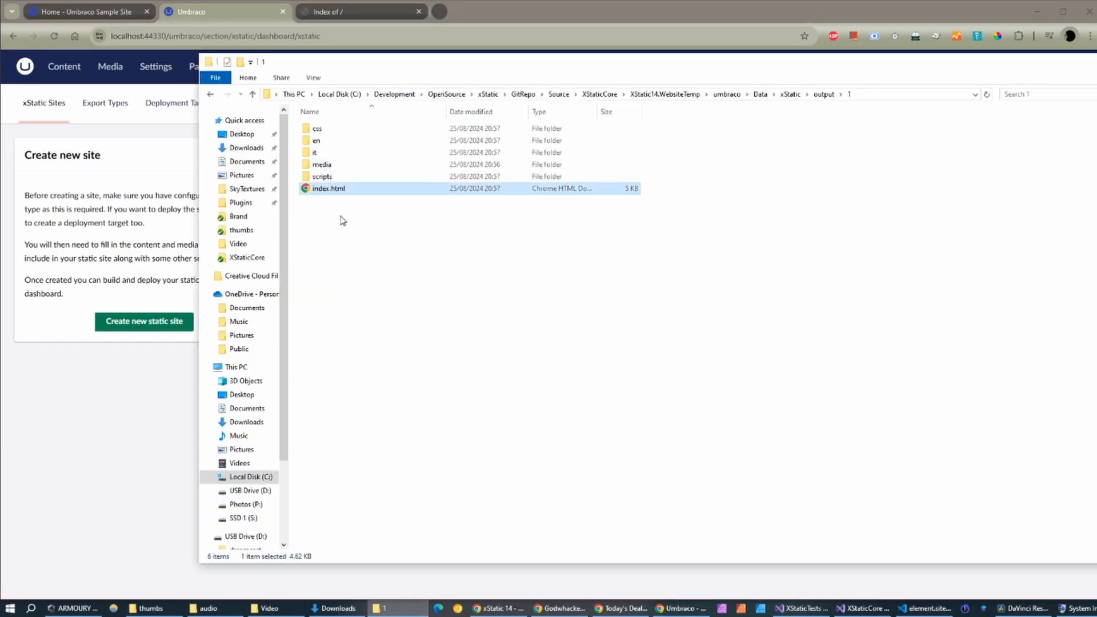
{"action": "left_click", "coordinate": [343, 221]}
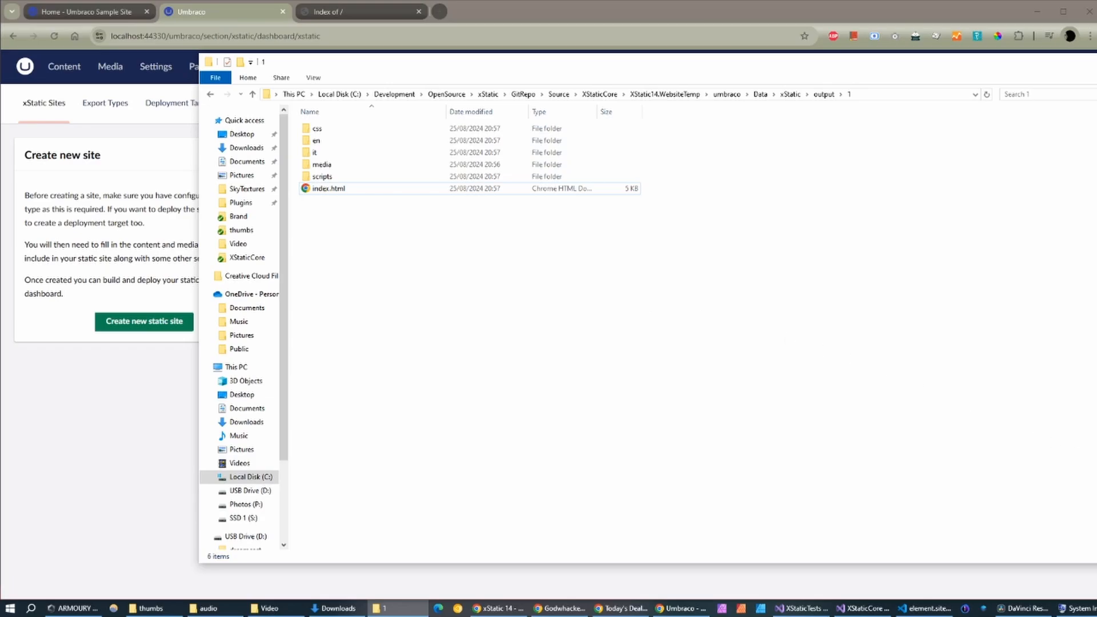
{"action": "key", "text": "alt+Tab"}
{"action": "left_click", "coordinate": [530, 320]}
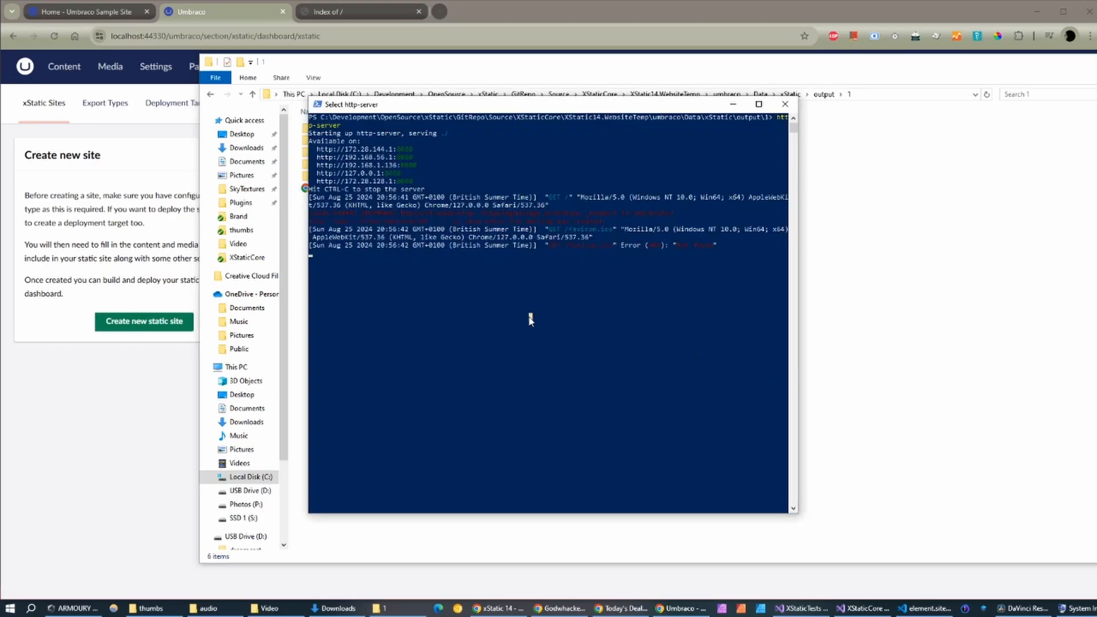
{"action": "key", "text": "ctrl+c"}
{"action": "key", "text": "ctrl+c"}
{"action": "key", "text": "Up"}
{"action": "key", "text": "Return"}
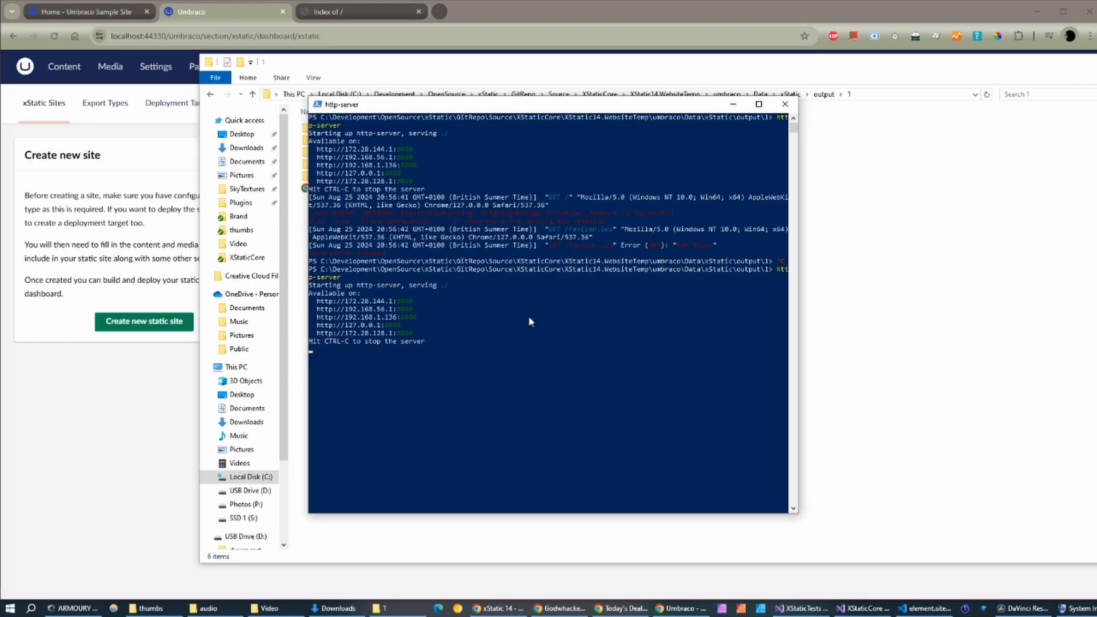
{"action": "left_click", "coordinate": [336, 11]}
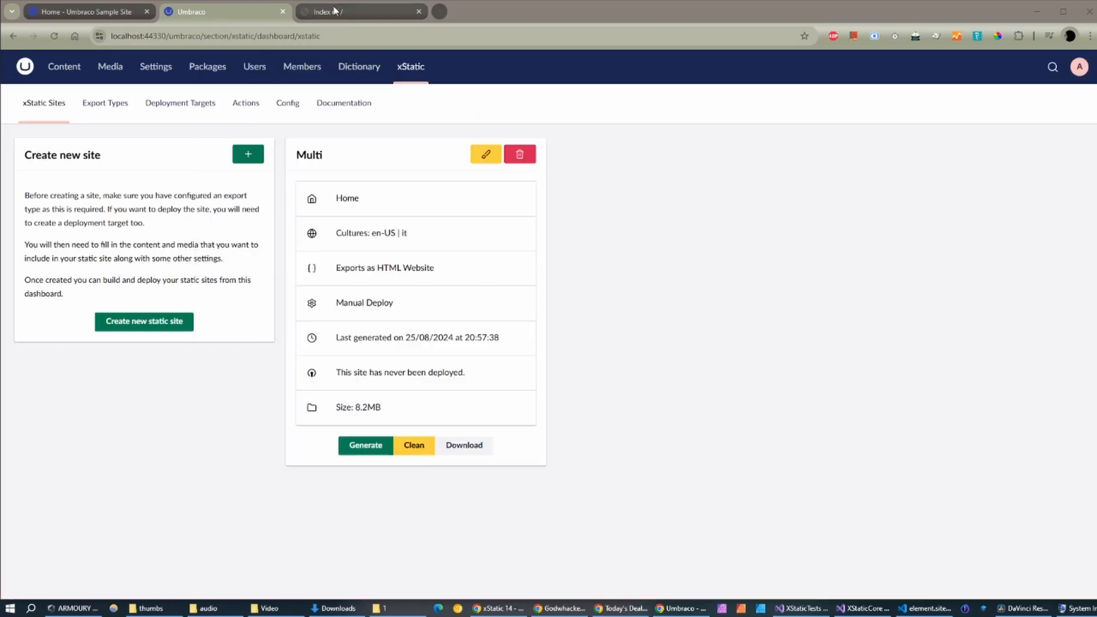
Step: Reload the site at 172.28.144.1:8080 and check English Page one and Home
{"action": "left_click", "coordinate": [240, 38]}
{"action": "key", "text": "Return"}
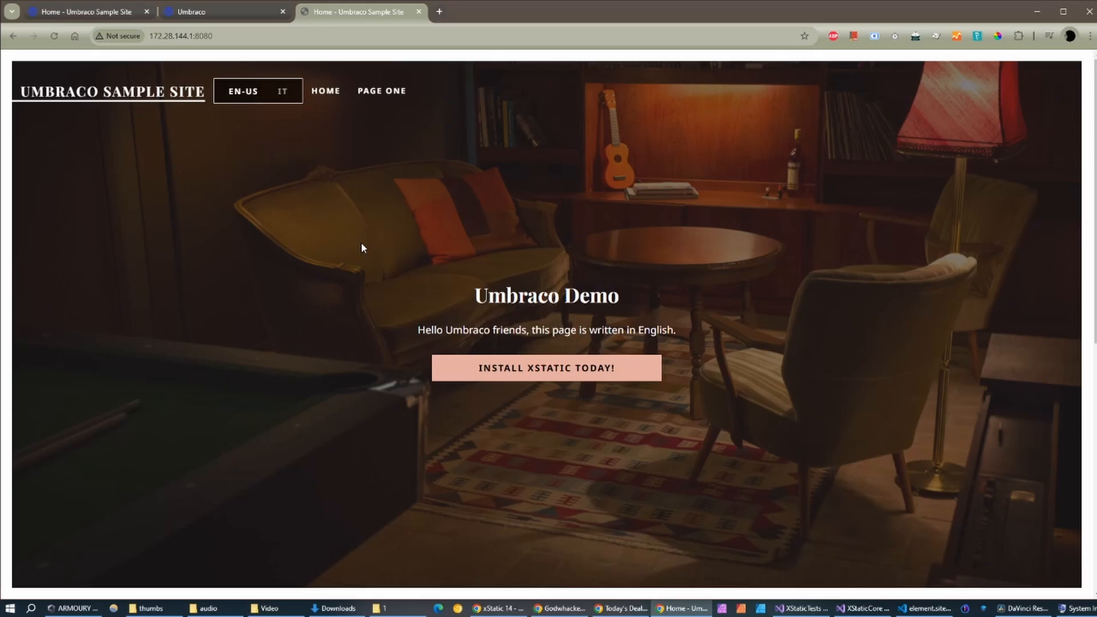
{"action": "left_click", "coordinate": [387, 93]}
{"action": "left_click", "coordinate": [327, 95]}
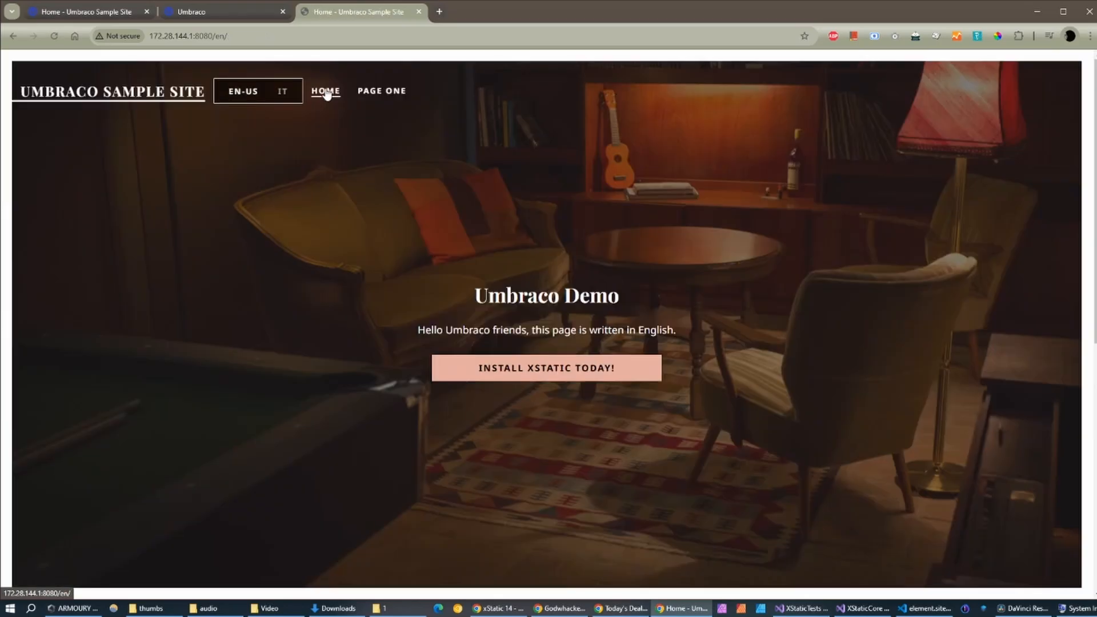
Step: Switch to IT, check Pagina uno and home, then switch back to EN-US Home
{"action": "left_click", "coordinate": [281, 93]}
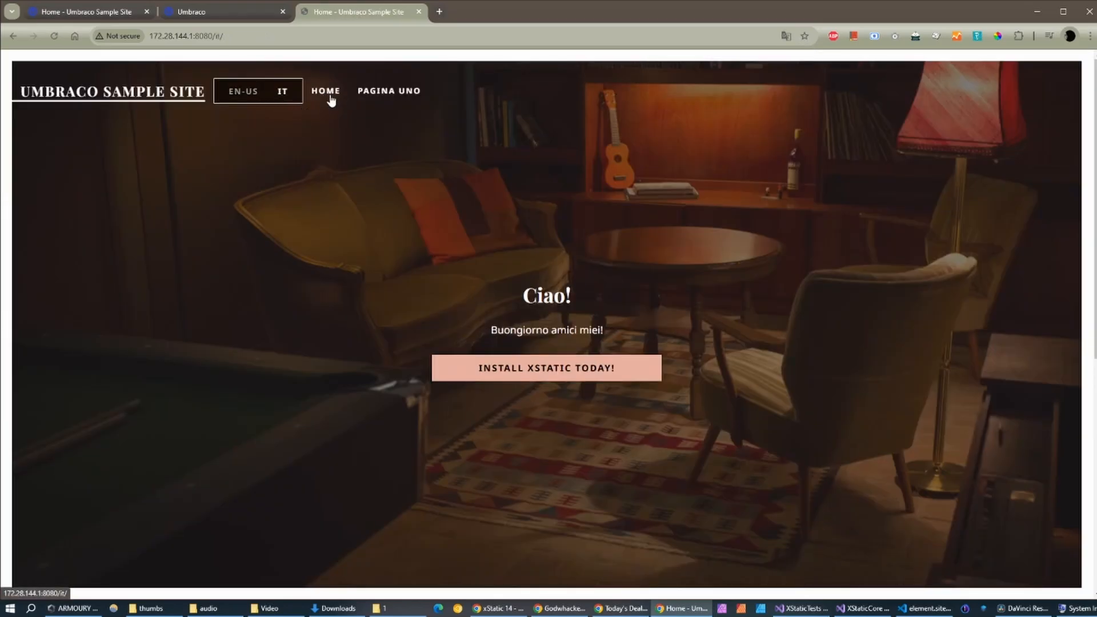
{"action": "left_click", "coordinate": [381, 98]}
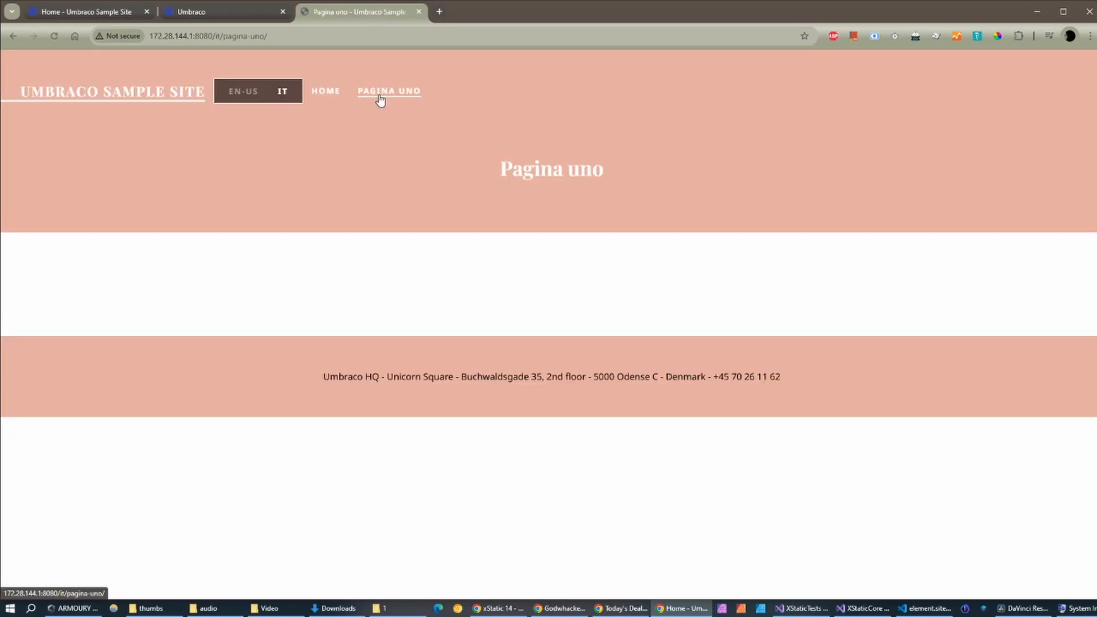
{"action": "left_click", "coordinate": [343, 93]}
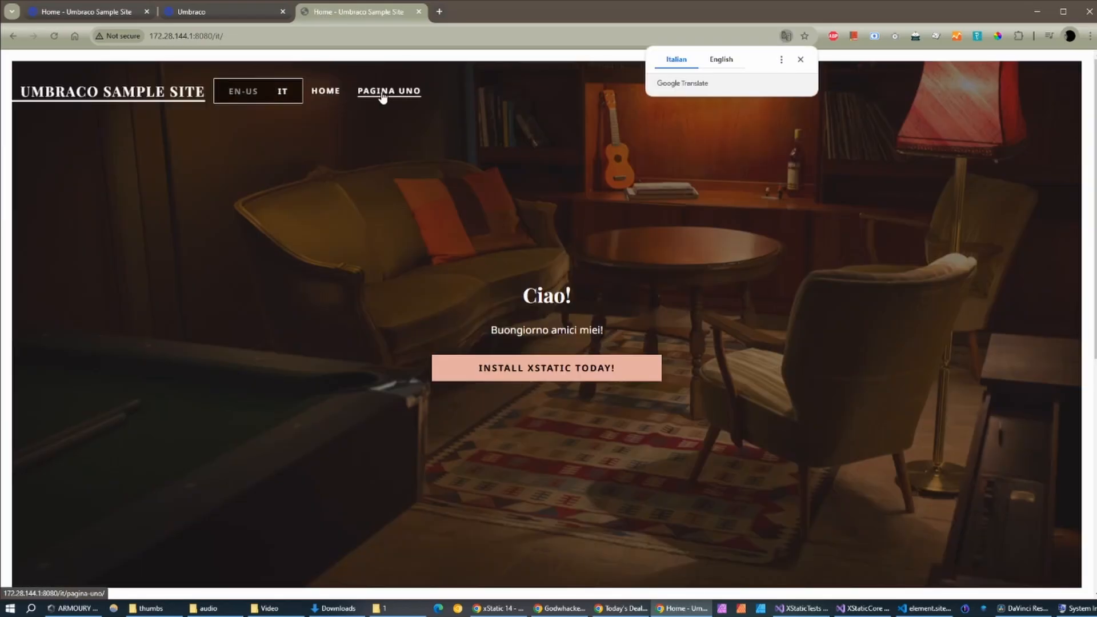
{"action": "left_click", "coordinate": [382, 97]}
{"action": "left_click", "coordinate": [241, 96]}
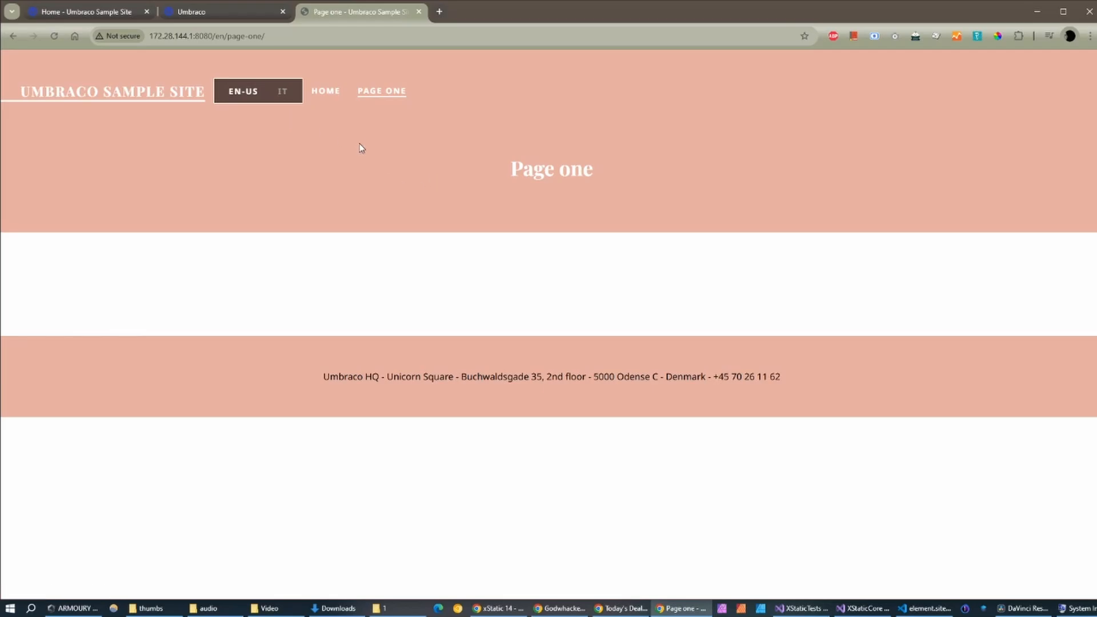
{"action": "left_click", "coordinate": [329, 93]}
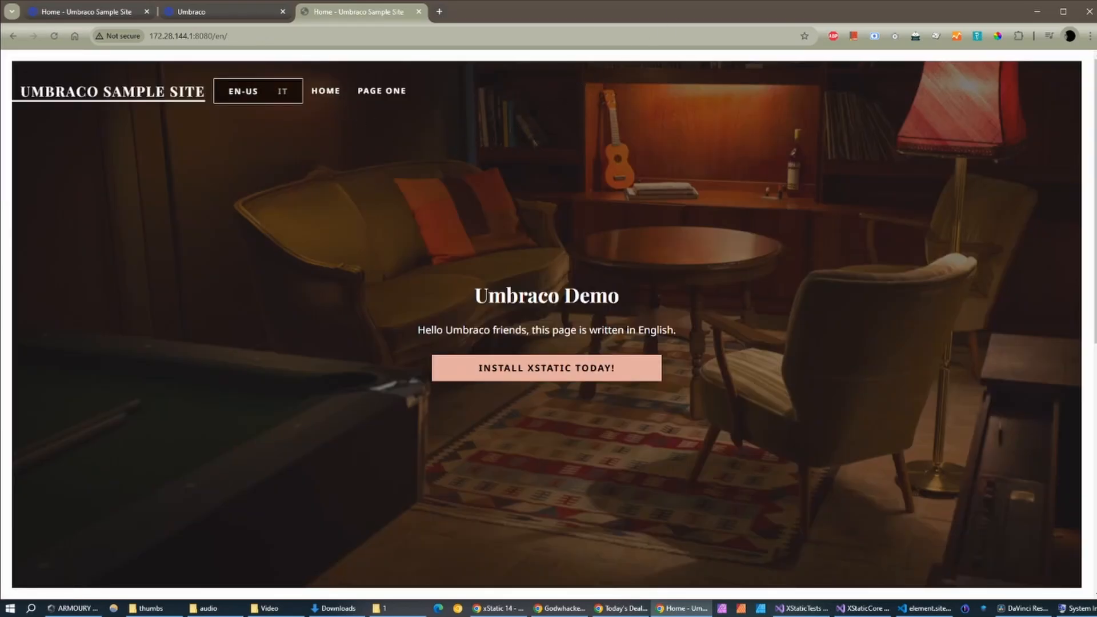